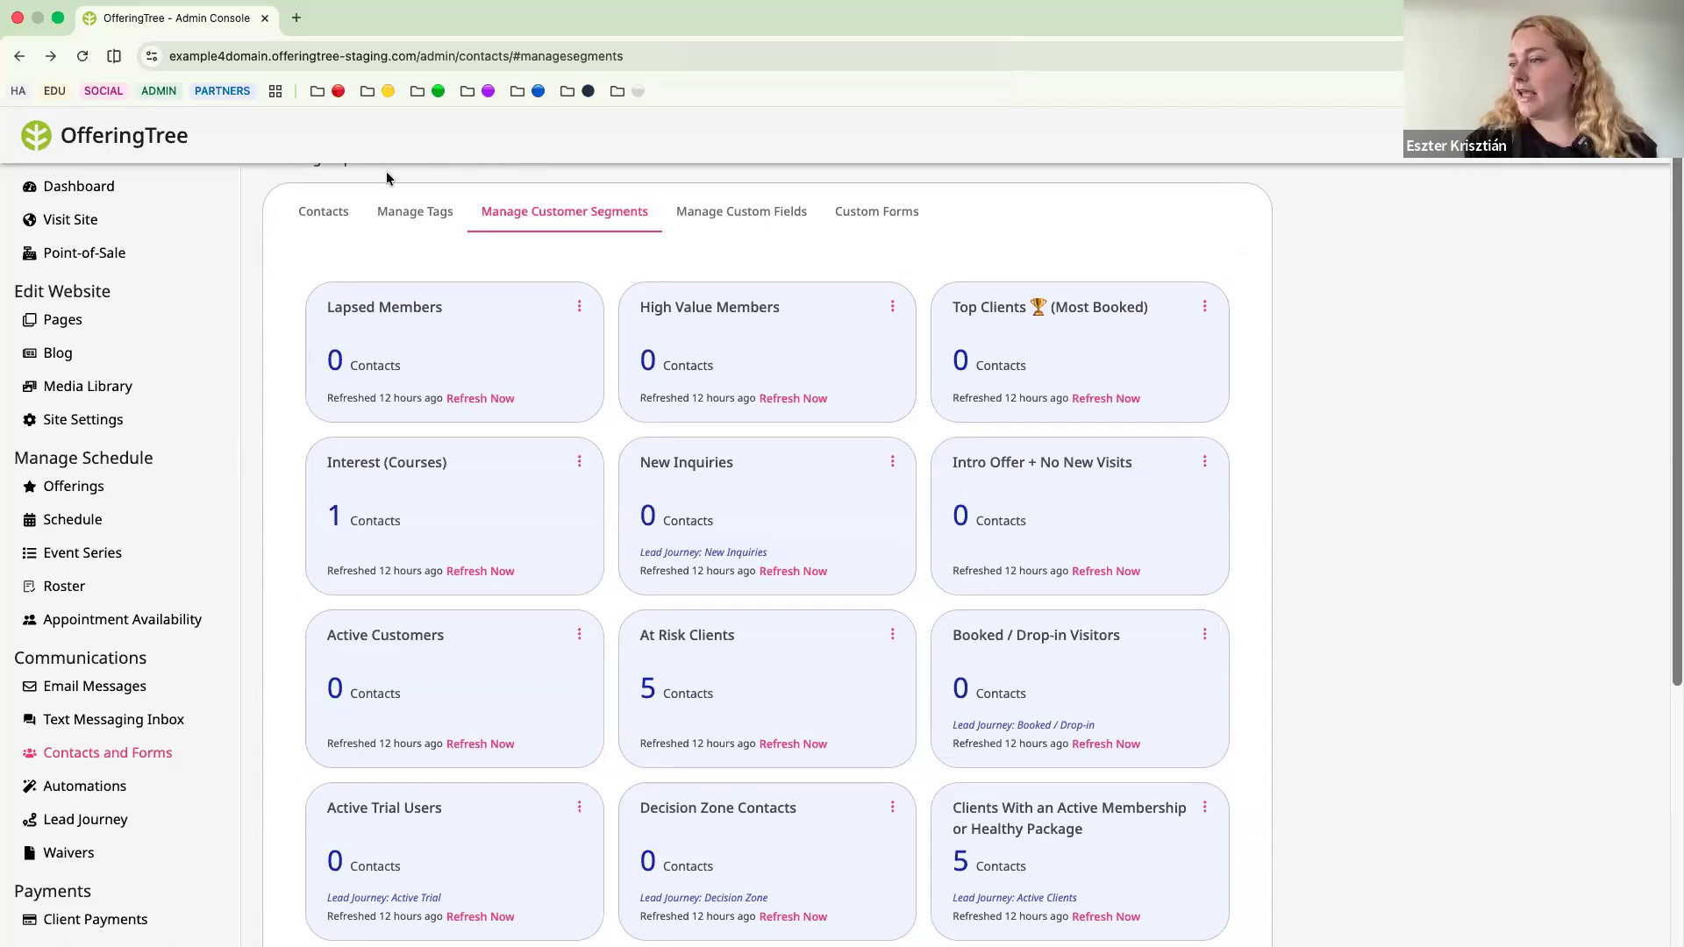
Look through the cards of existing customer segments to see which contact groups are set up.
{"action": "scroll", "coordinate": [324, 259], "scroll_direction": "up", "scroll_amount": 2}
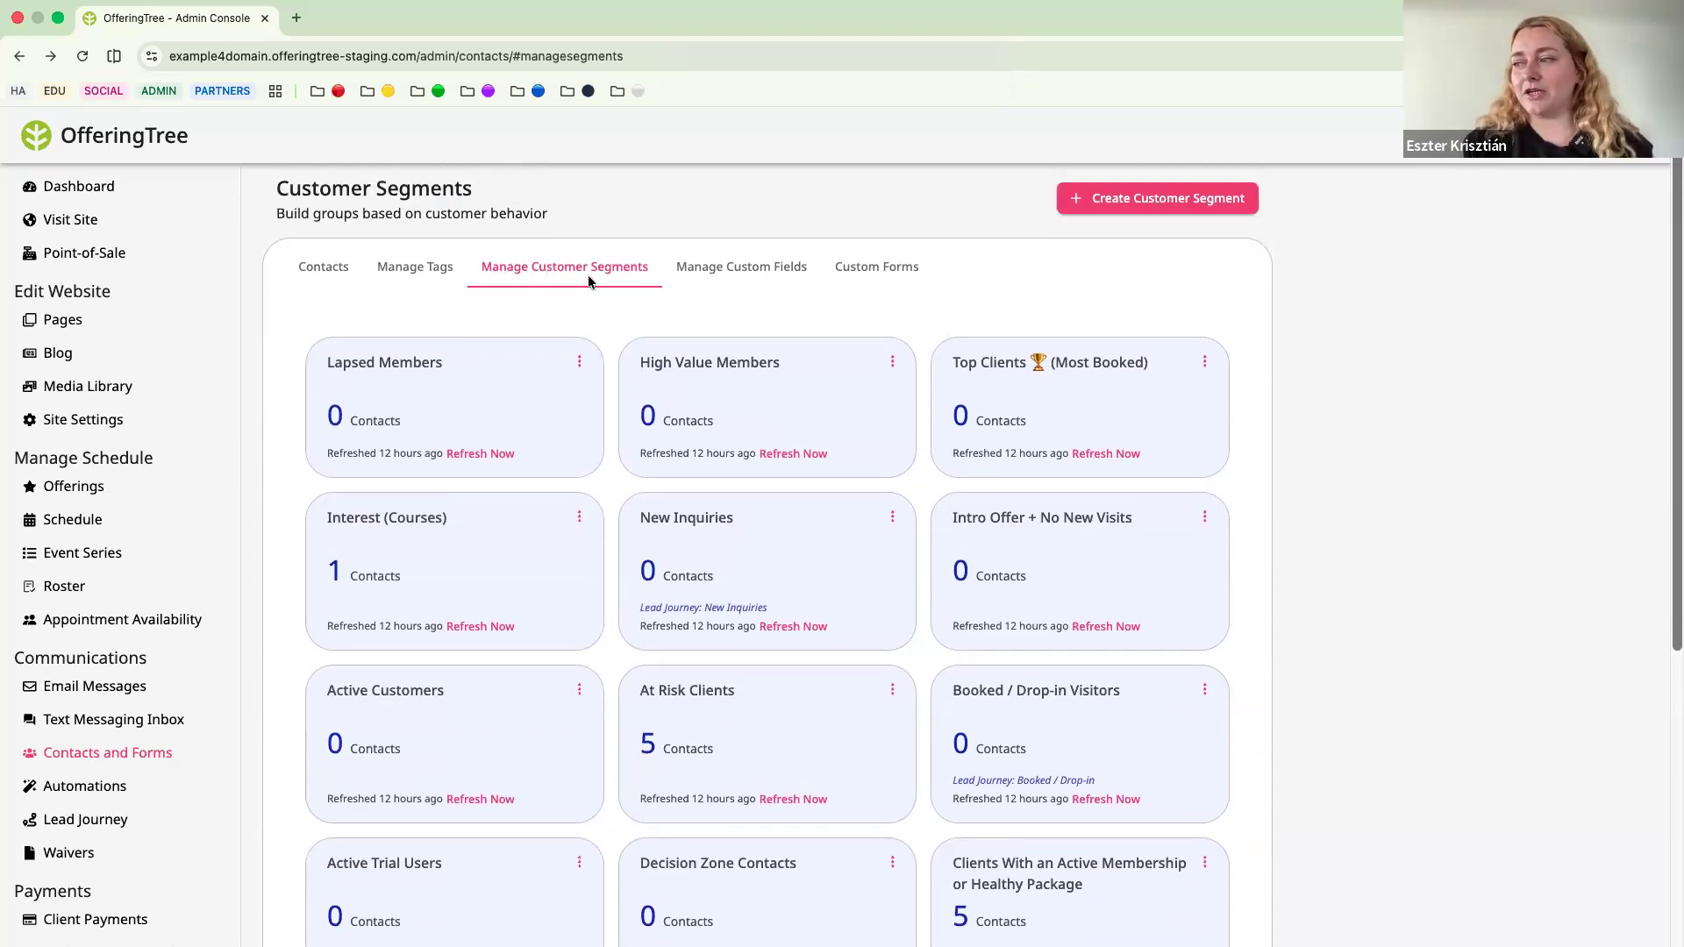
{"action": "scroll", "coordinate": [597, 347], "scroll_direction": "down", "scroll_amount": 3}
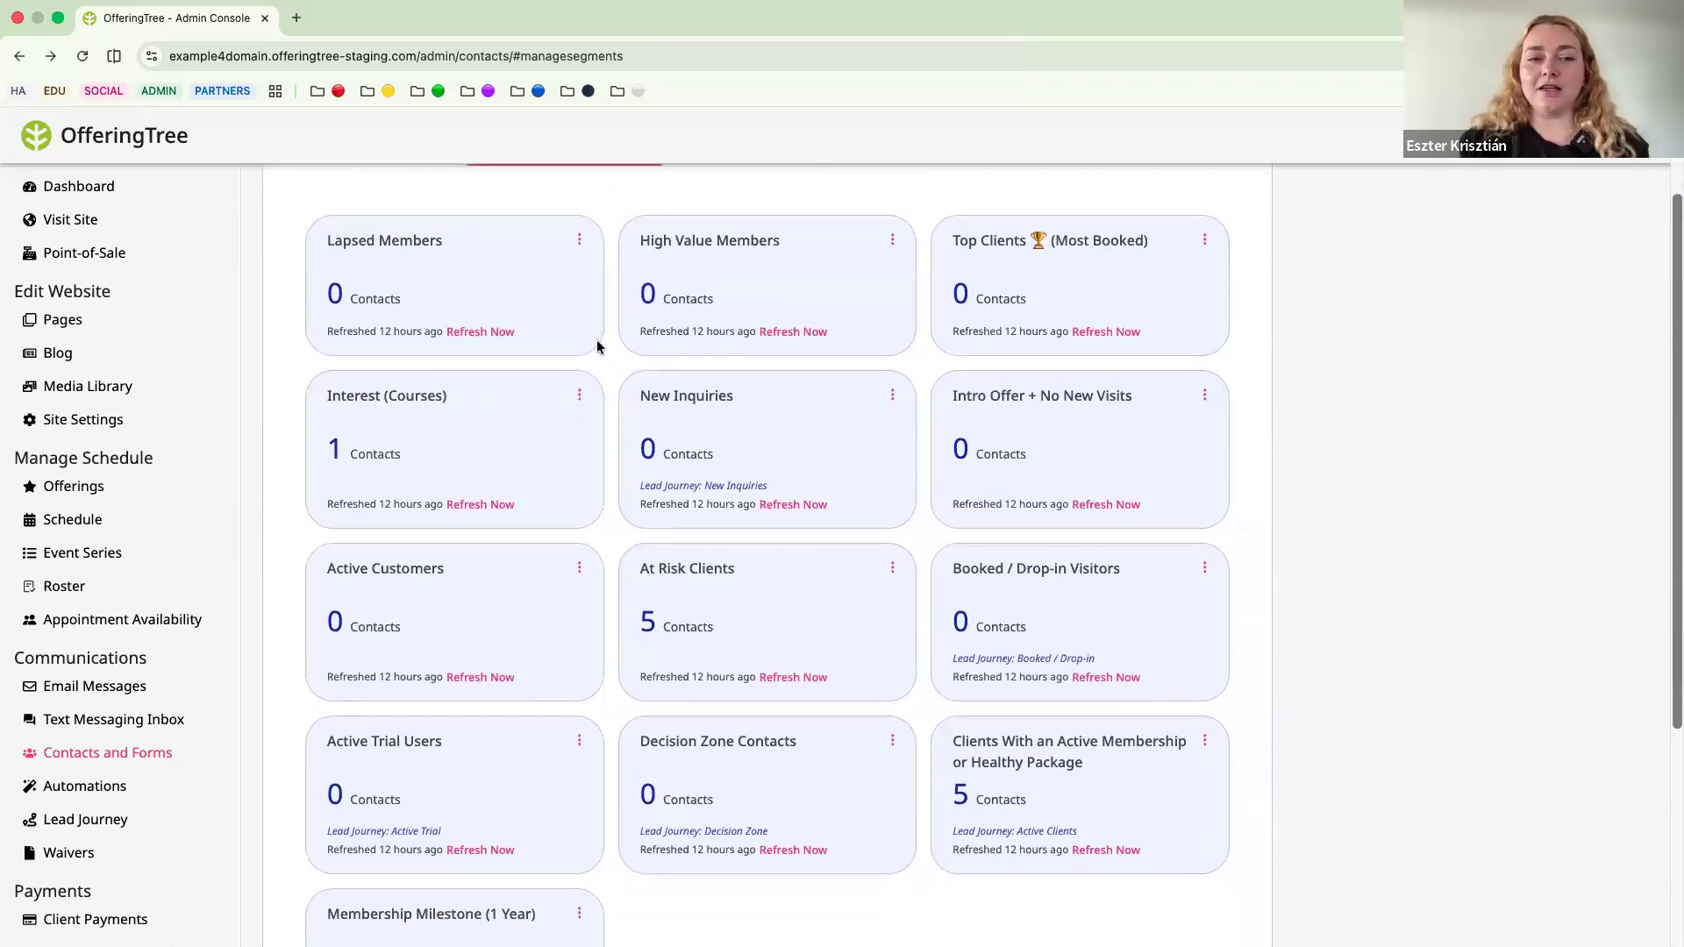
{"action": "scroll", "coordinate": [597, 347], "scroll_direction": "up", "scroll_amount": 2}
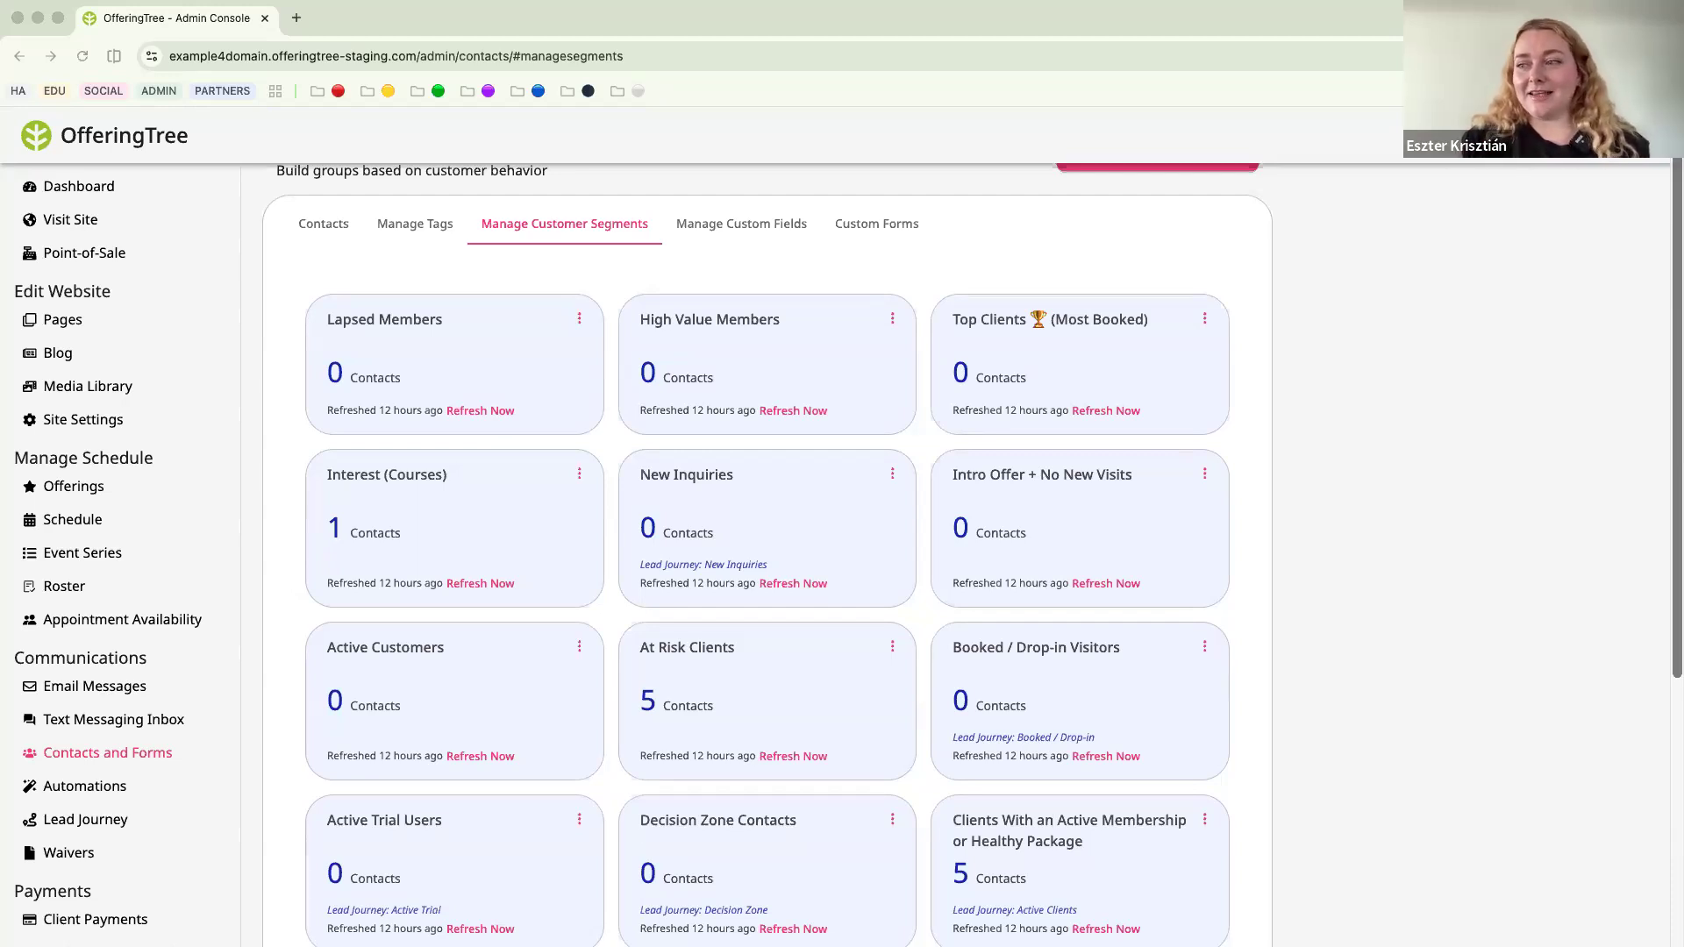
{"action": "left_click", "coordinate": [267, 654]}
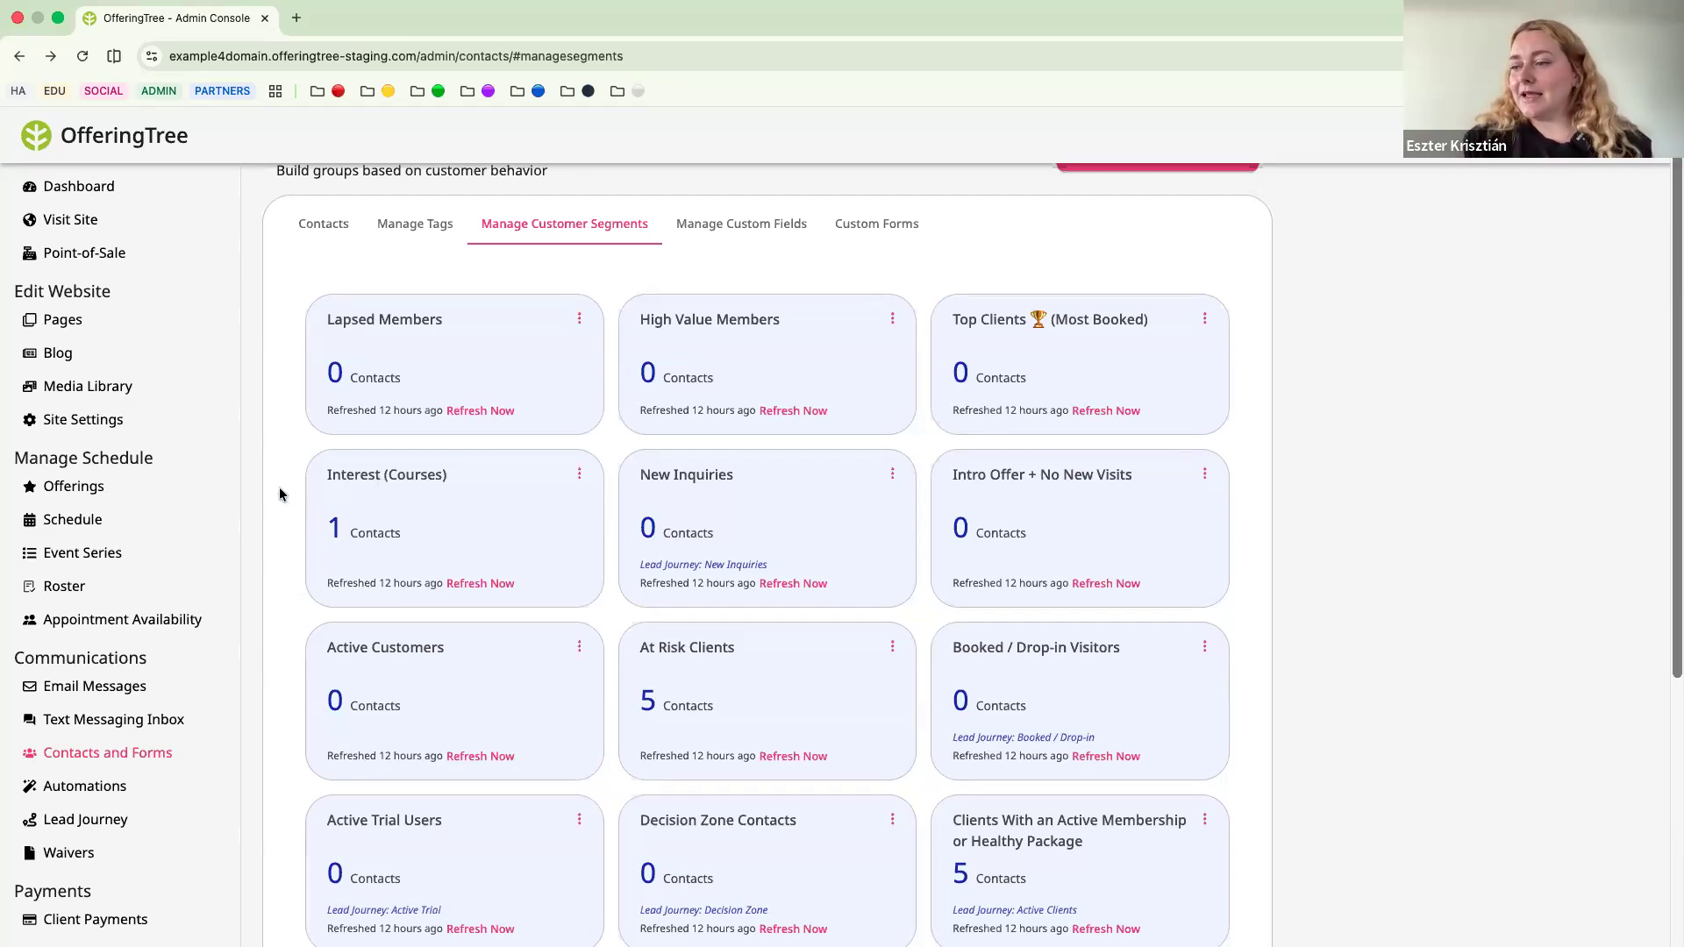
{"action": "scroll", "coordinate": [277, 489], "scroll_direction": "down", "scroll_amount": 2}
{"action": "scroll", "coordinate": [277, 494], "scroll_direction": "down", "scroll_amount": 1}
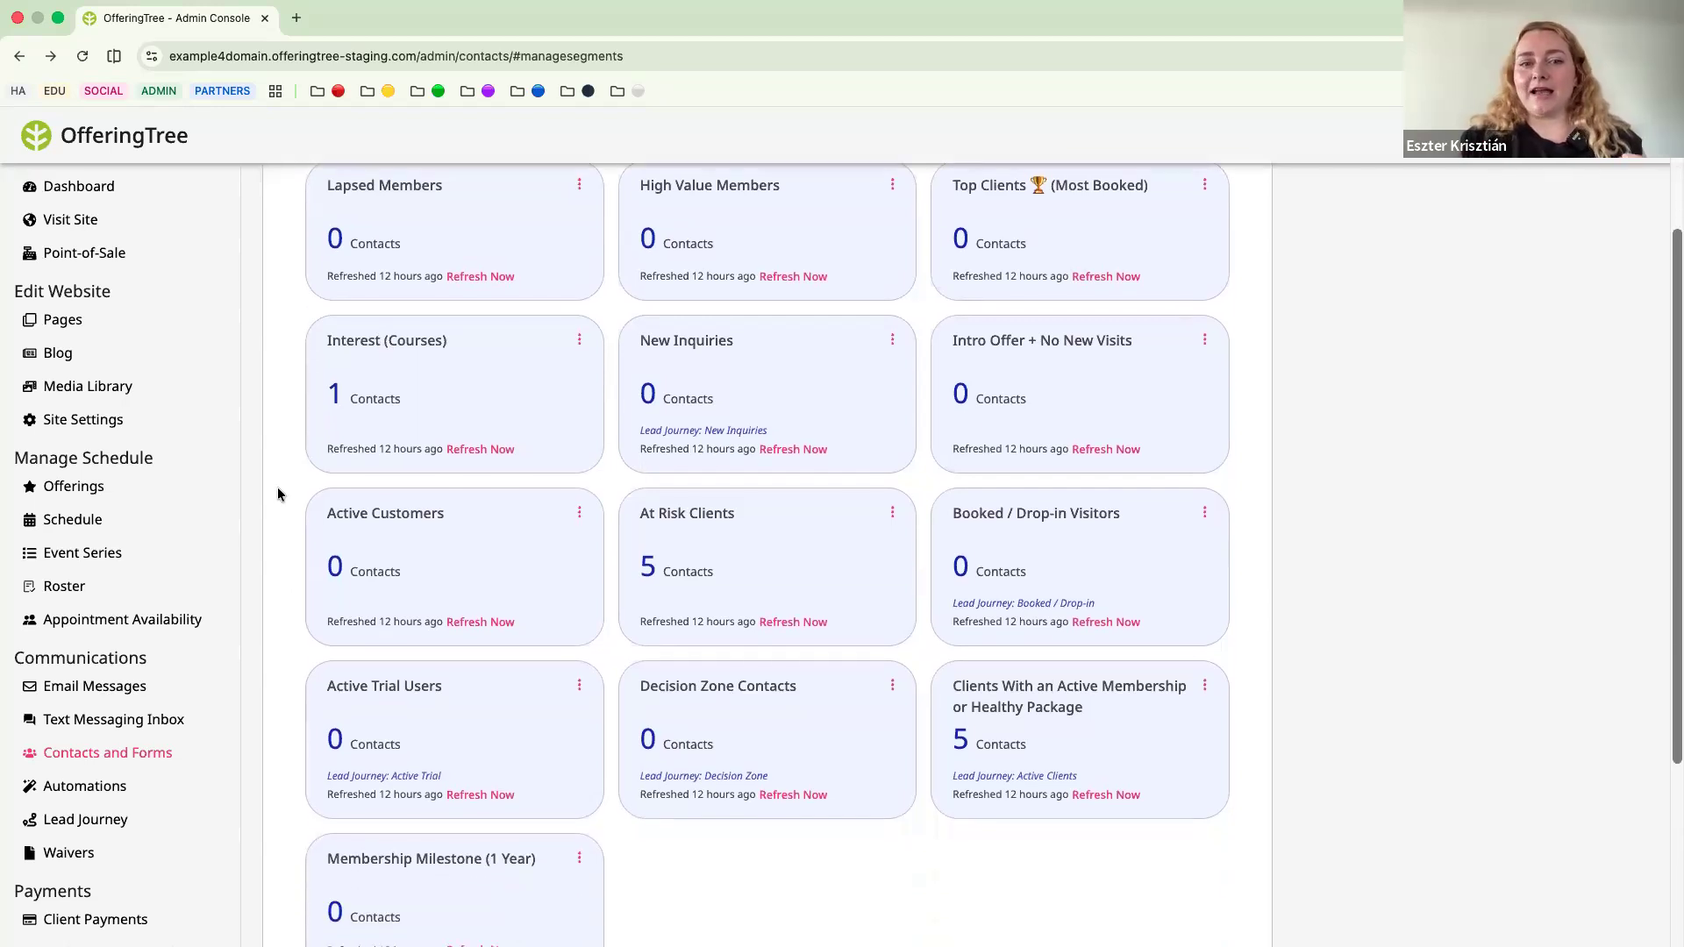
{"action": "scroll", "coordinate": [278, 494], "scroll_direction": "up", "scroll_amount": 3}
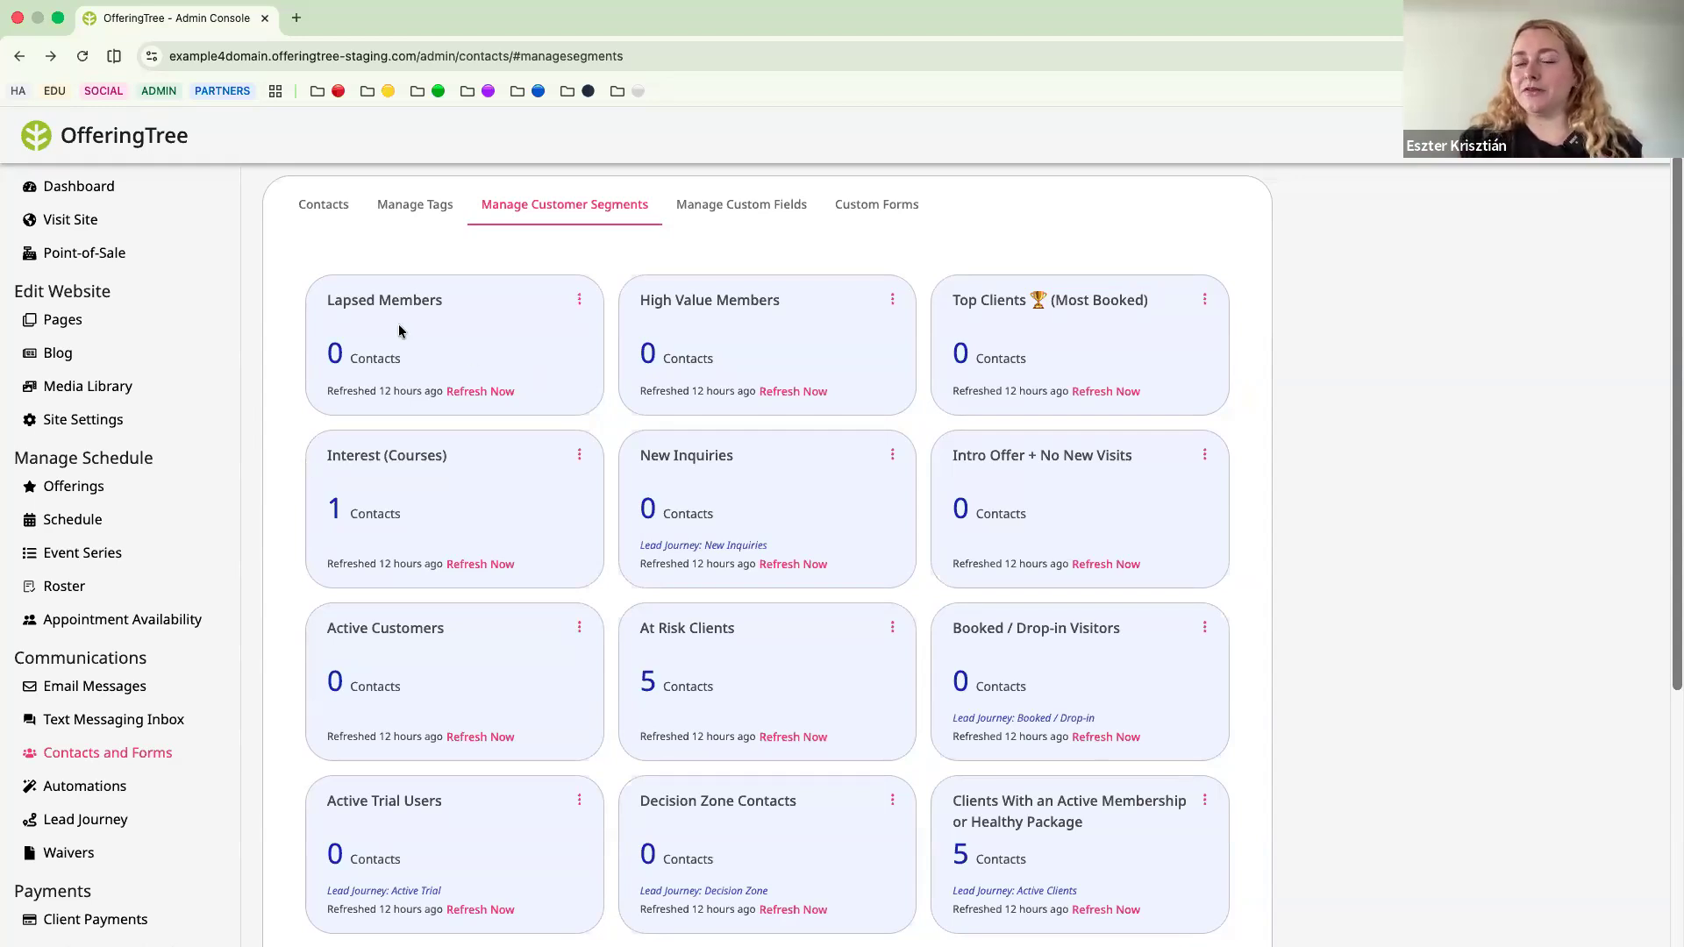
Open the Lapsed Members segment for editing, review its membership renewal, visit and event date conditions, and close it without saving.
{"action": "left_click", "coordinate": [579, 299]}
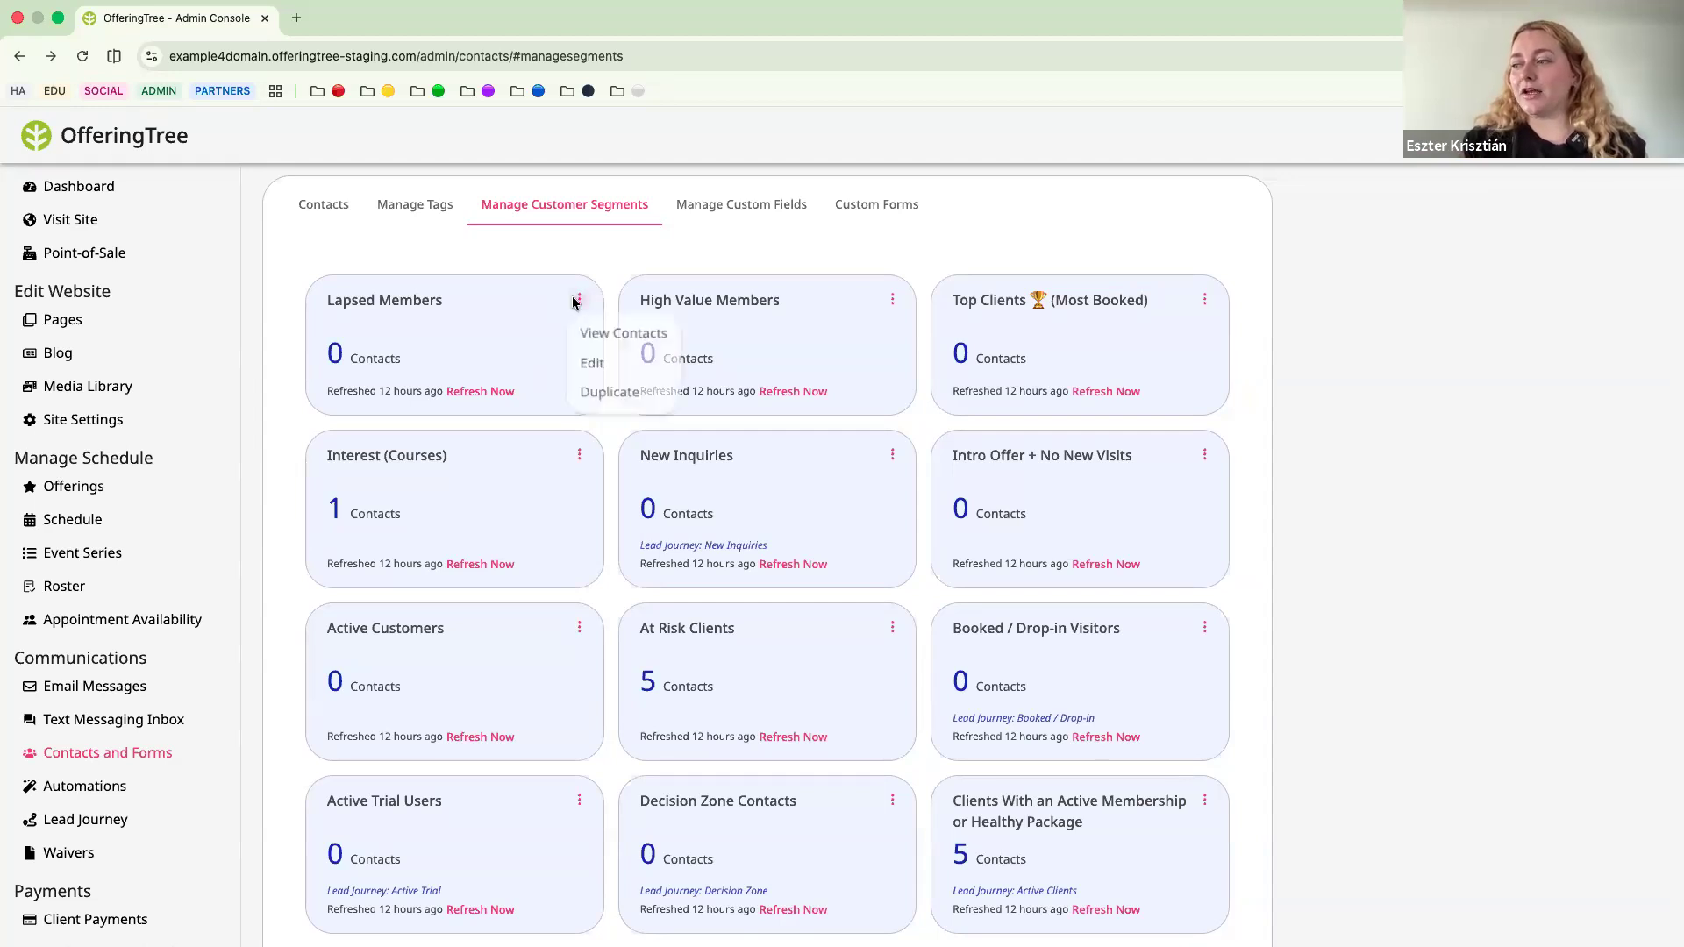
{"action": "left_click", "coordinate": [594, 370]}
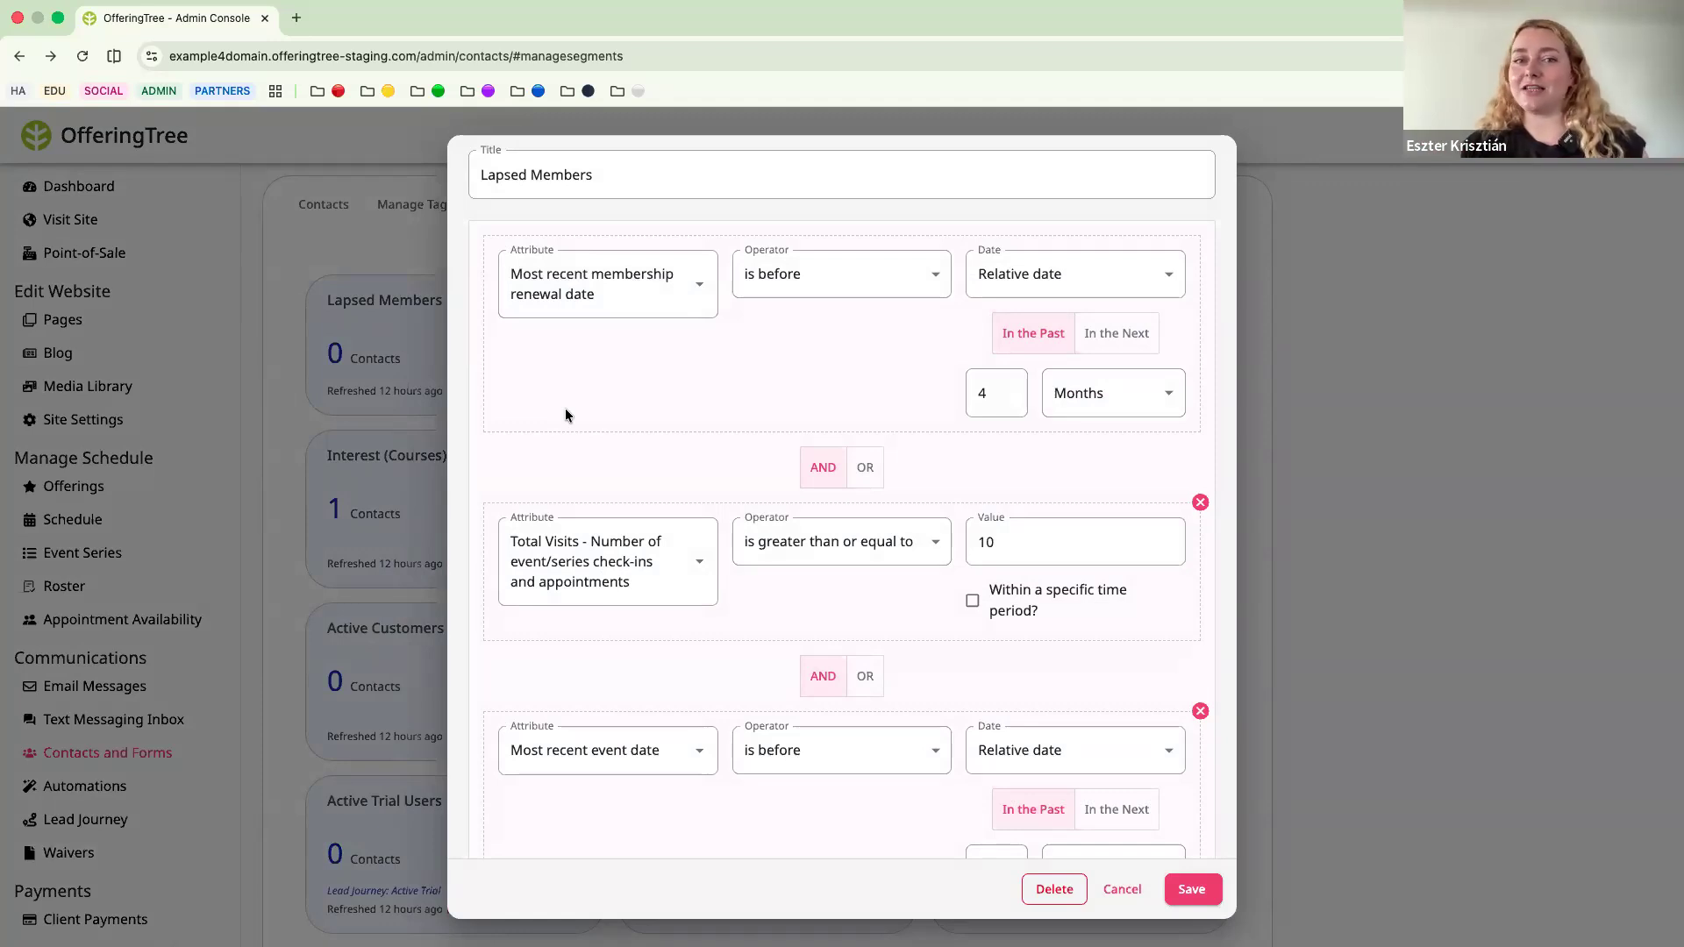
{"action": "scroll", "coordinate": [565, 415], "scroll_direction": "down", "scroll_amount": 2}
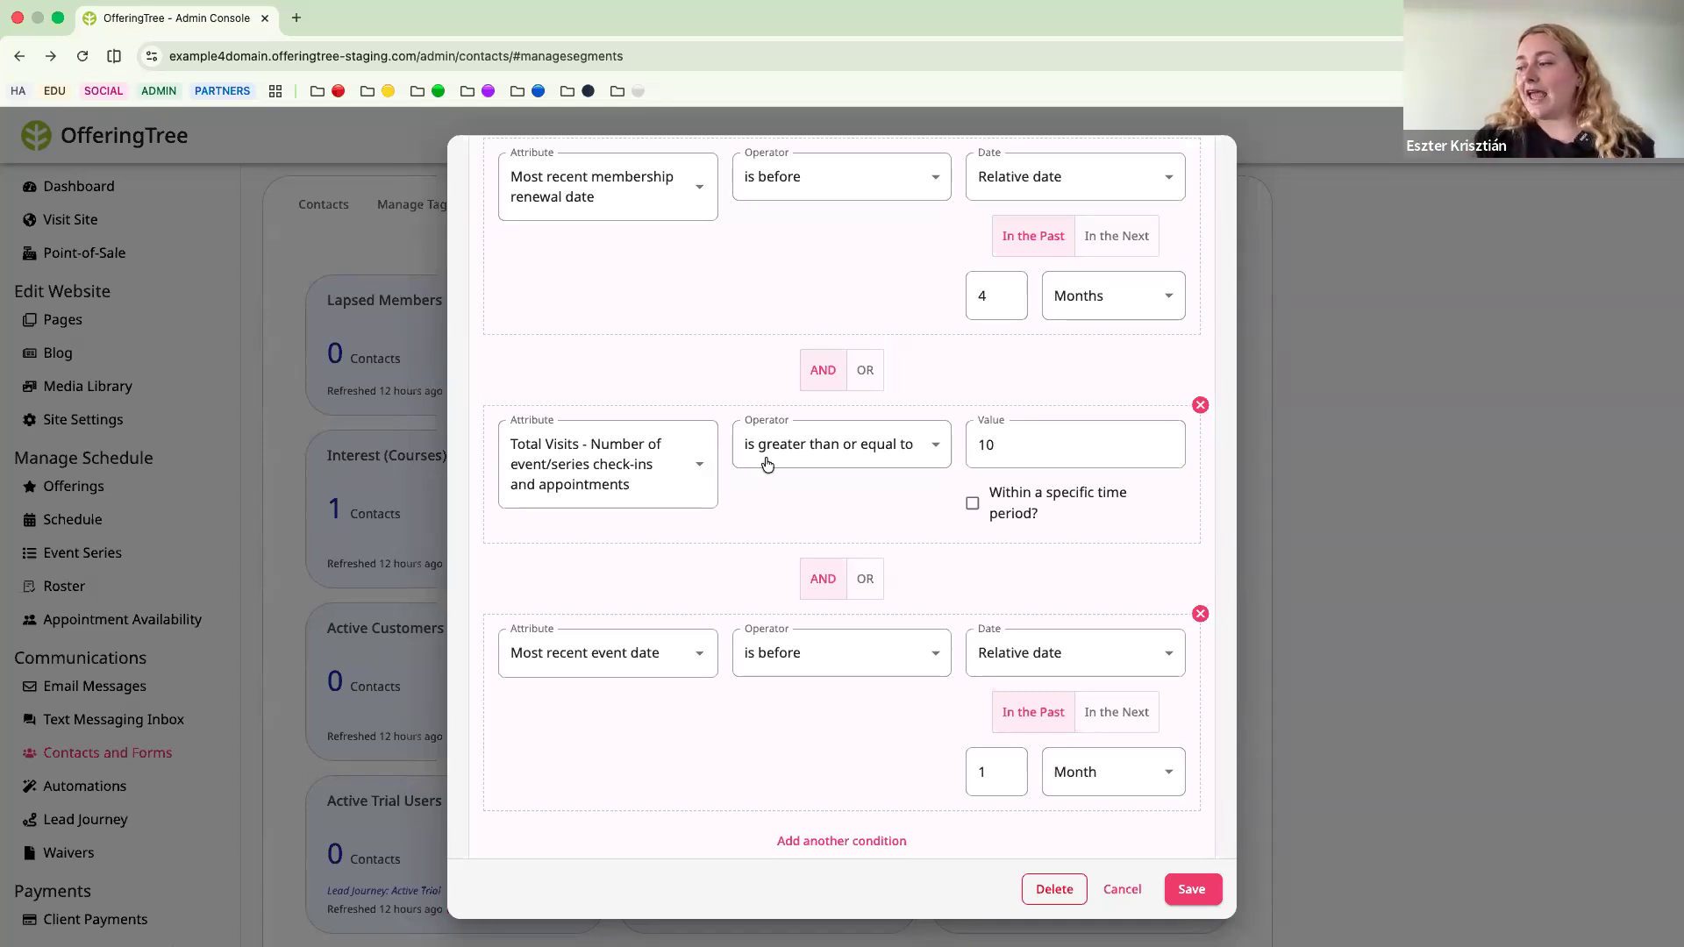
{"action": "scroll", "coordinate": [755, 540], "scroll_direction": "down", "scroll_amount": 2}
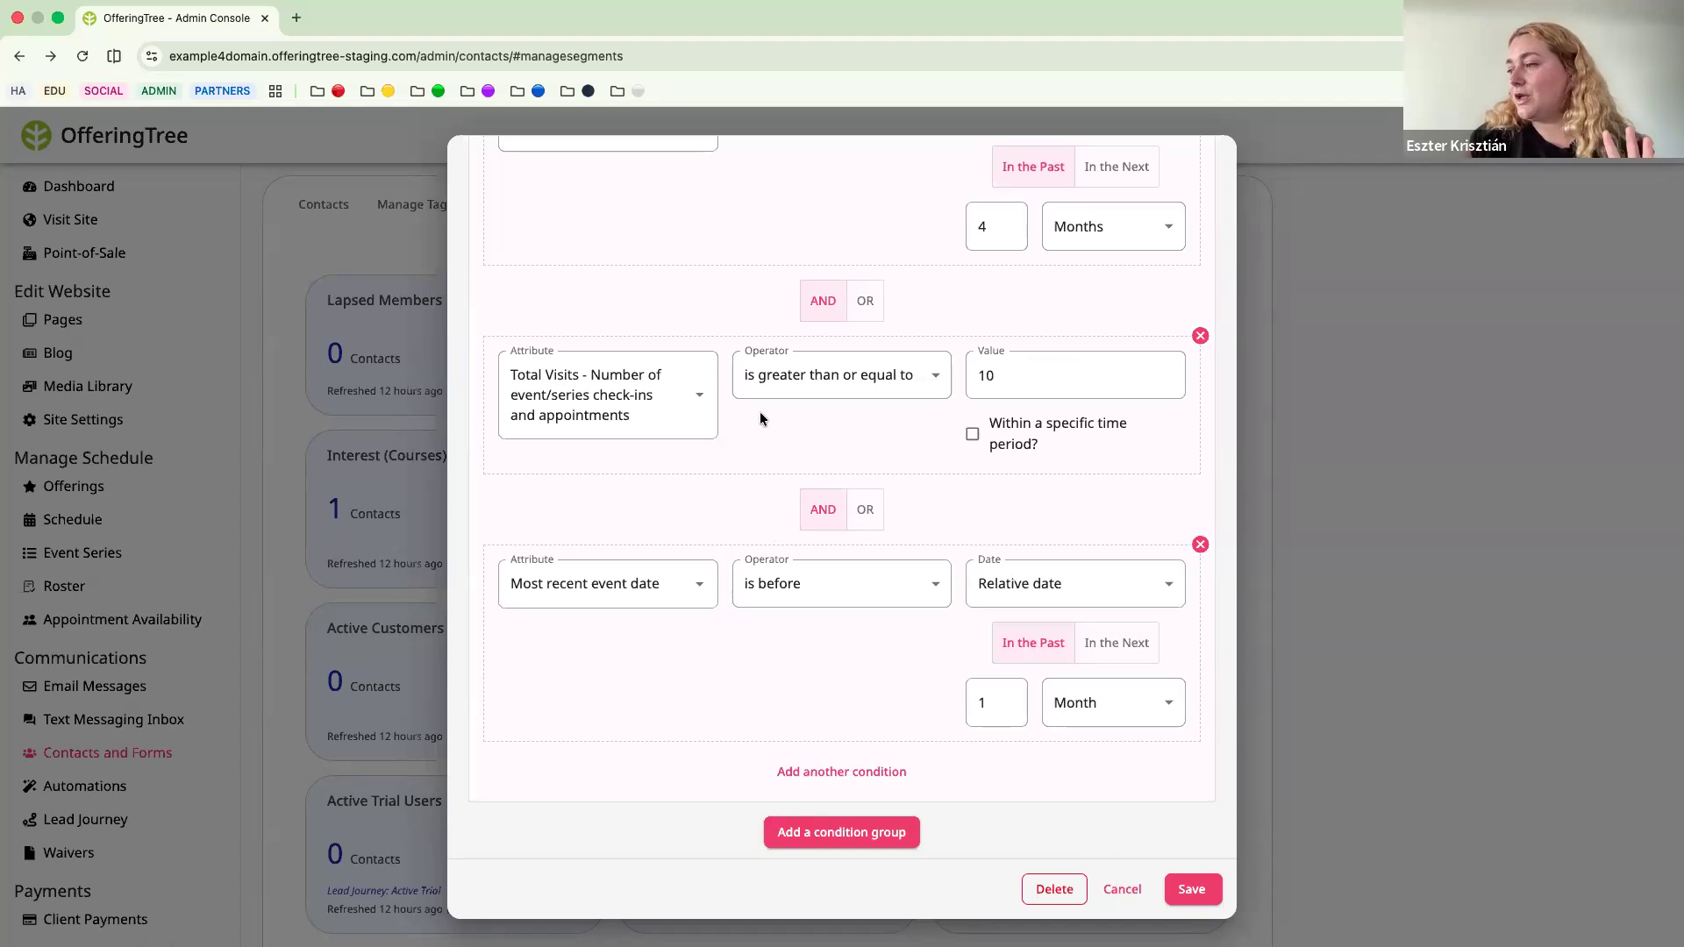
{"action": "scroll", "coordinate": [761, 413], "scroll_direction": "up", "scroll_amount": 3}
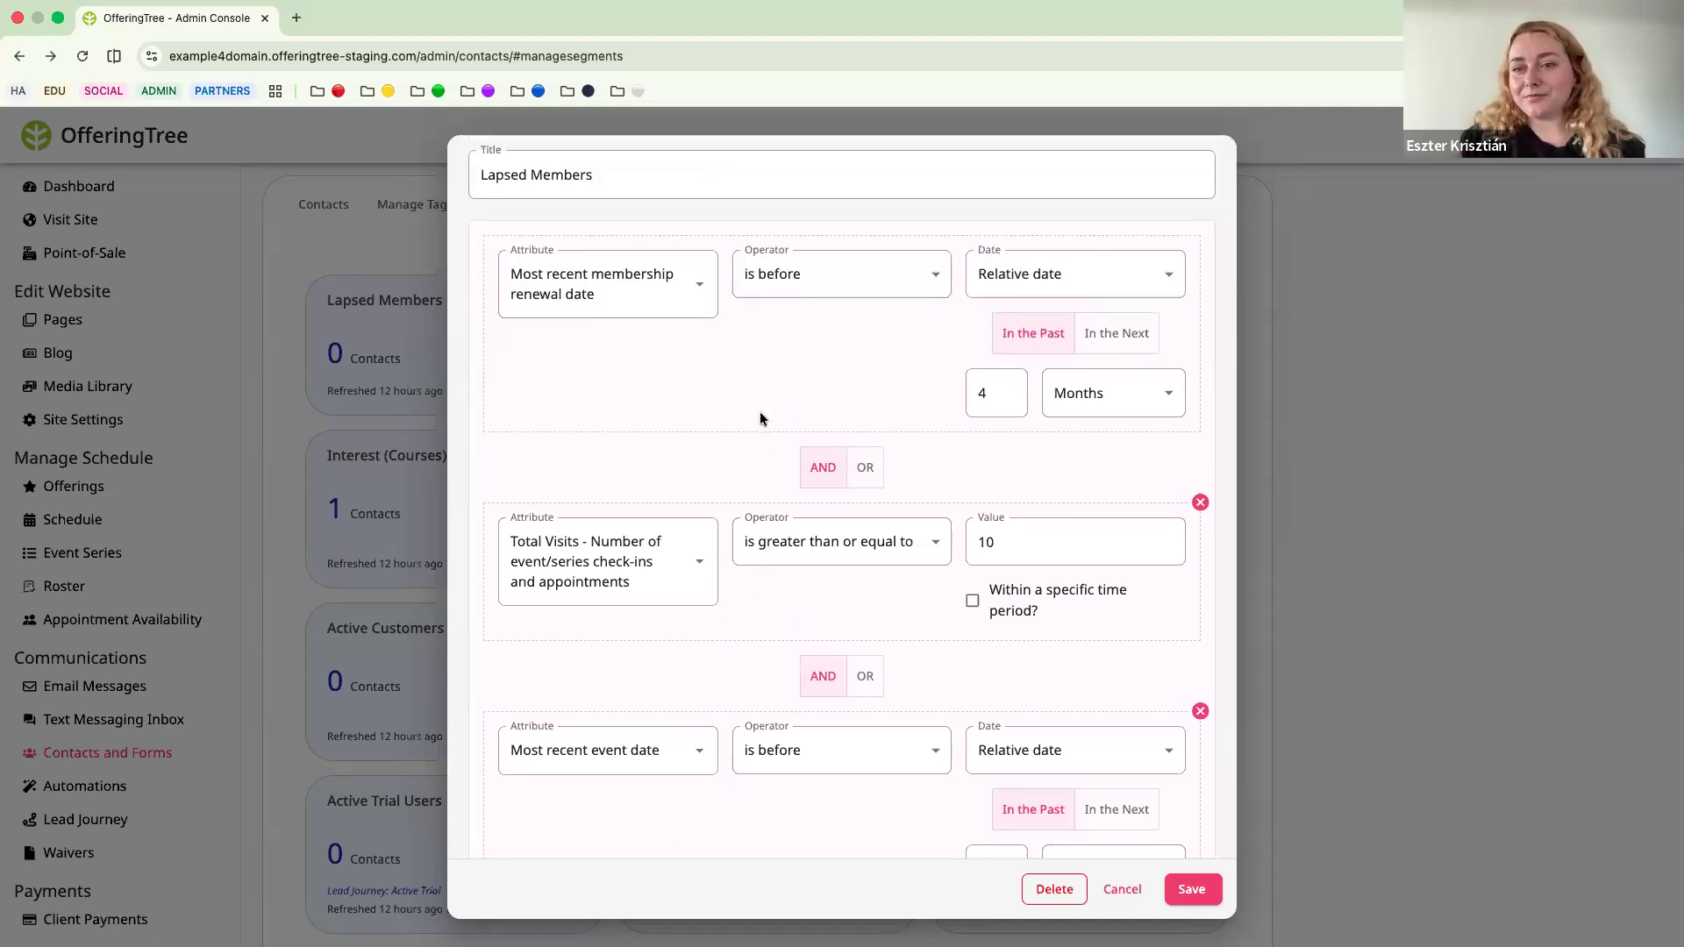
{"action": "scroll", "coordinate": [761, 419], "scroll_direction": "down", "scroll_amount": 3}
{"action": "scroll", "coordinate": [760, 419], "scroll_direction": "up", "scroll_amount": 2}
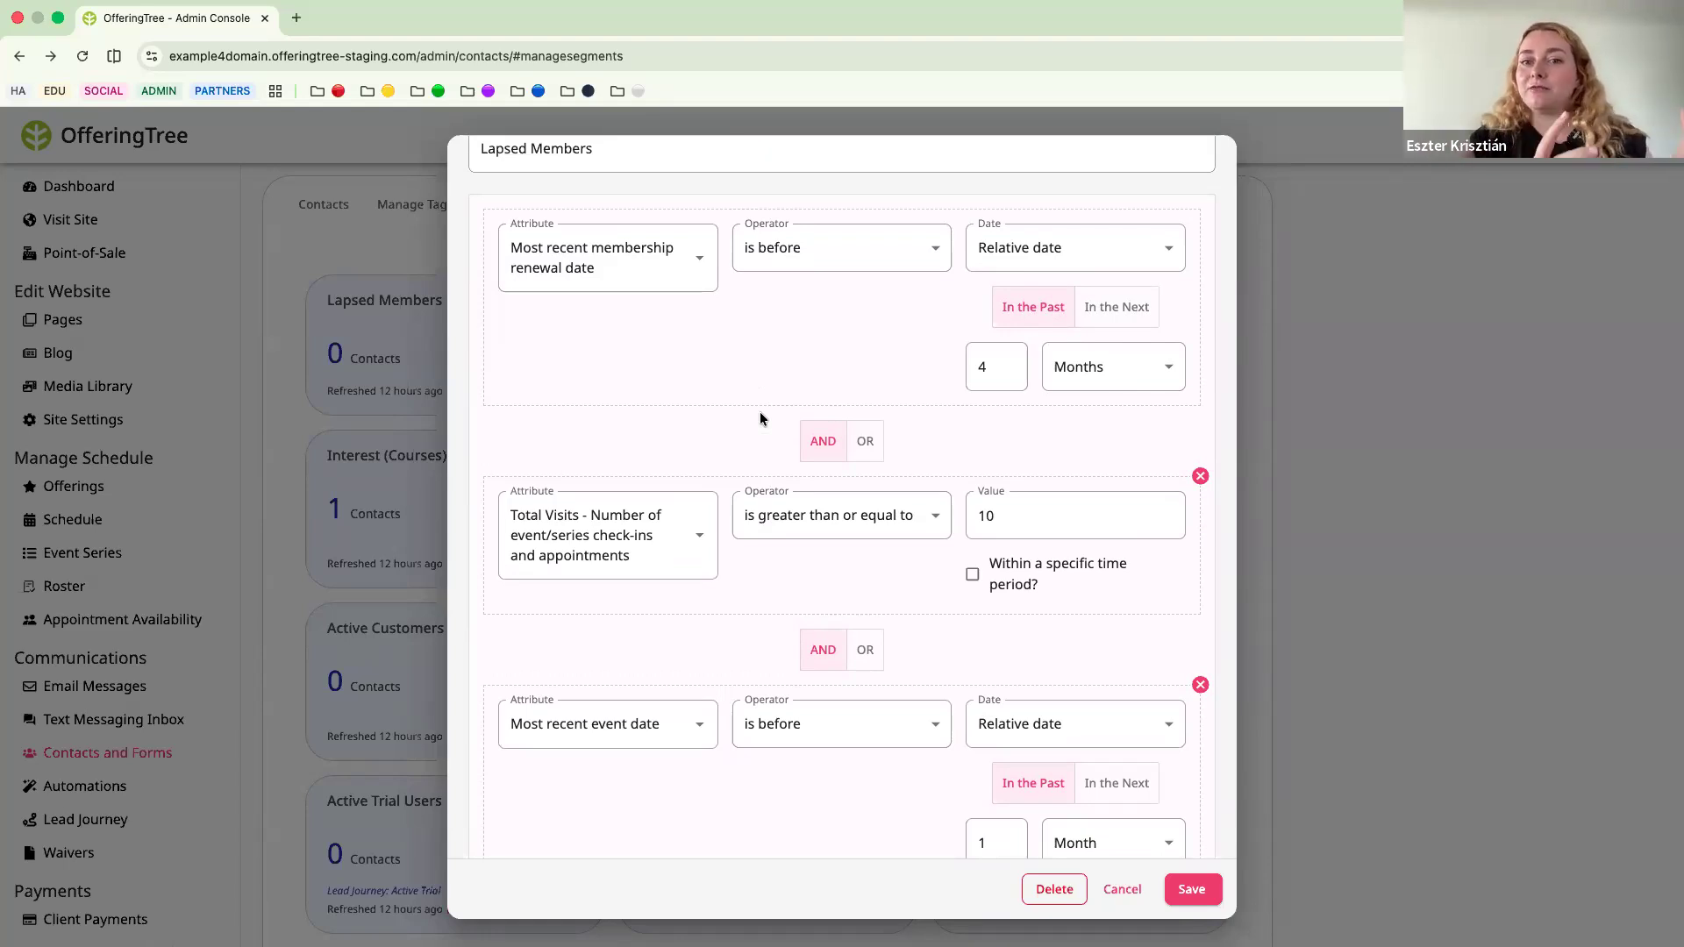
{"action": "scroll", "coordinate": [926, 644], "scroll_direction": "down", "scroll_amount": 5}
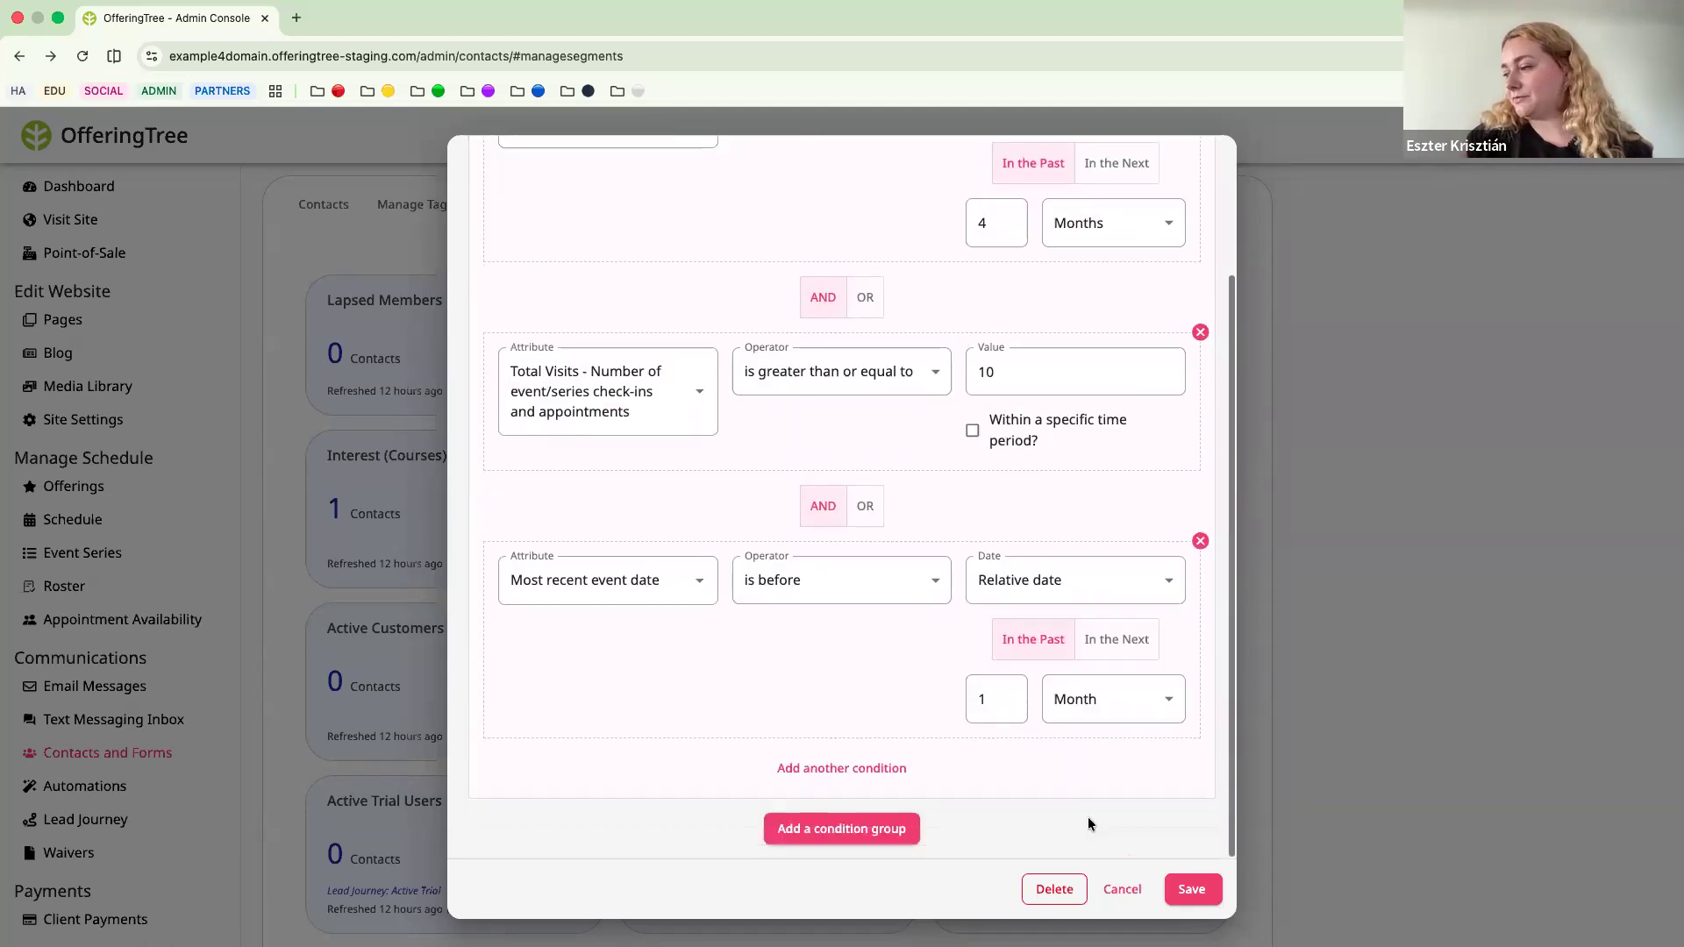
{"action": "left_click", "coordinate": [1123, 889]}
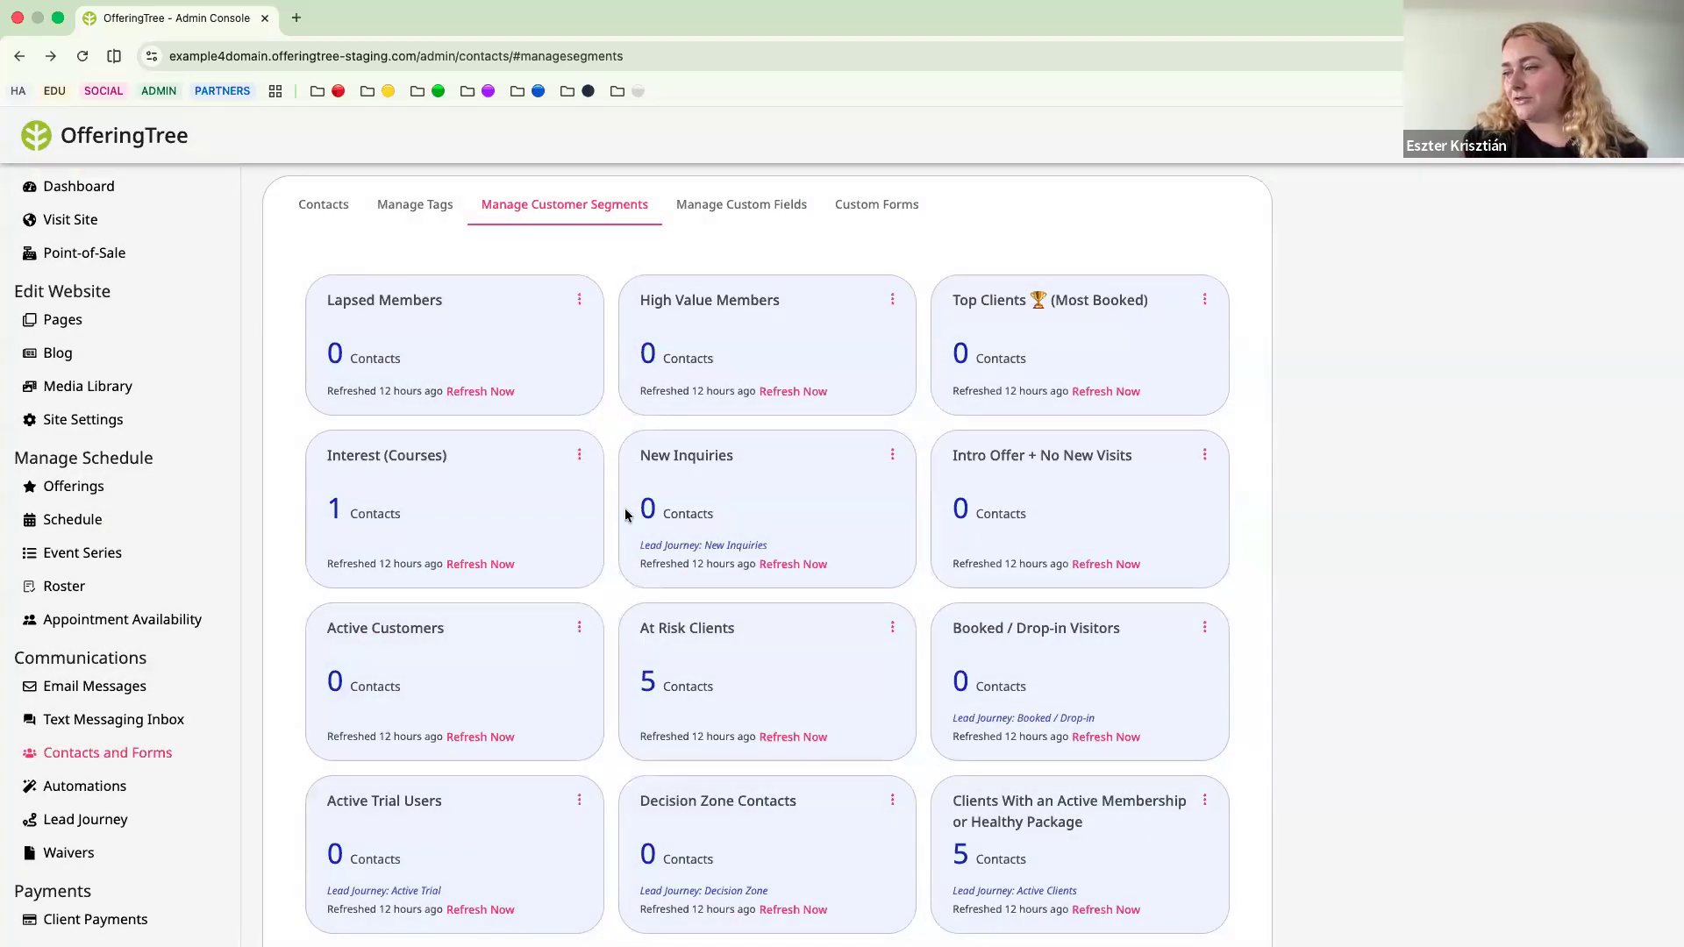
Open the At Risk Clients segment for editing, review its check-in, package and membership conditions, and close it without saving.
{"action": "scroll", "coordinate": [622, 470], "scroll_direction": "down", "scroll_amount": 1}
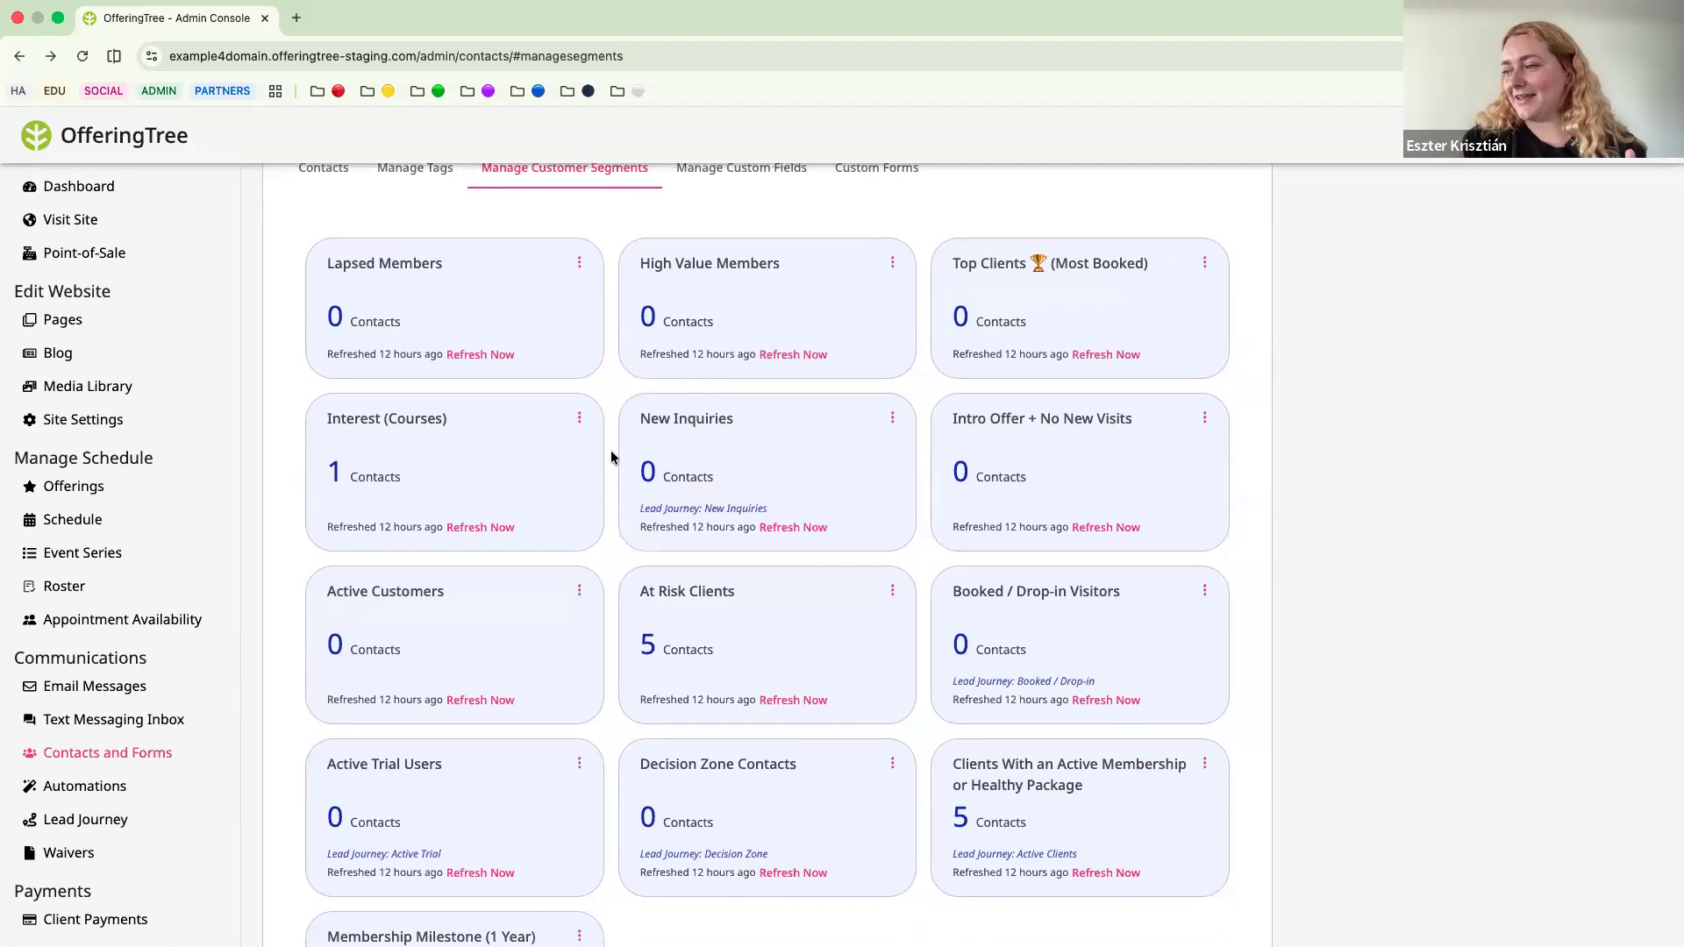
{"action": "scroll", "coordinate": [611, 457], "scroll_direction": "down", "scroll_amount": 1}
{"action": "scroll", "coordinate": [611, 457], "scroll_direction": "up", "scroll_amount": 1}
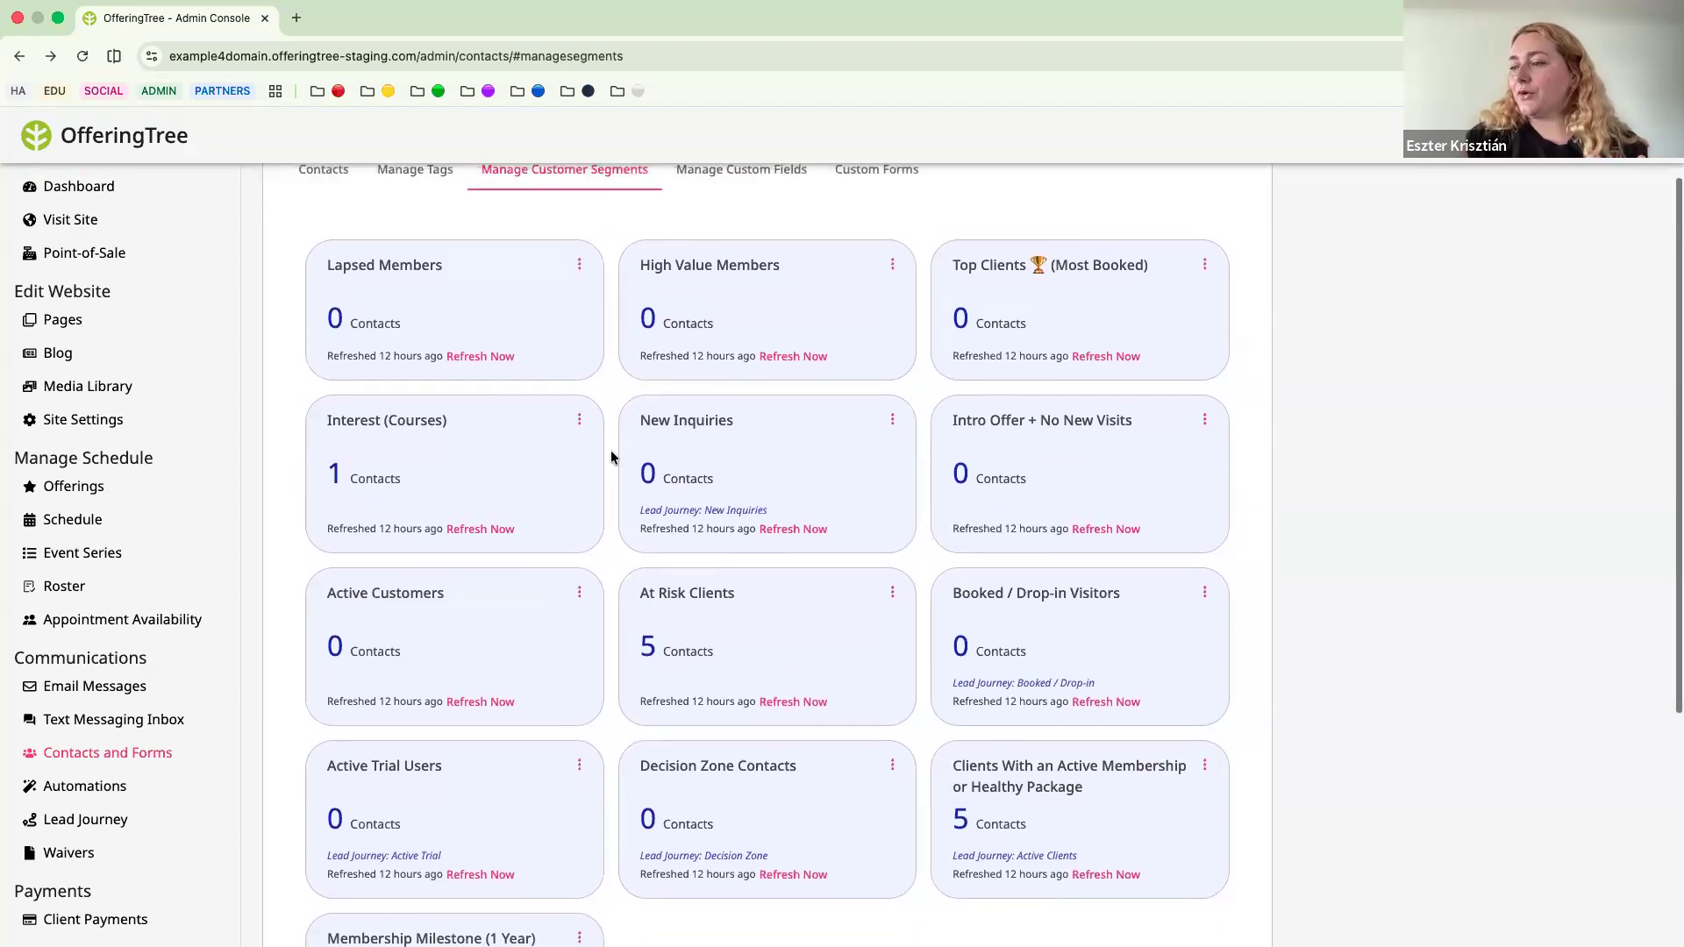
{"action": "scroll", "coordinate": [612, 457], "scroll_direction": "down", "scroll_amount": 2}
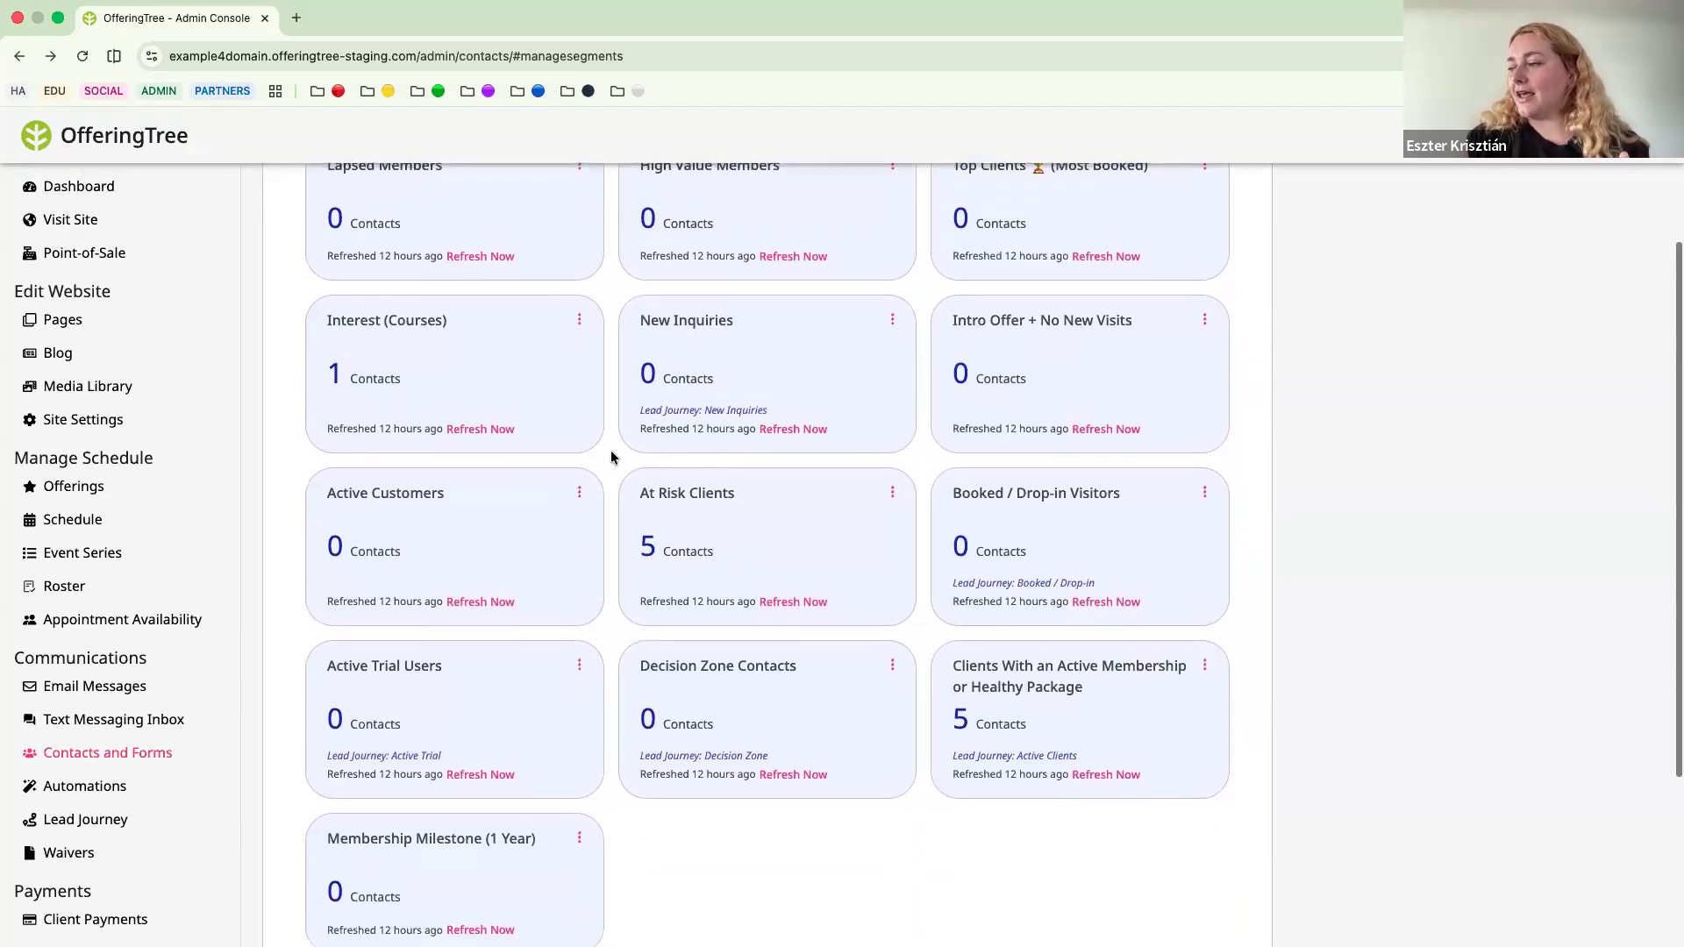
{"action": "scroll", "coordinate": [612, 457], "scroll_direction": "down", "scroll_amount": 2}
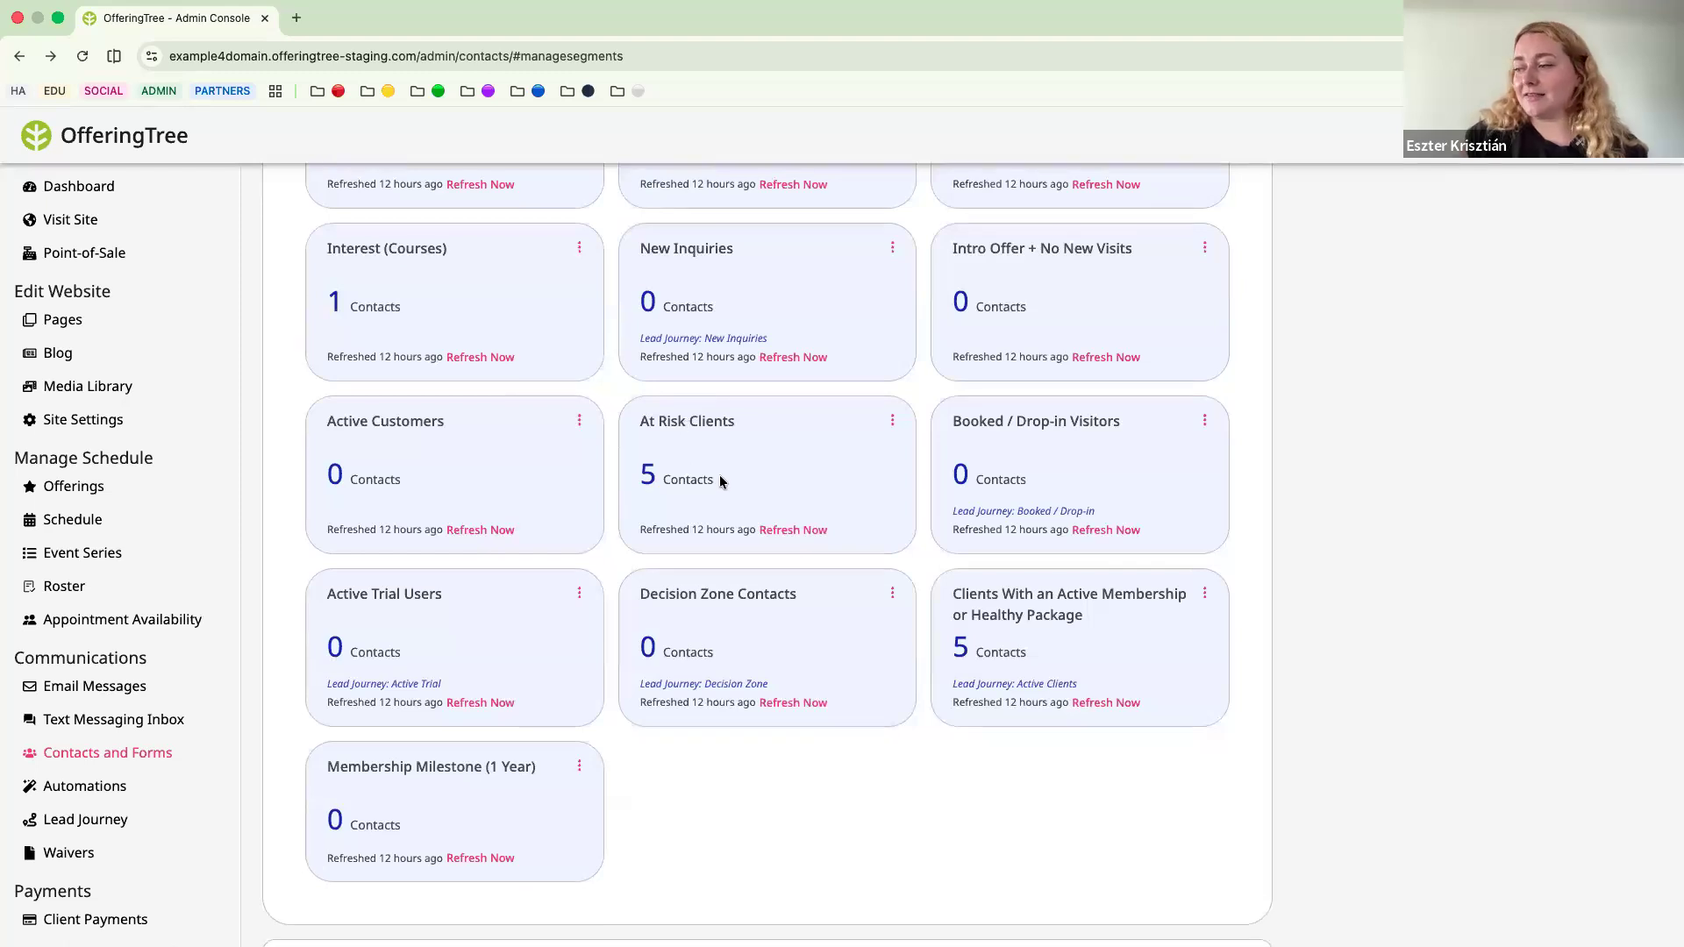
{"action": "left_click", "coordinate": [894, 423]}
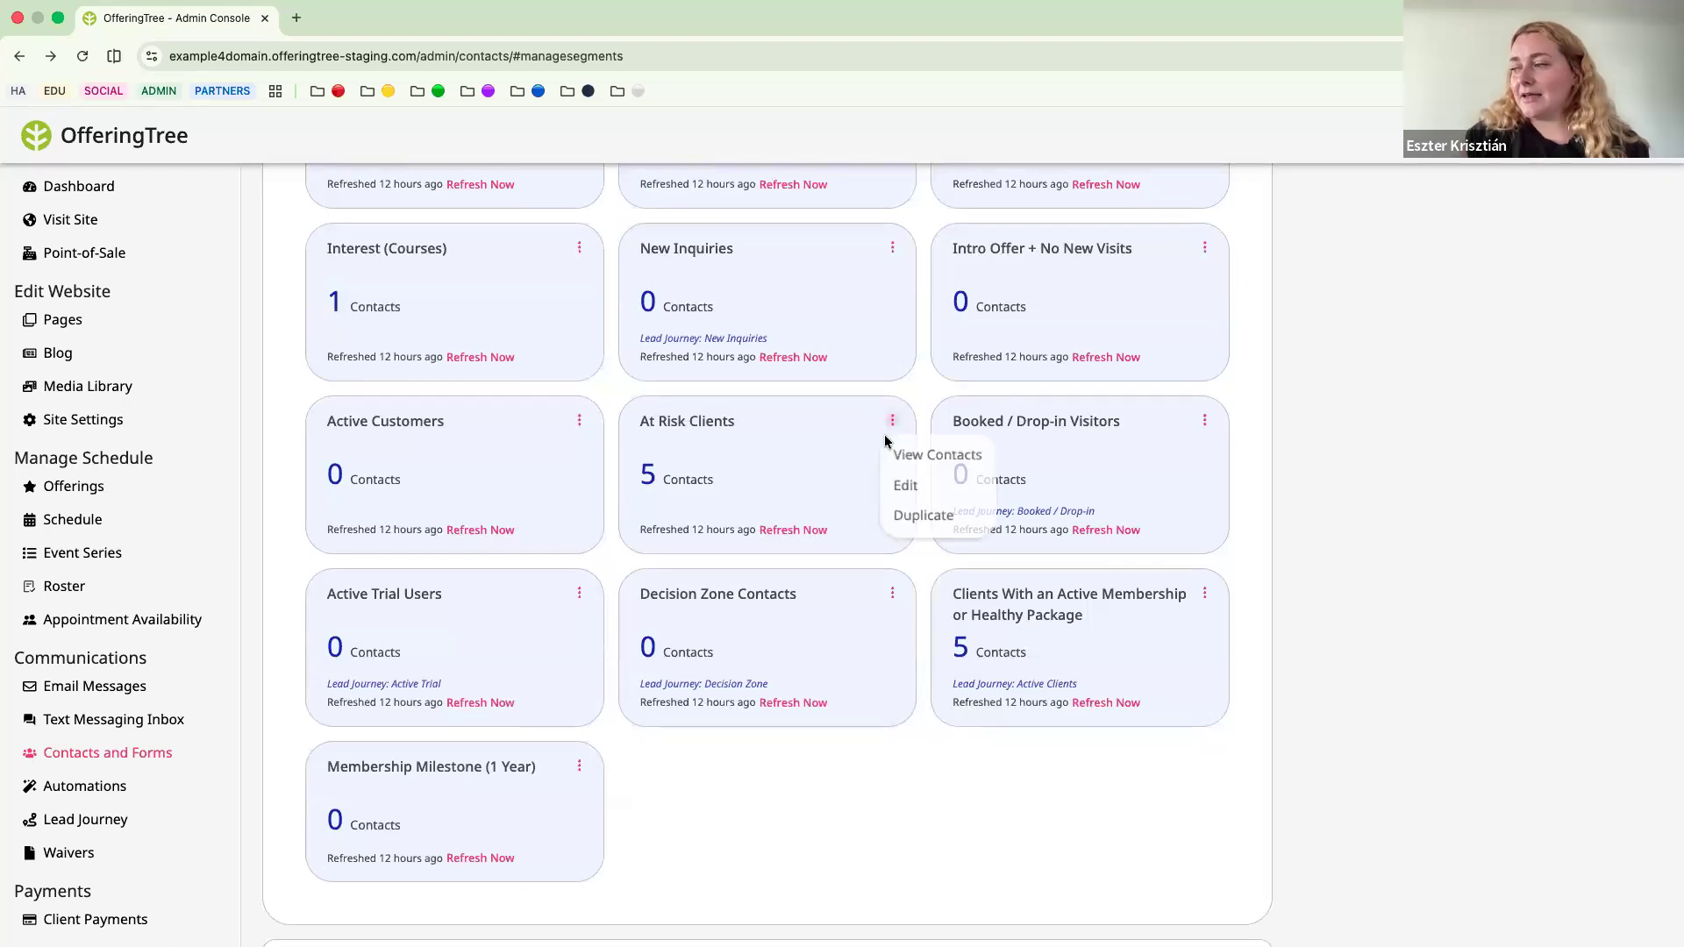
{"action": "left_click", "coordinate": [888, 488]}
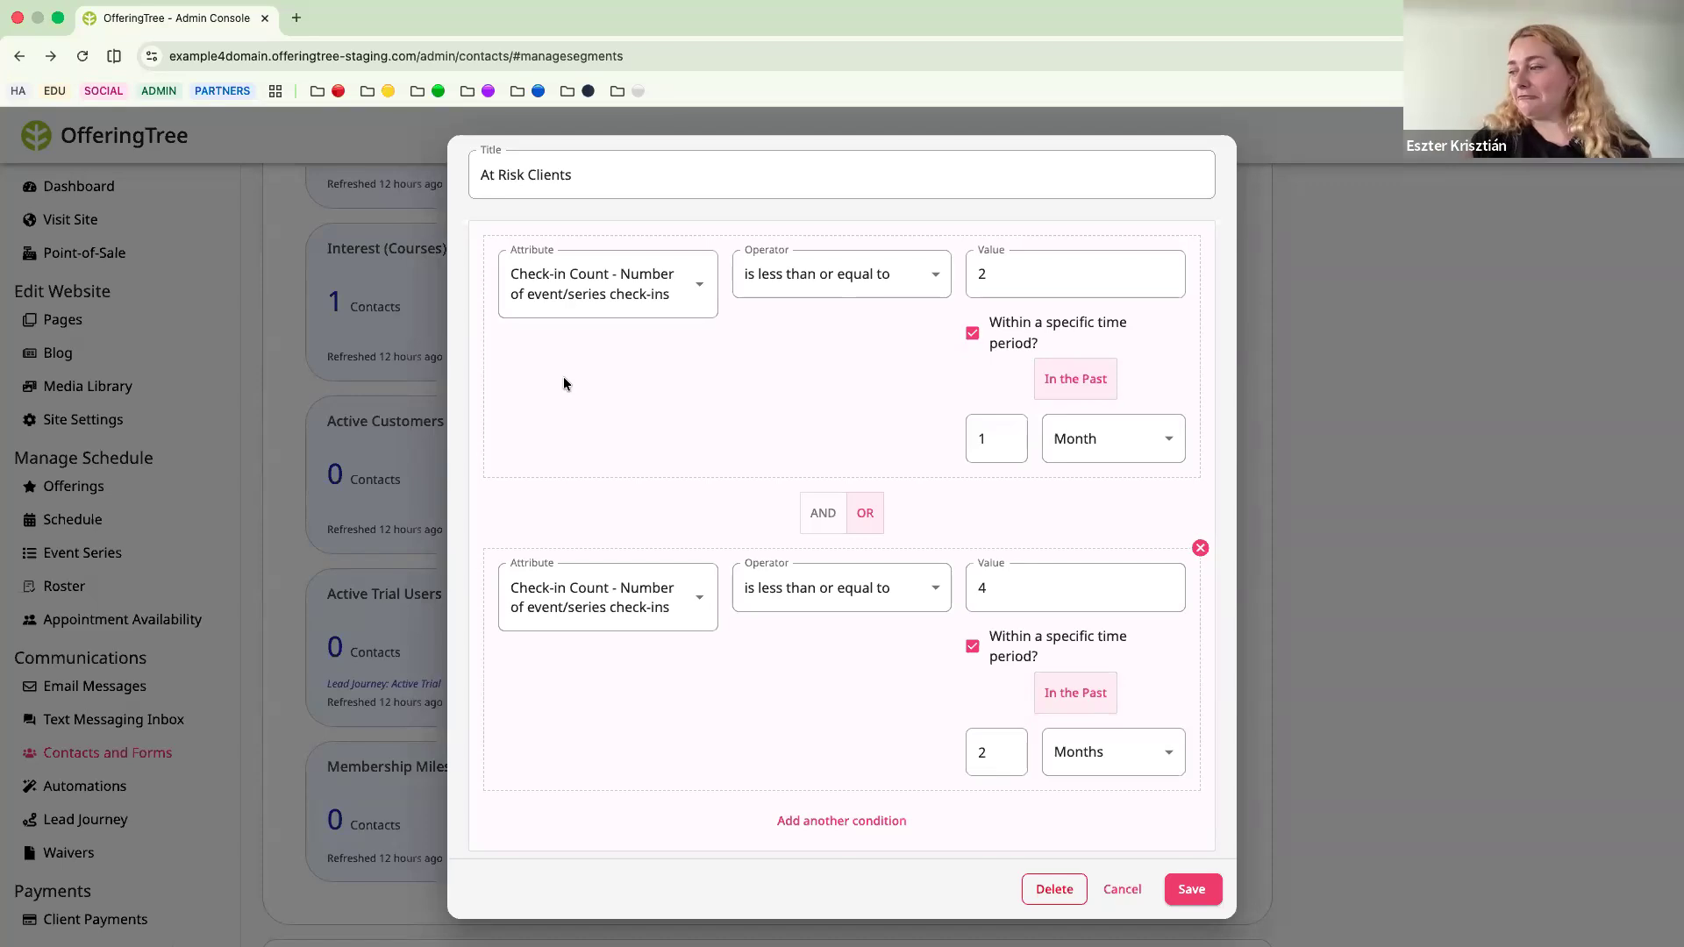
{"action": "scroll", "coordinate": [668, 461], "scroll_direction": "down", "scroll_amount": 1}
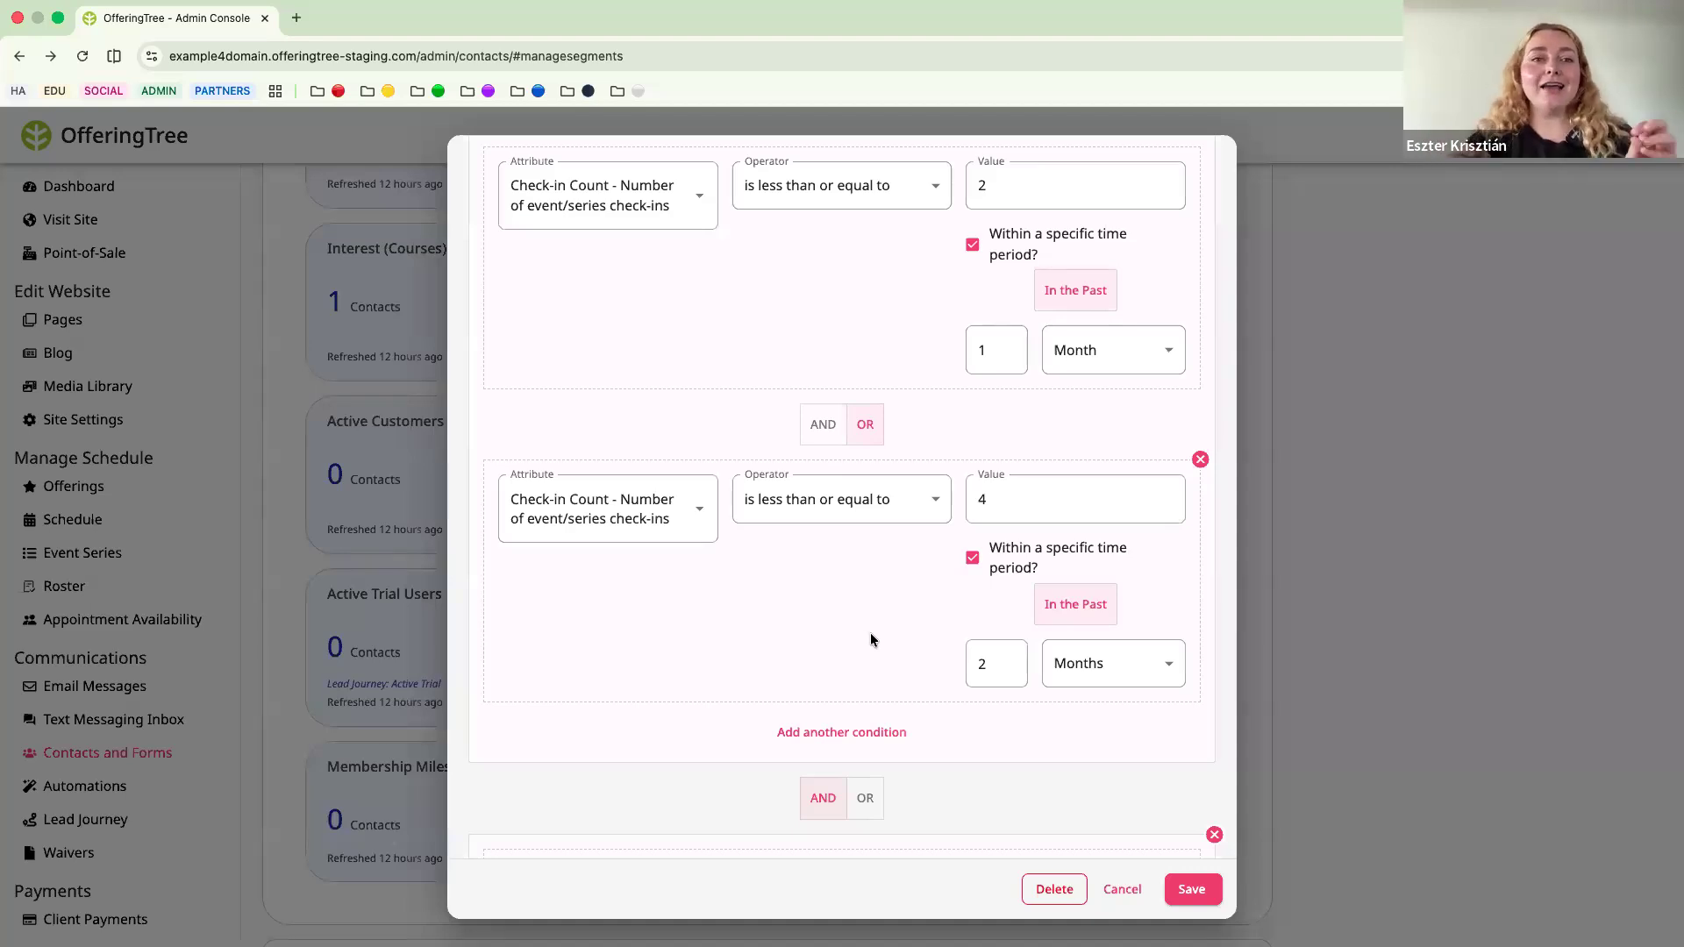
{"action": "scroll", "coordinate": [870, 639], "scroll_direction": "down", "scroll_amount": 3}
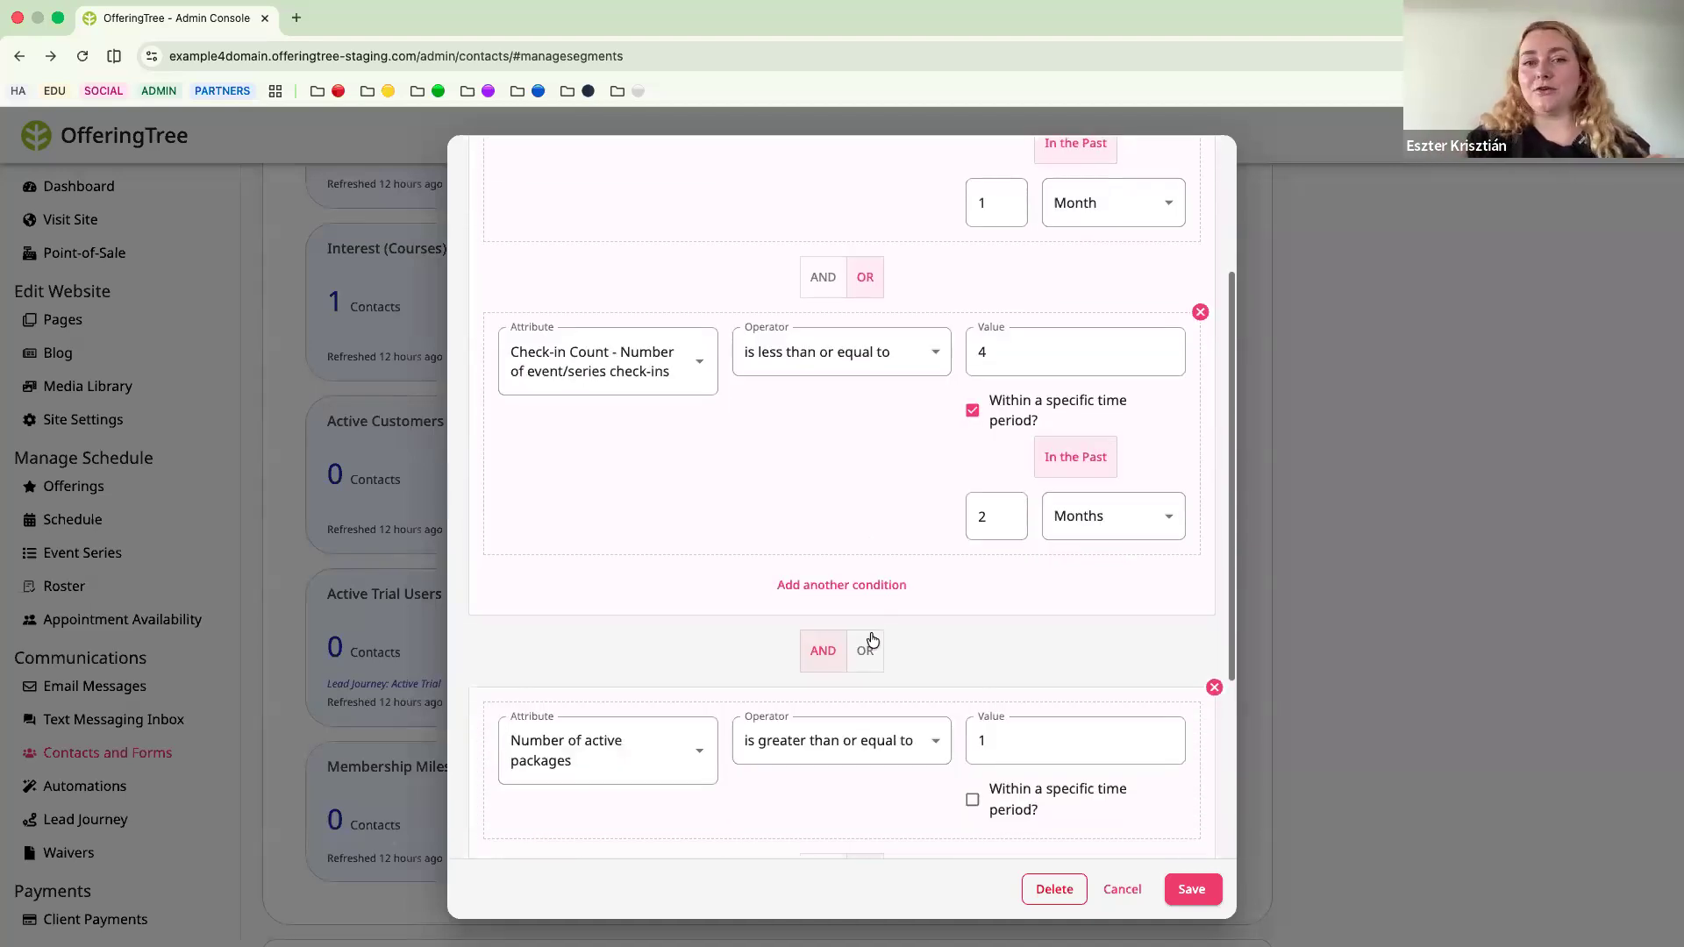
{"action": "scroll", "coordinate": [615, 688], "scroll_direction": "down", "scroll_amount": 6}
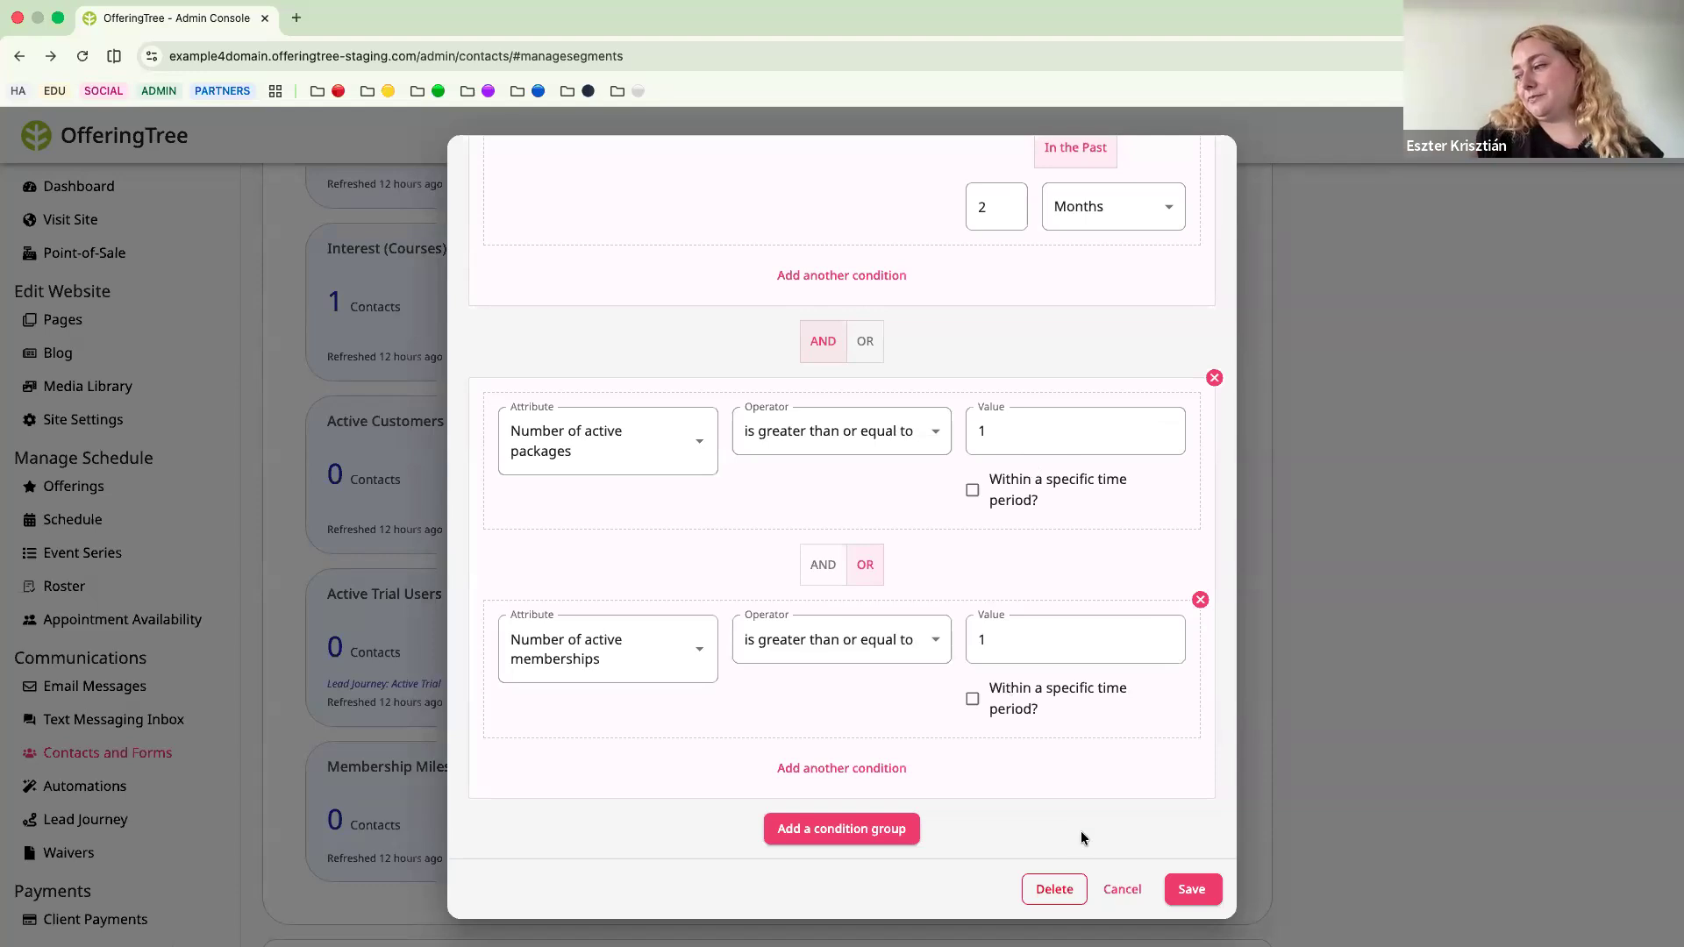
{"action": "left_click", "coordinate": [1124, 889]}
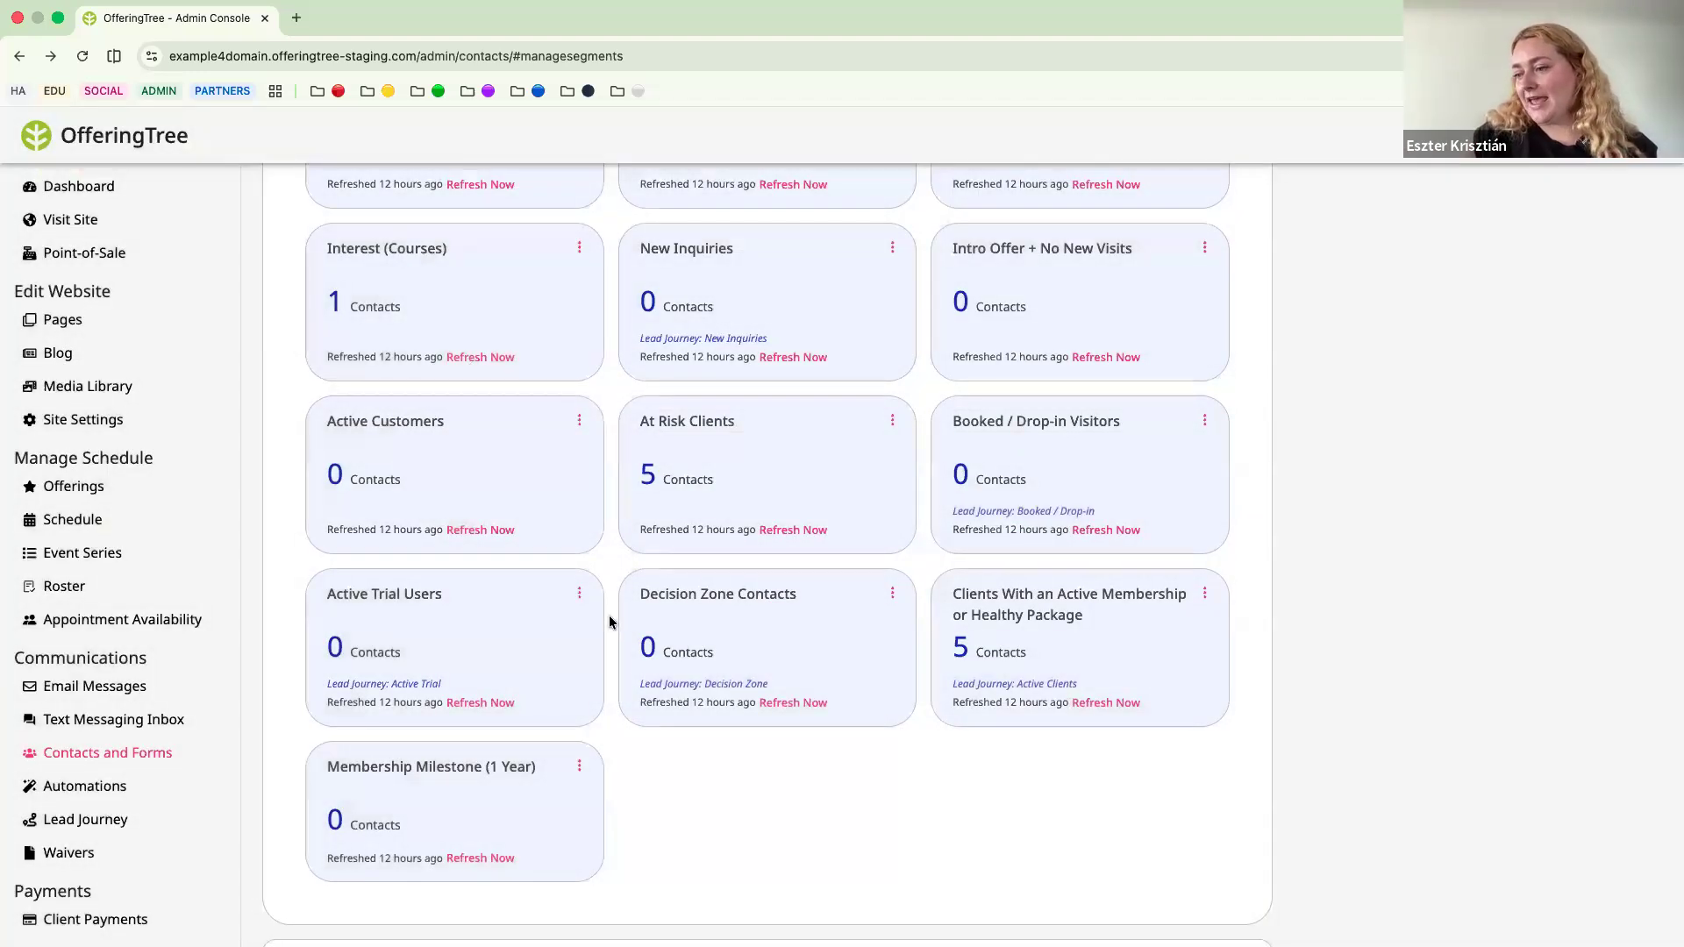
Open the Membership Milestone (1 Year) segment for editing, review its purchase date and active membership conditions, and close it without saving.
{"action": "scroll", "coordinate": [611, 622], "scroll_direction": "up", "scroll_amount": 2}
{"action": "scroll", "coordinate": [612, 622], "scroll_direction": "down", "scroll_amount": 3}
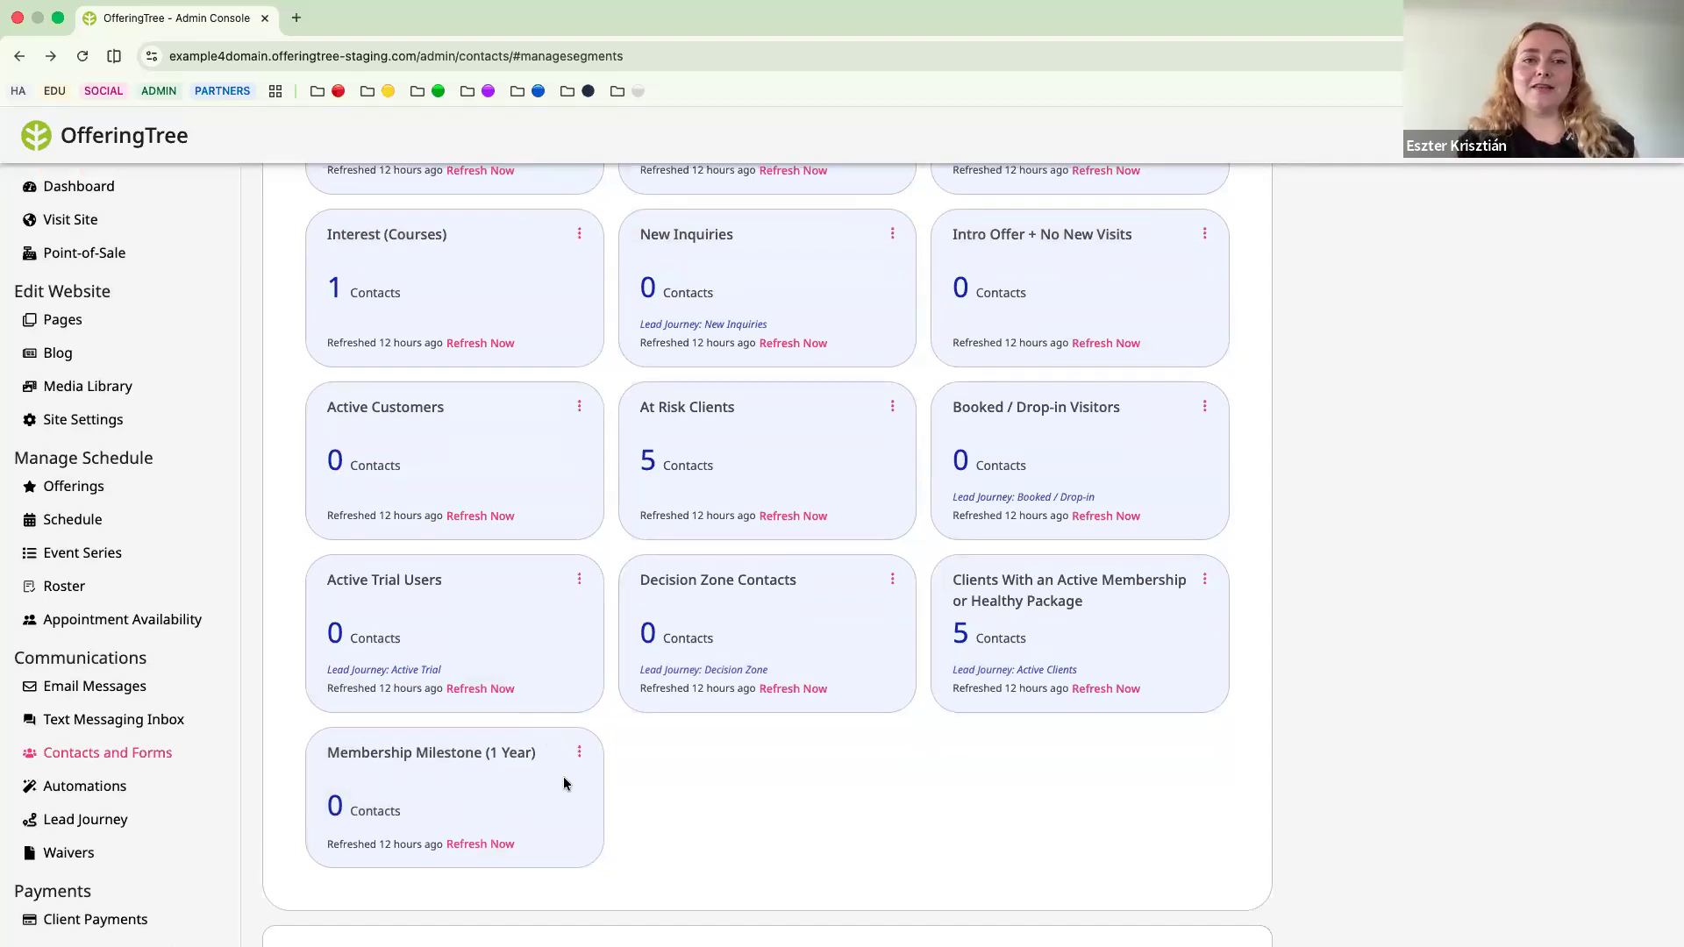
{"action": "left_click", "coordinate": [579, 752]}
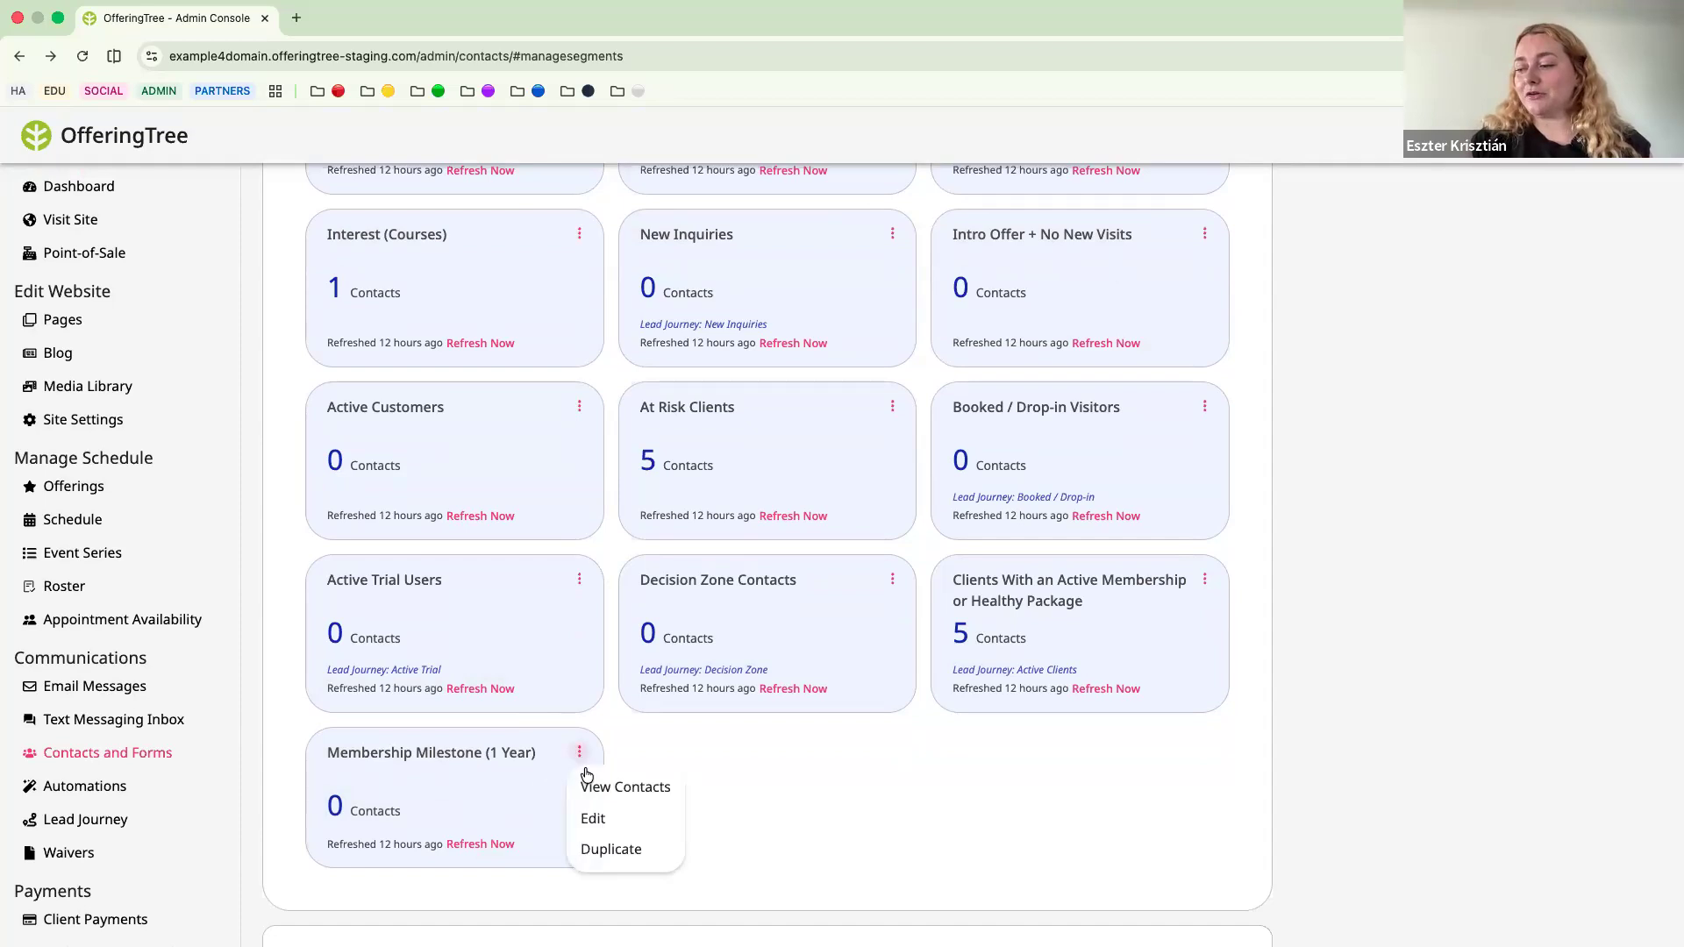
{"action": "left_click", "coordinate": [588, 819]}
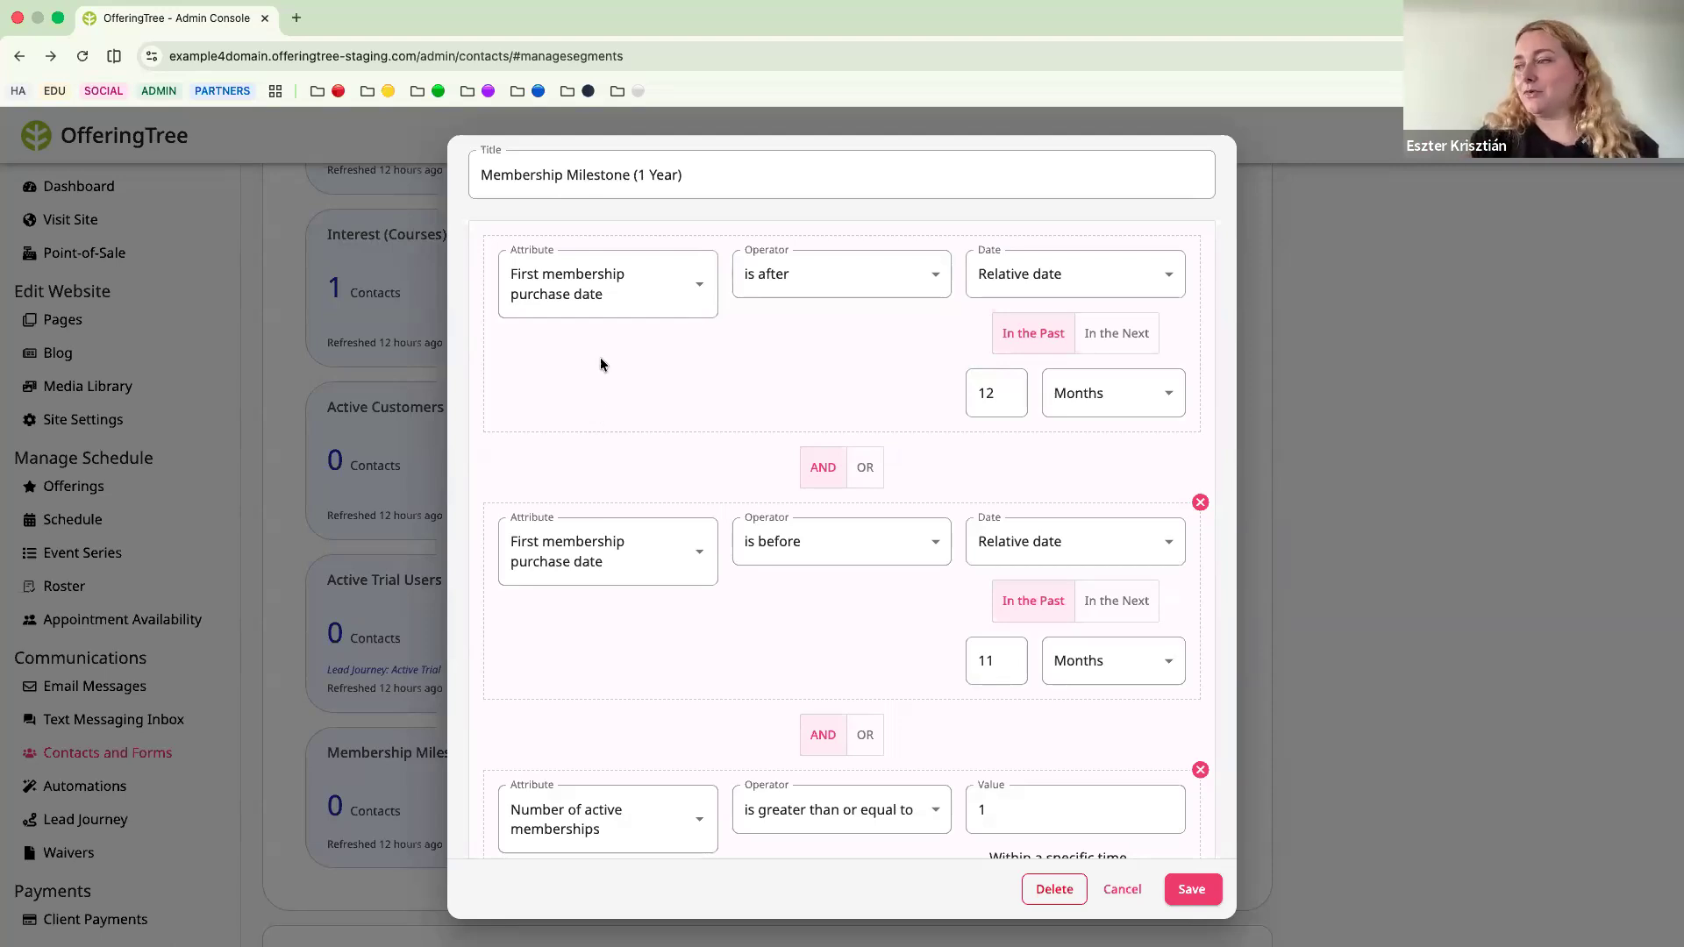
{"action": "scroll", "coordinate": [563, 425], "scroll_direction": "down", "scroll_amount": 4}
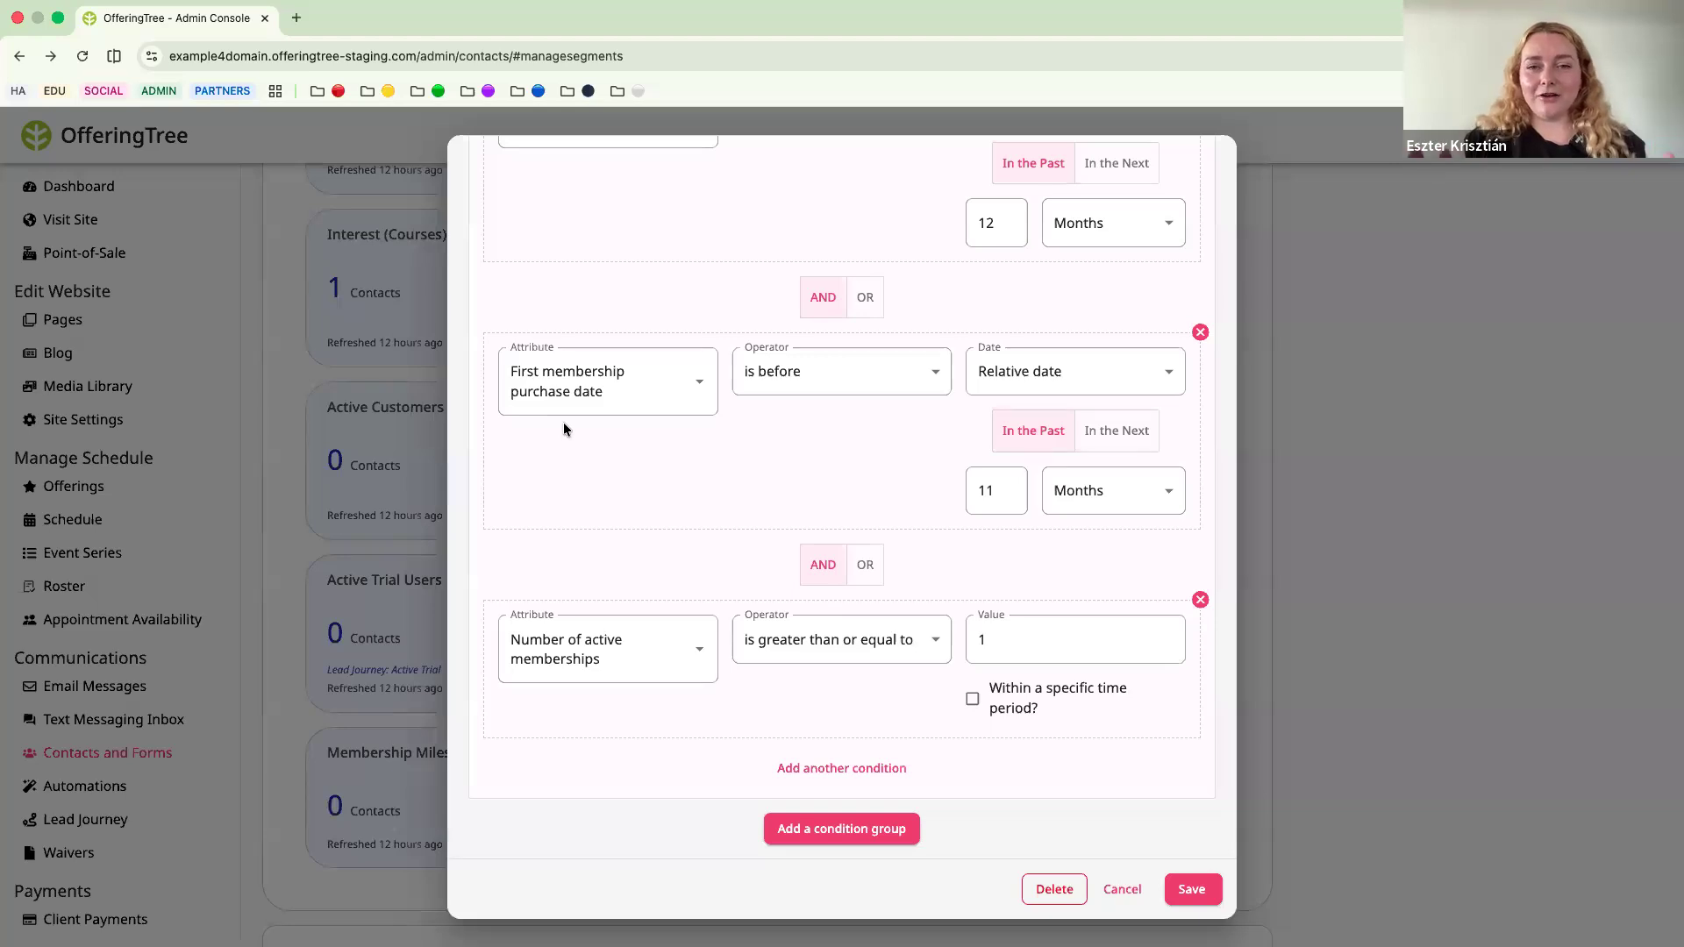
{"action": "scroll", "coordinate": [564, 428], "scroll_direction": "up", "scroll_amount": 4}
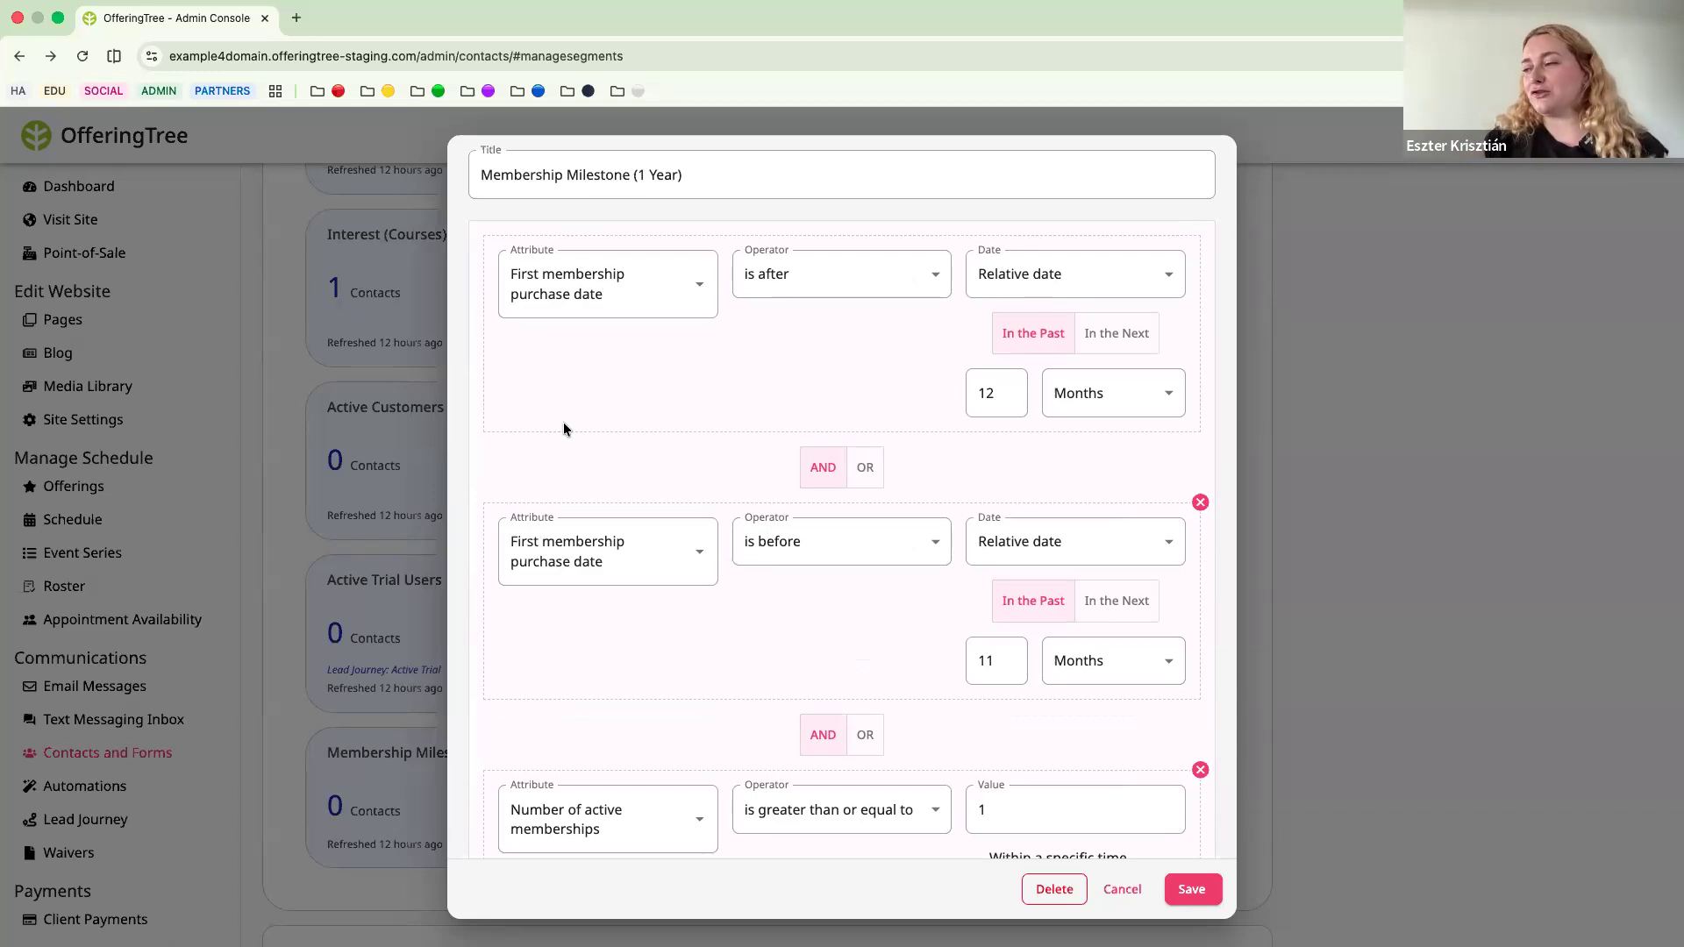
{"action": "scroll", "coordinate": [563, 425], "scroll_direction": "down", "scroll_amount": 3}
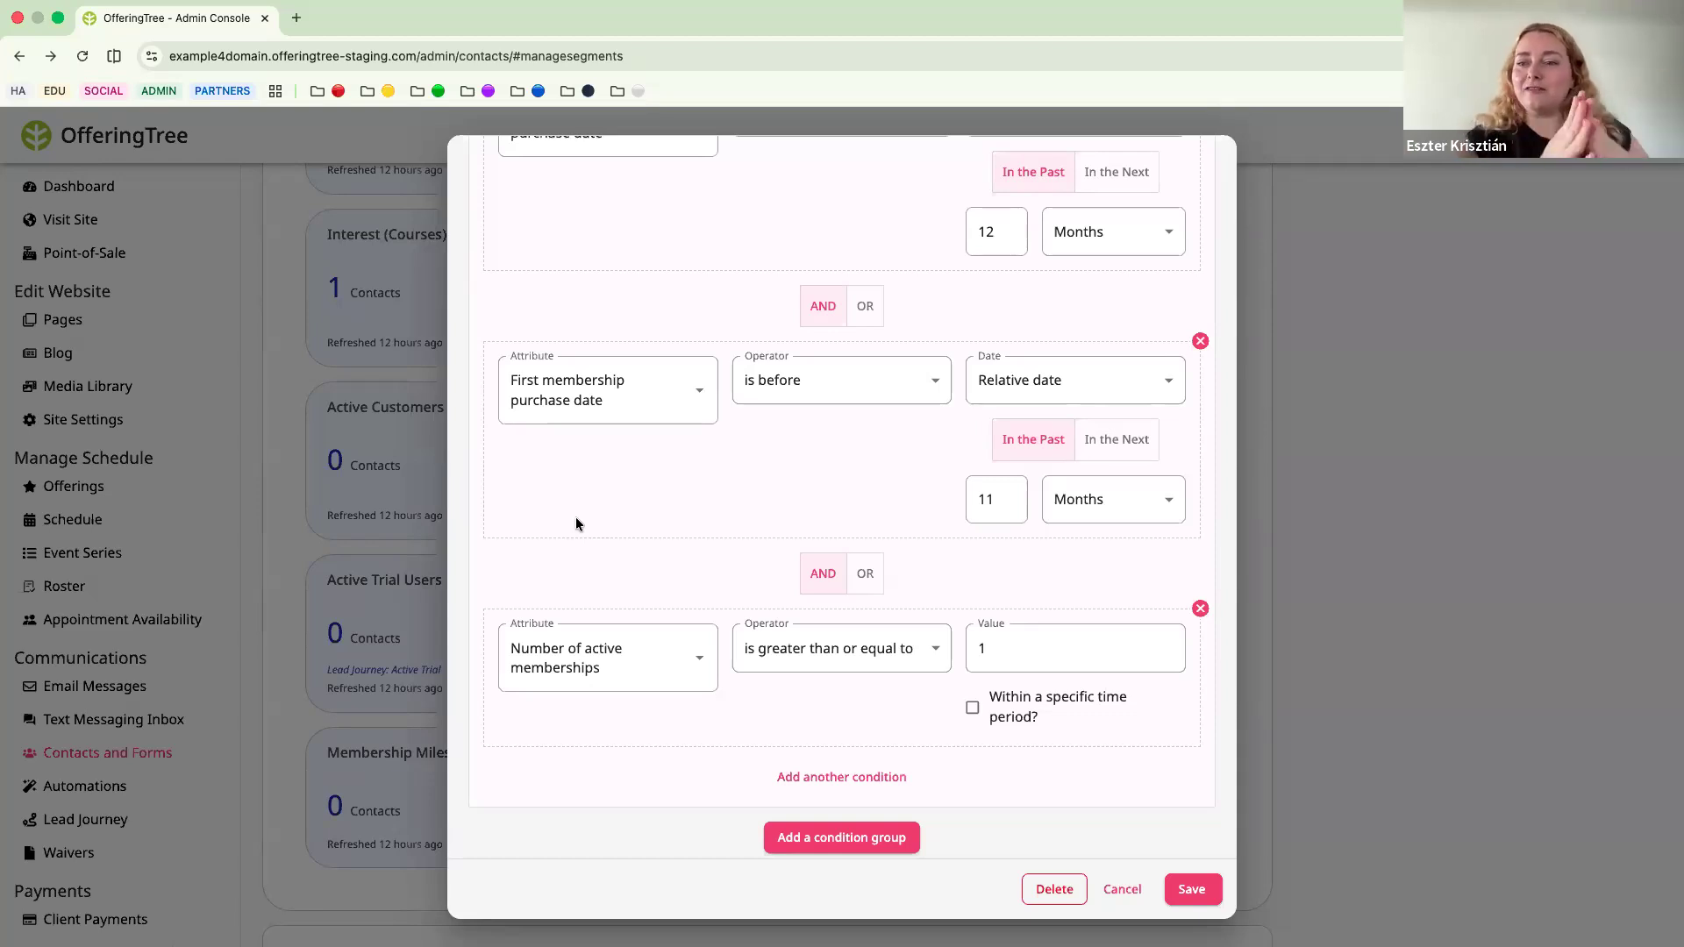
{"action": "scroll", "coordinate": [575, 524], "scroll_direction": "down", "scroll_amount": 1}
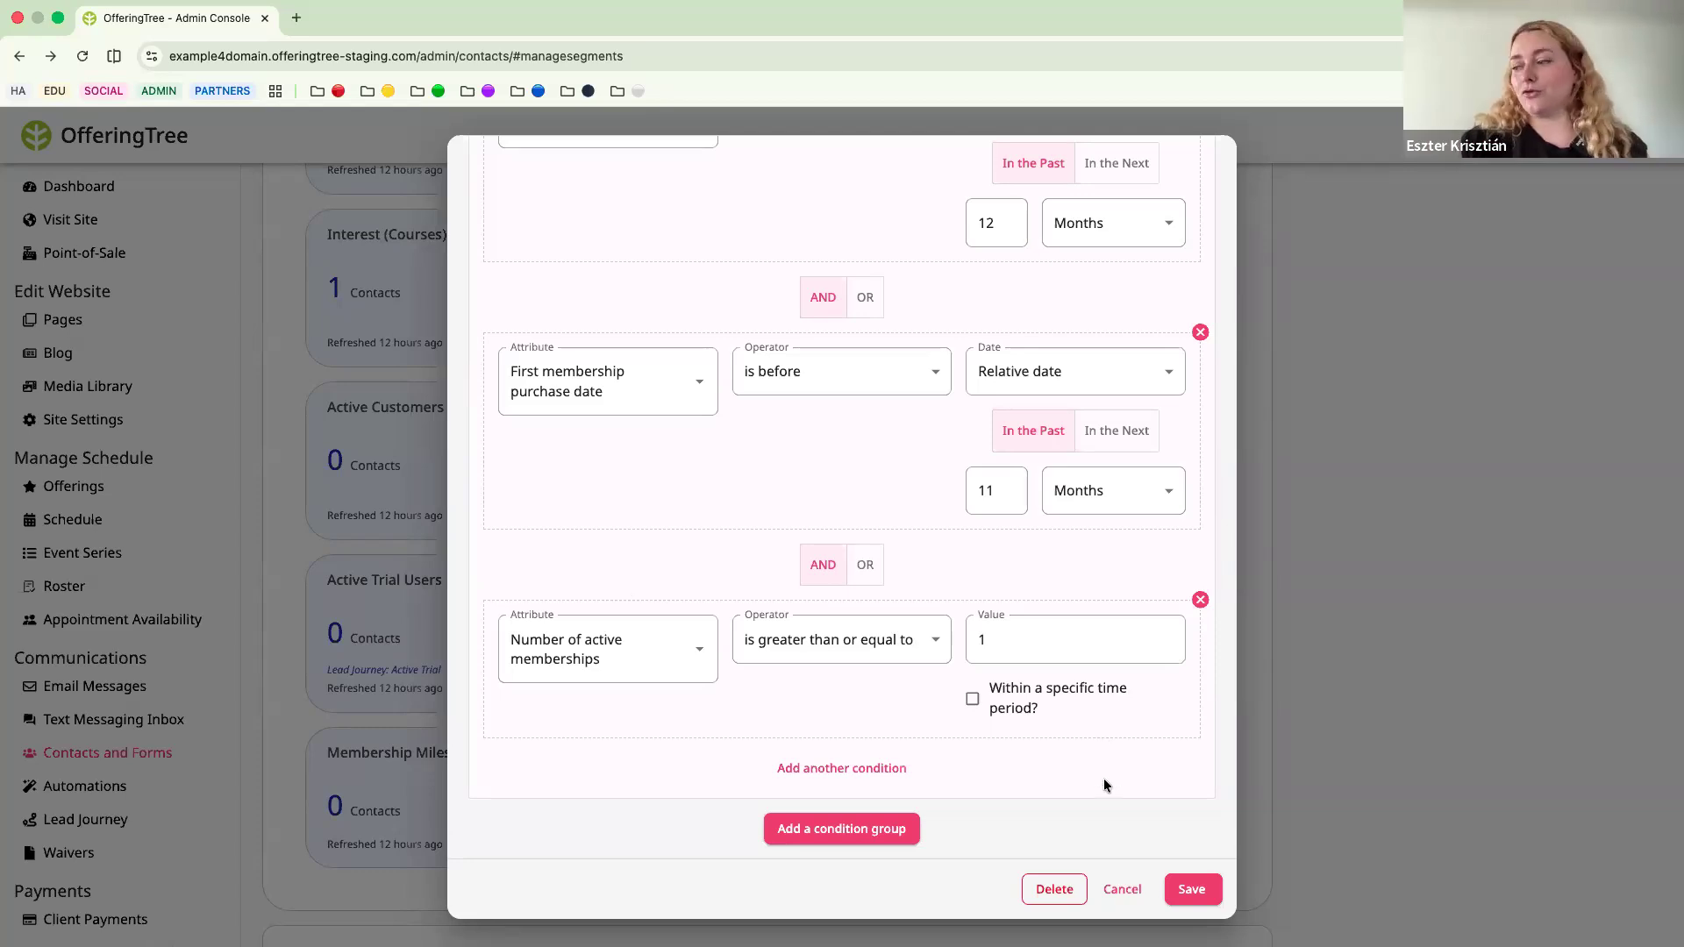
{"action": "left_click", "coordinate": [1124, 889]}
{"action": "scroll", "coordinate": [807, 699], "scroll_direction": "up", "scroll_amount": 5}
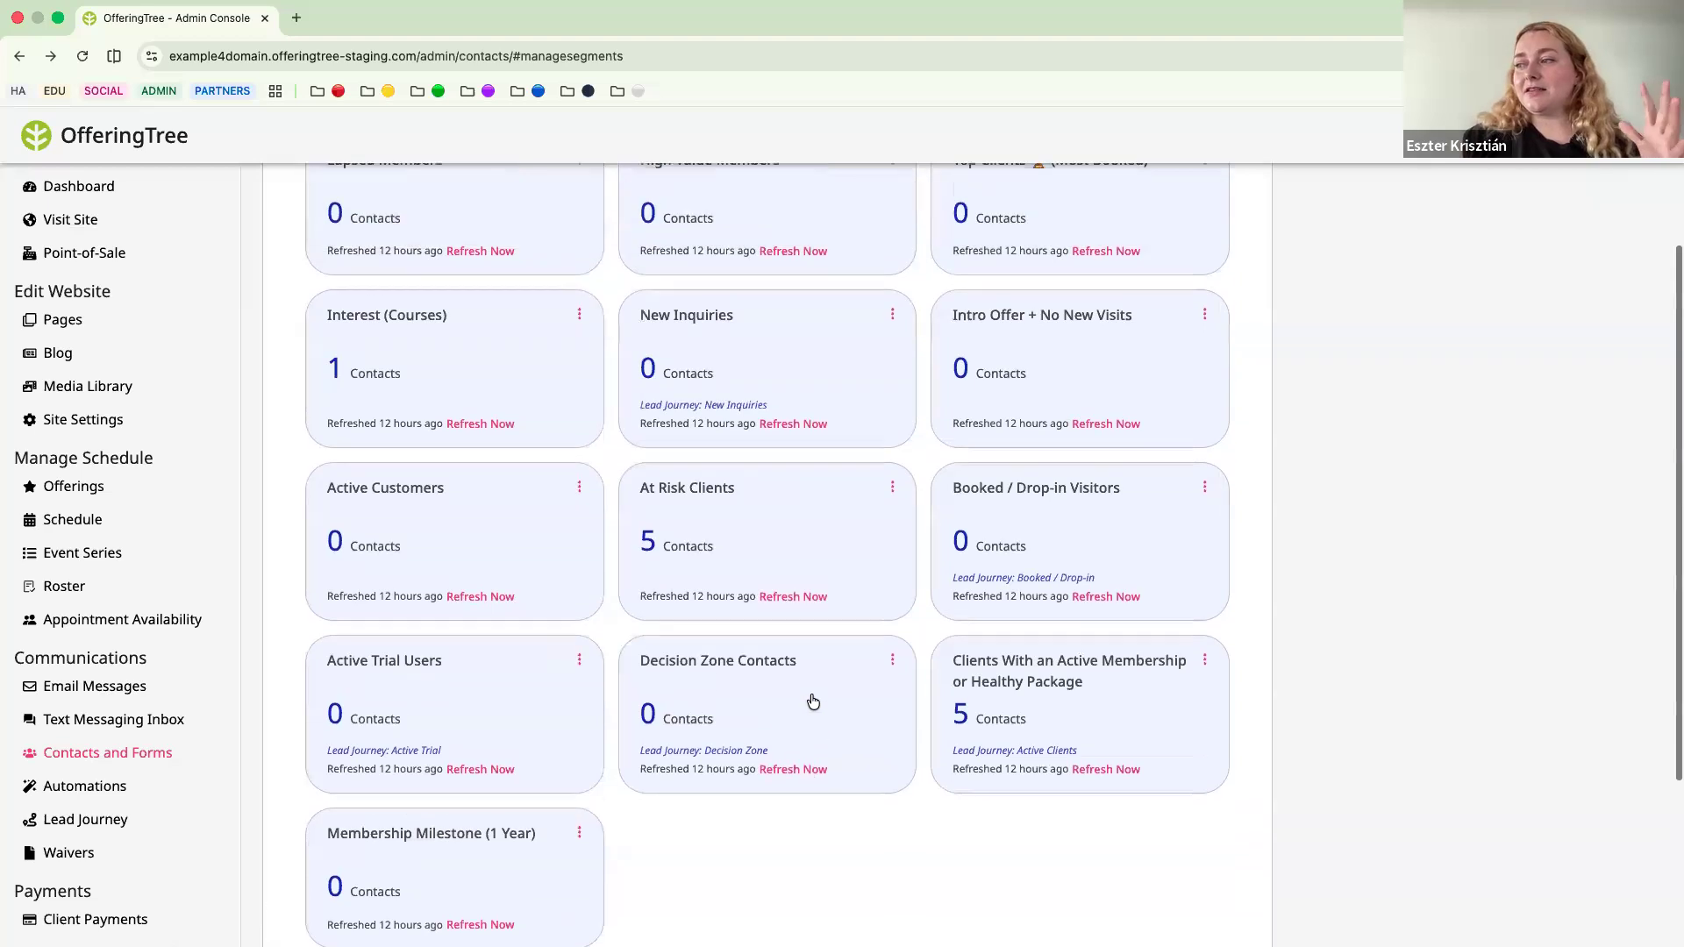
{"action": "scroll", "coordinate": [813, 699], "scroll_direction": "down", "scroll_amount": 5}
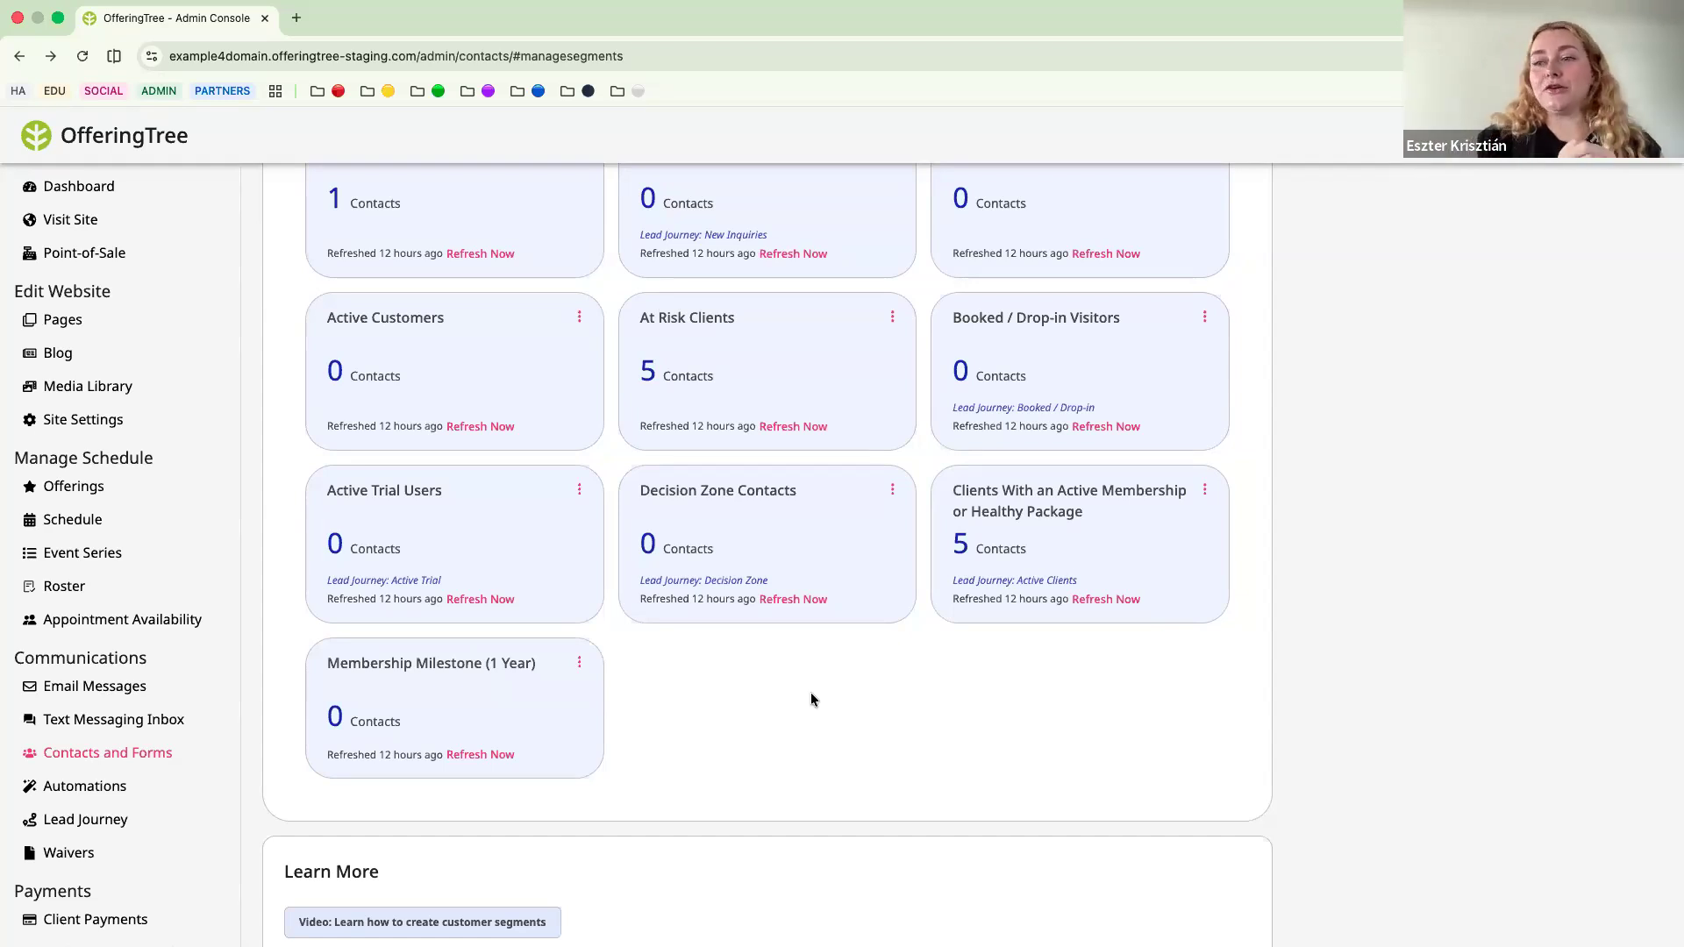
{"action": "scroll", "coordinate": [813, 699], "scroll_direction": "up", "scroll_amount": 3}
{"action": "scroll", "coordinate": [812, 699], "scroll_direction": "down", "scroll_amount": 2}
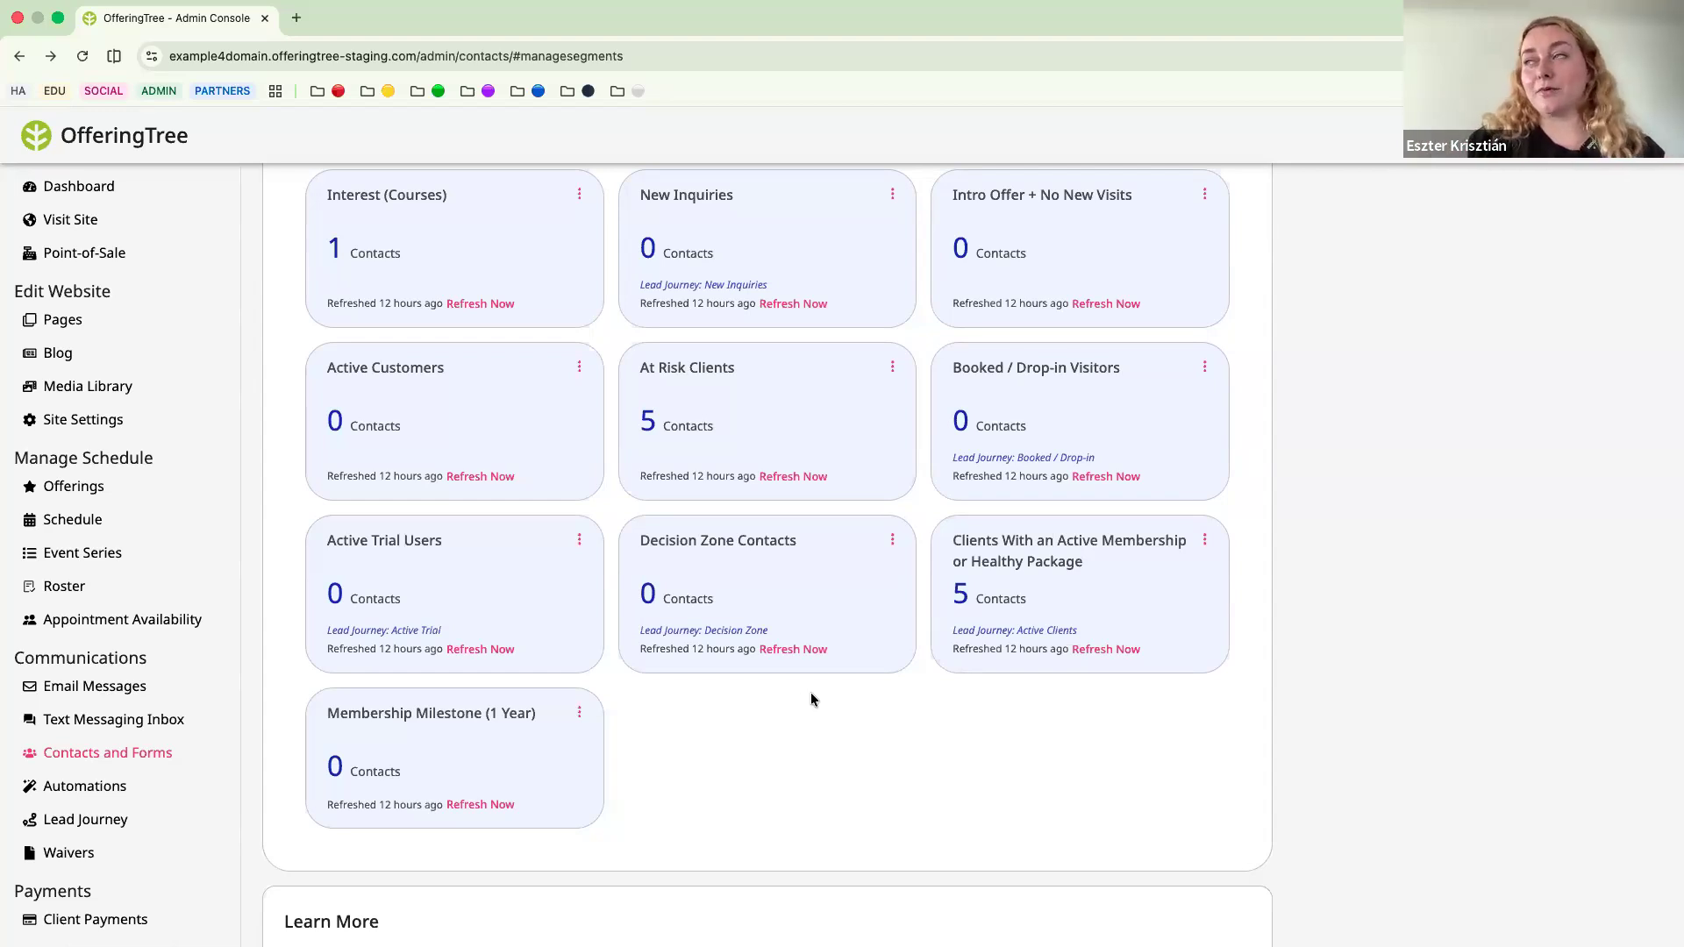
{"action": "scroll", "coordinate": [800, 624], "scroll_direction": "up", "scroll_amount": 3}
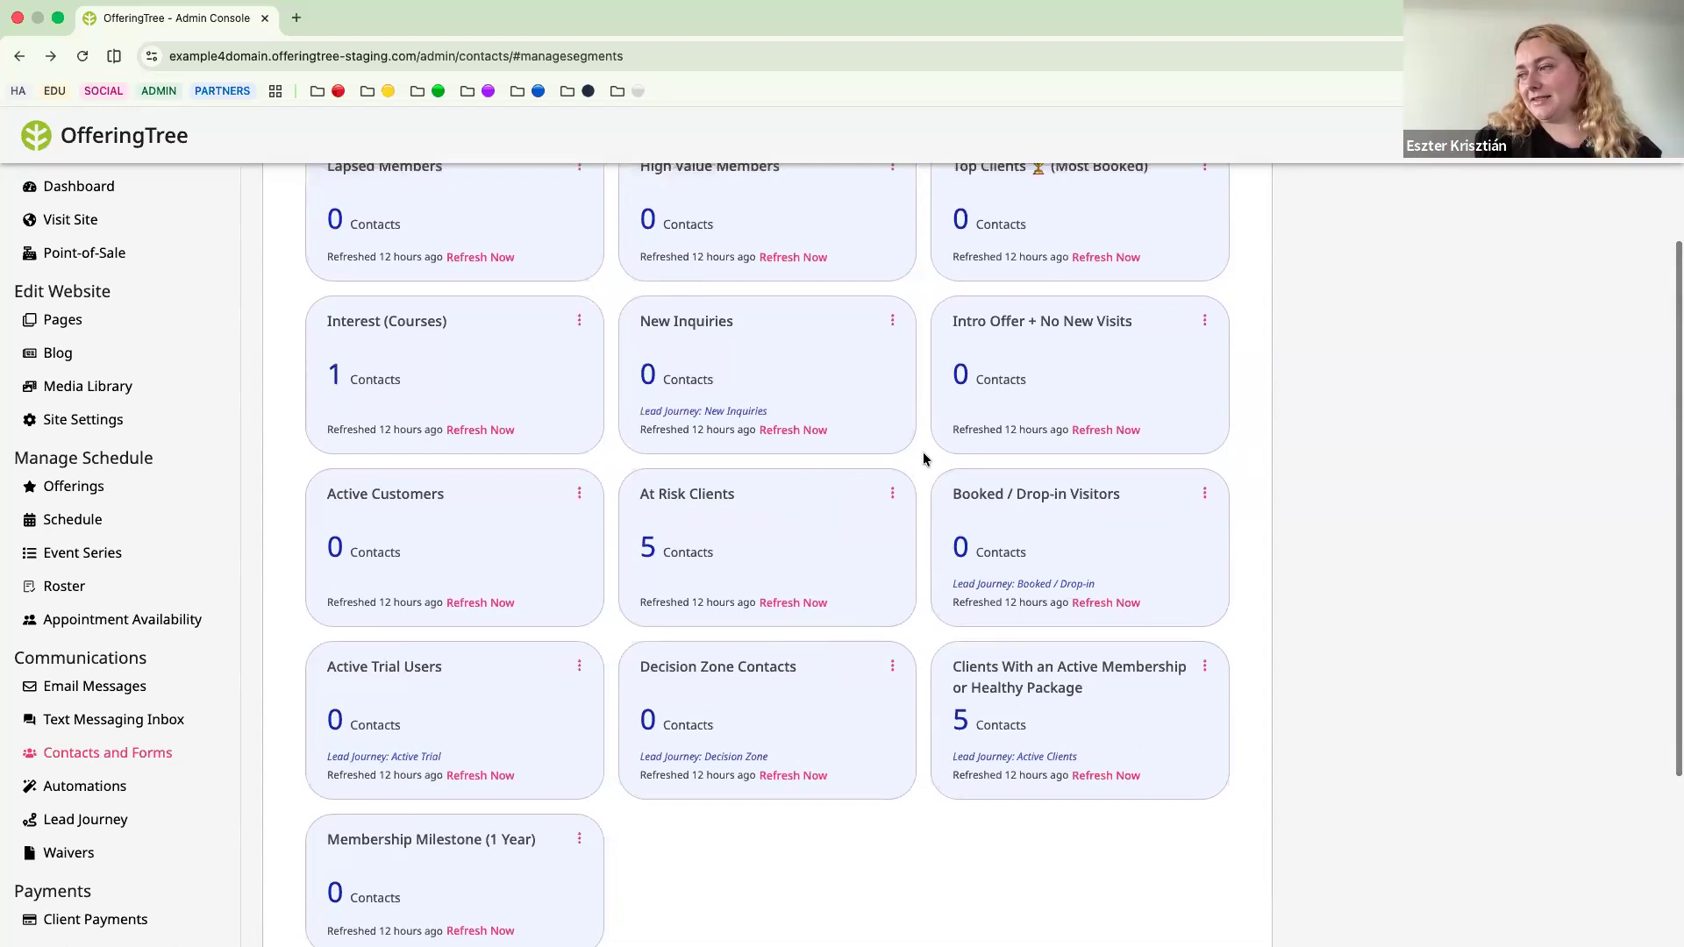
{"action": "scroll", "coordinate": [923, 453], "scroll_direction": "up", "scroll_amount": 2}
{"action": "scroll", "coordinate": [922, 452], "scroll_direction": "down", "scroll_amount": 1}
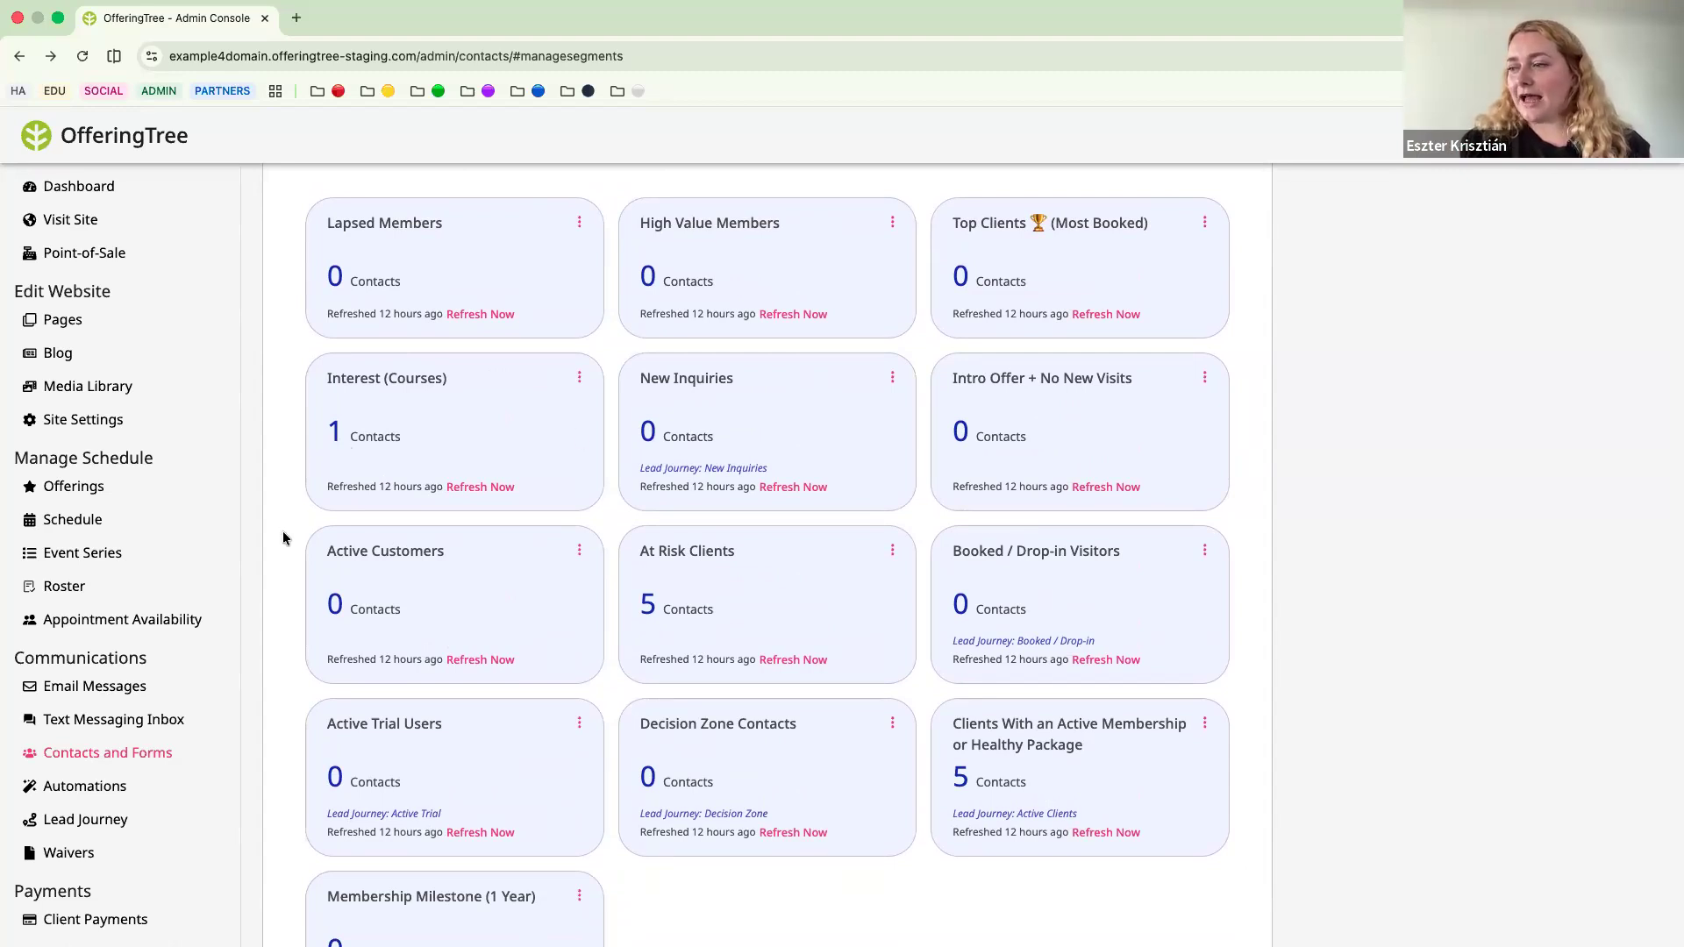
{"action": "scroll", "coordinate": [283, 537], "scroll_direction": "down", "scroll_amount": 1}
{"action": "scroll", "coordinate": [283, 537], "scroll_direction": "up", "scroll_amount": 4}
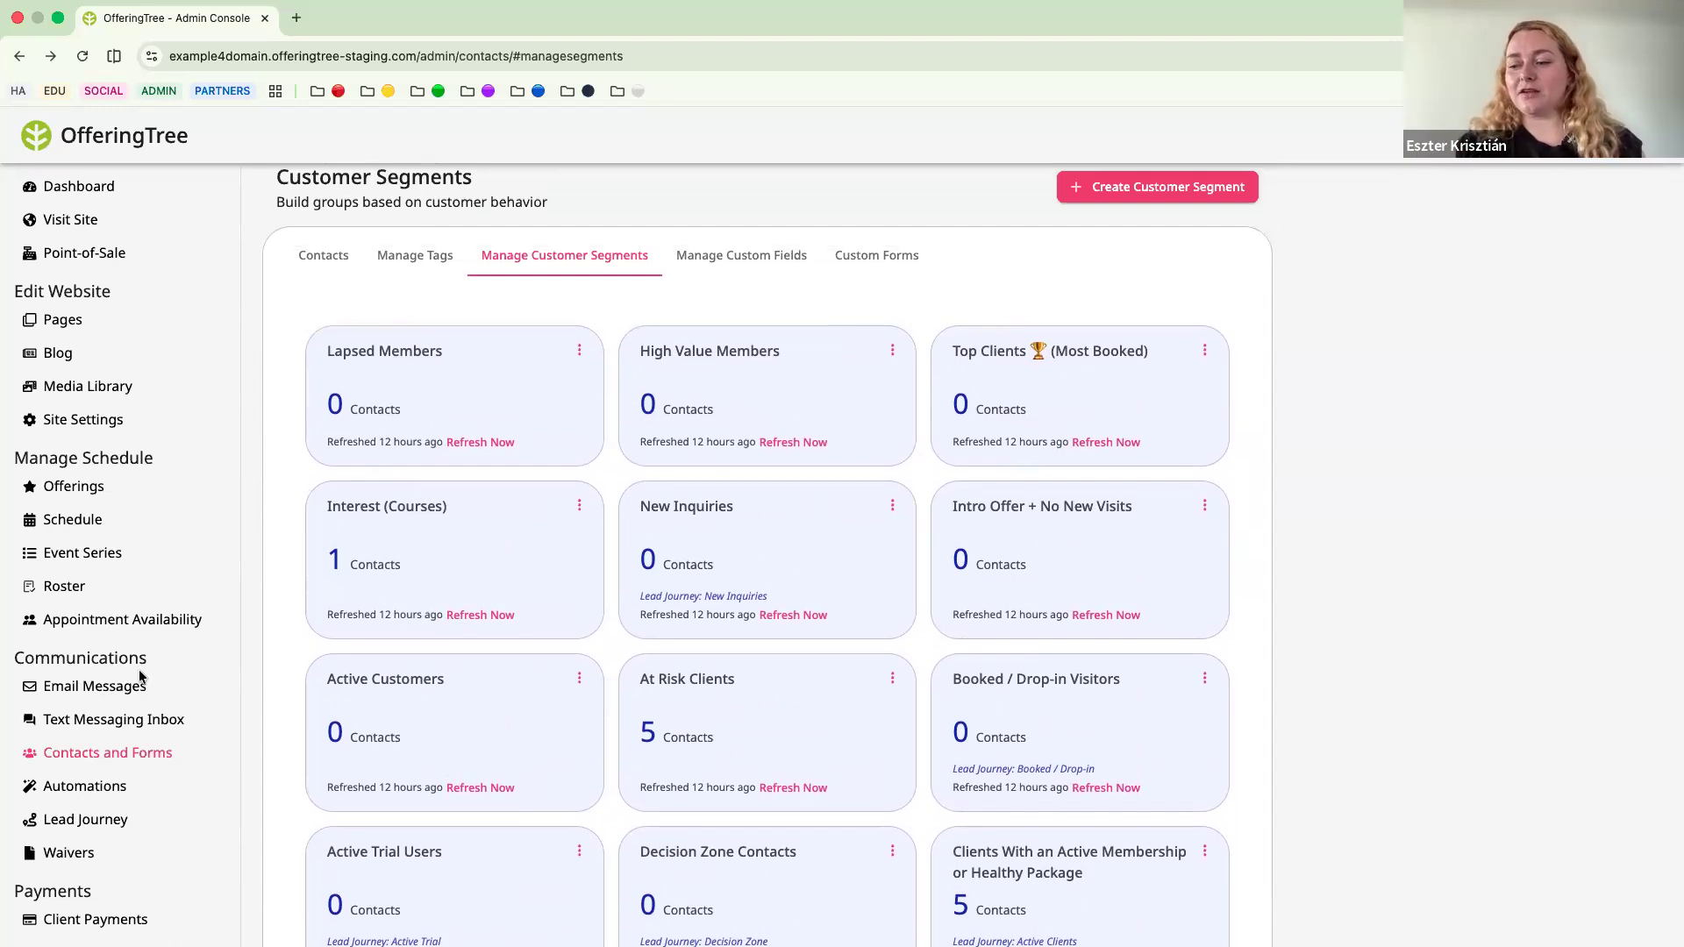
Create an automation from the Blank Automation template and review the available client triggers without adding one.
{"action": "scroll", "coordinate": [123, 702], "scroll_direction": "down", "scroll_amount": 2}
{"action": "left_click", "coordinate": [85, 713]}
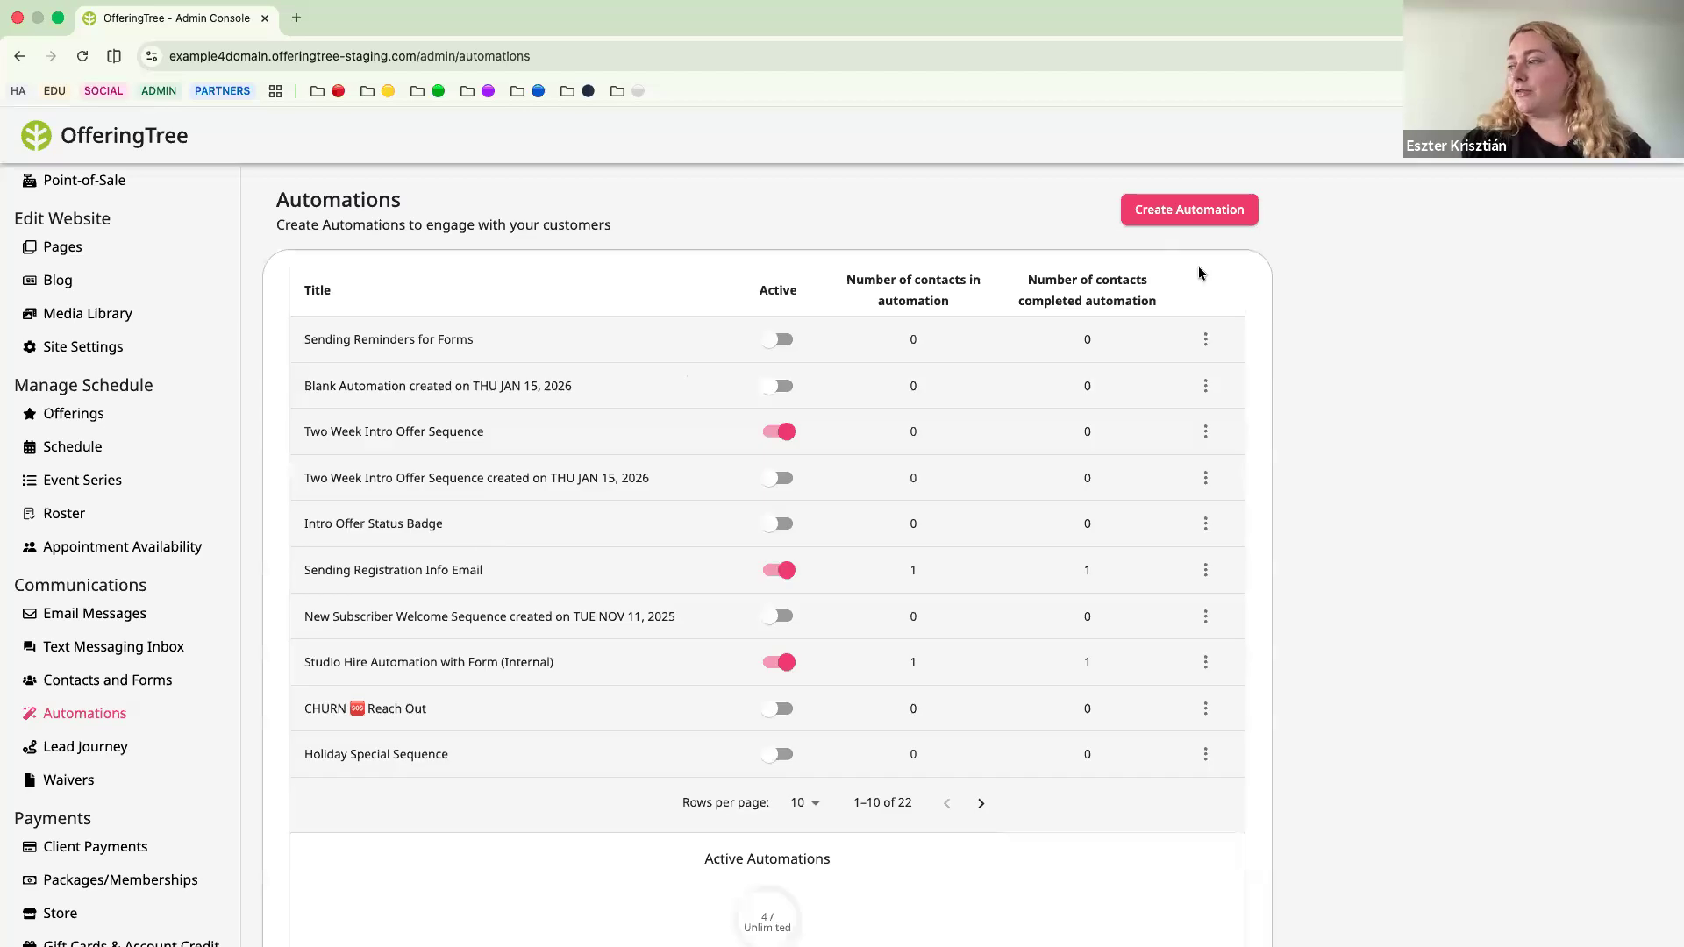
{"action": "left_click", "coordinate": [1206, 214]}
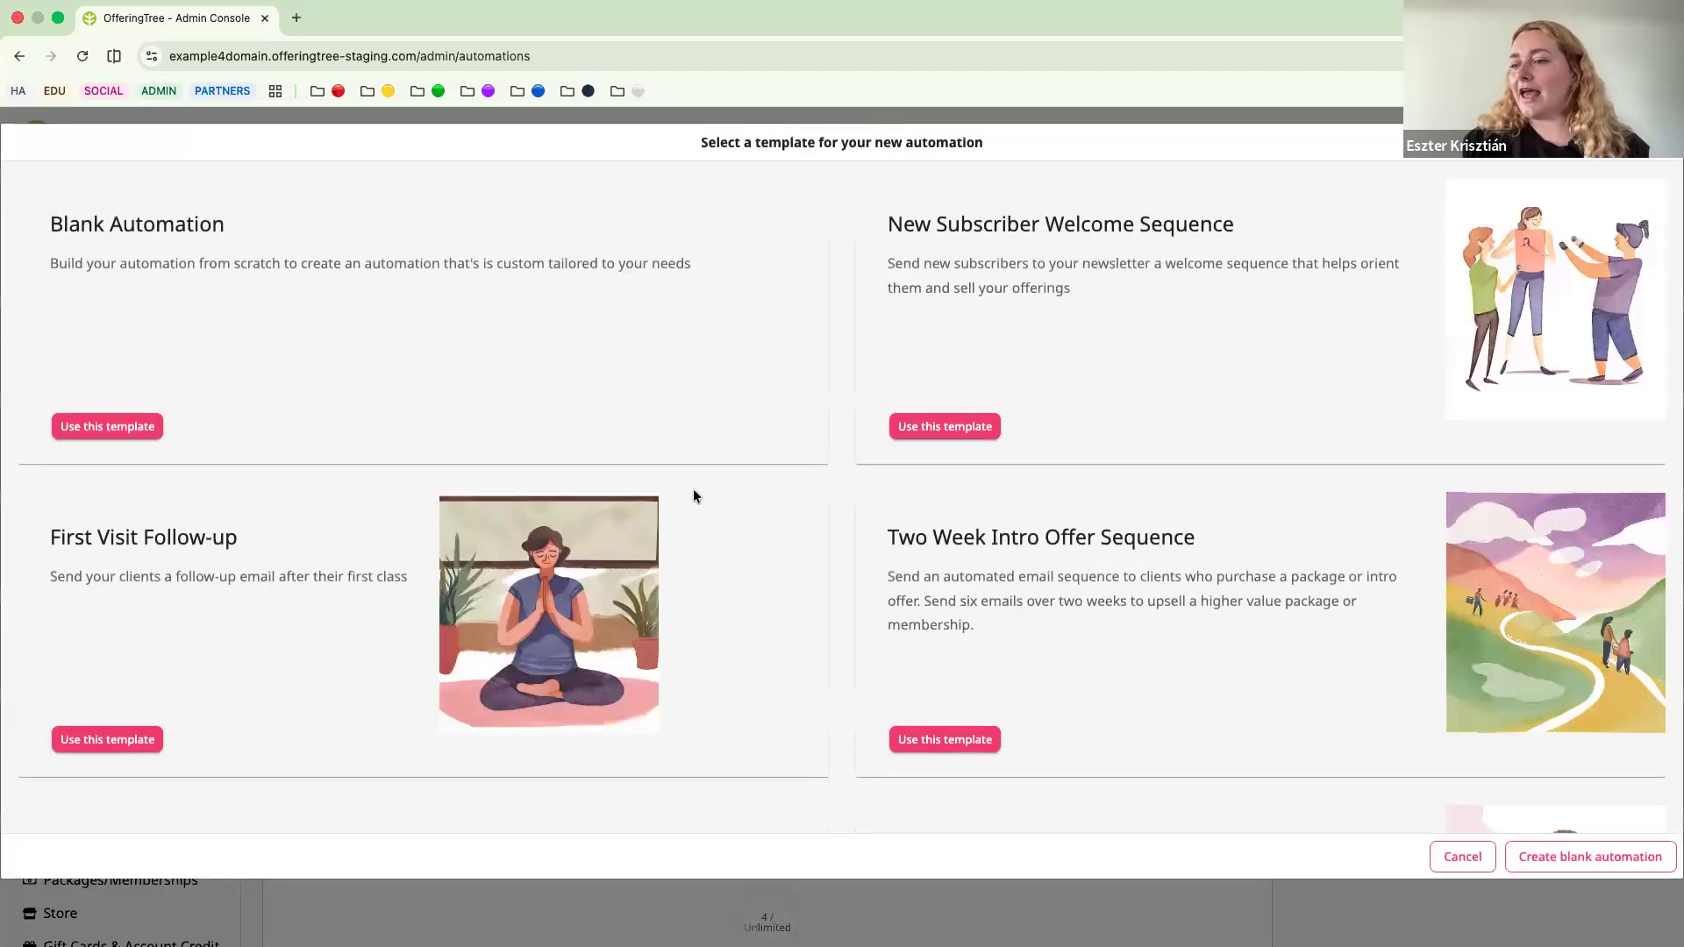
{"action": "left_click", "coordinate": [102, 427]}
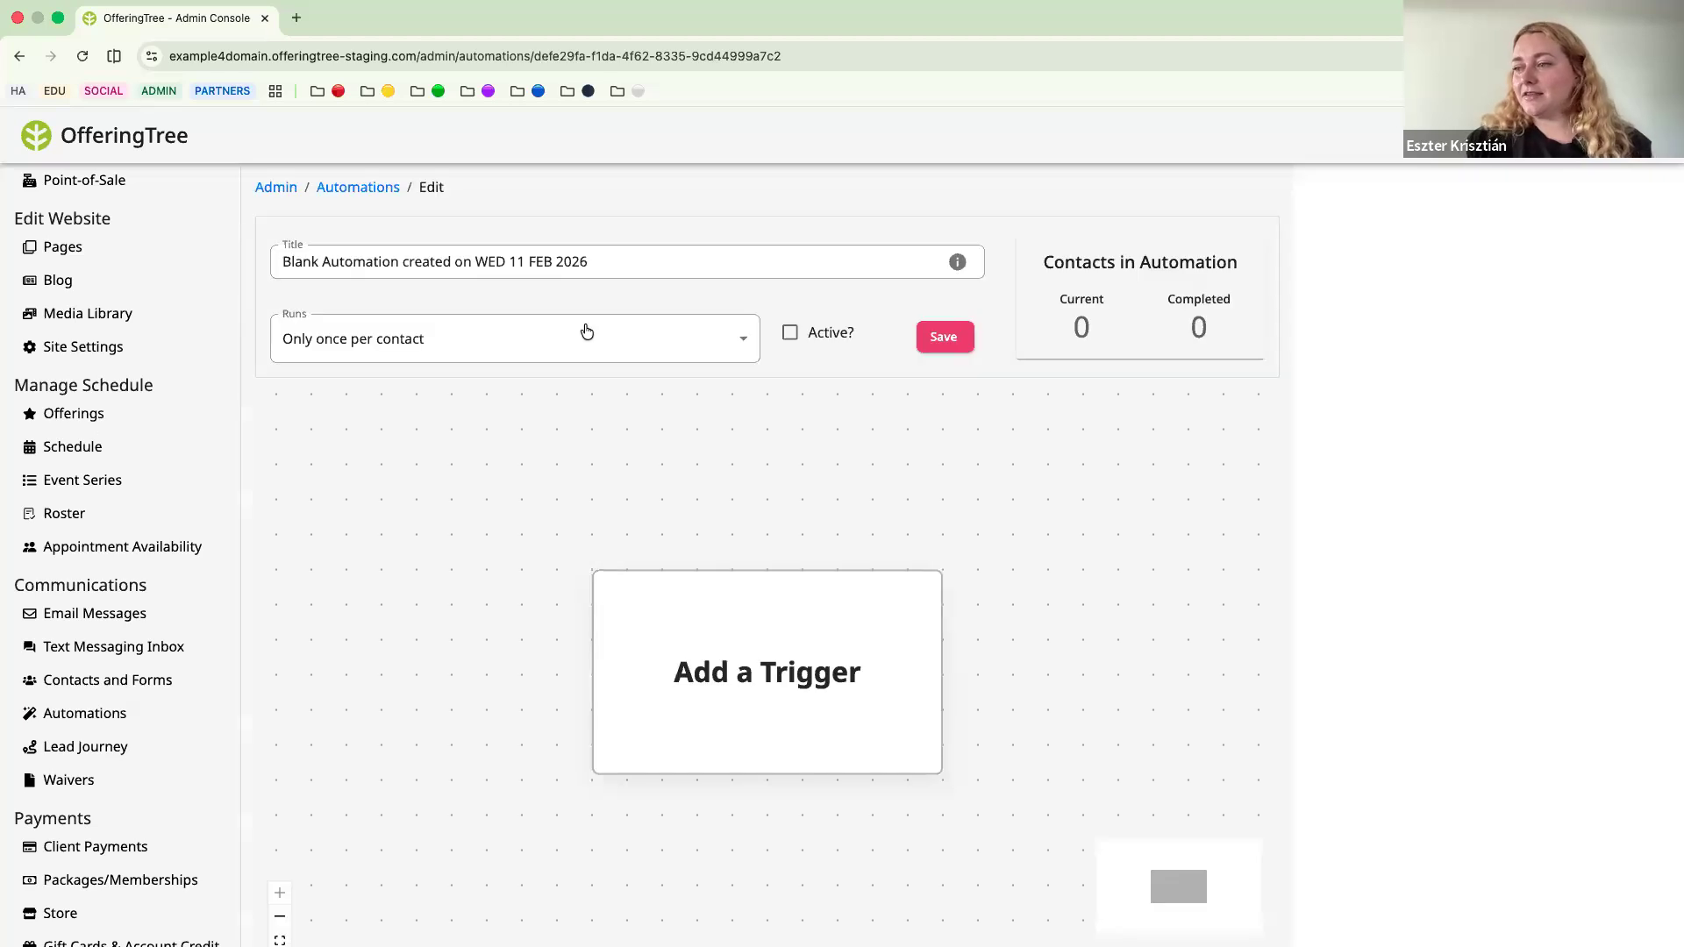
{"action": "left_click", "coordinate": [733, 714]}
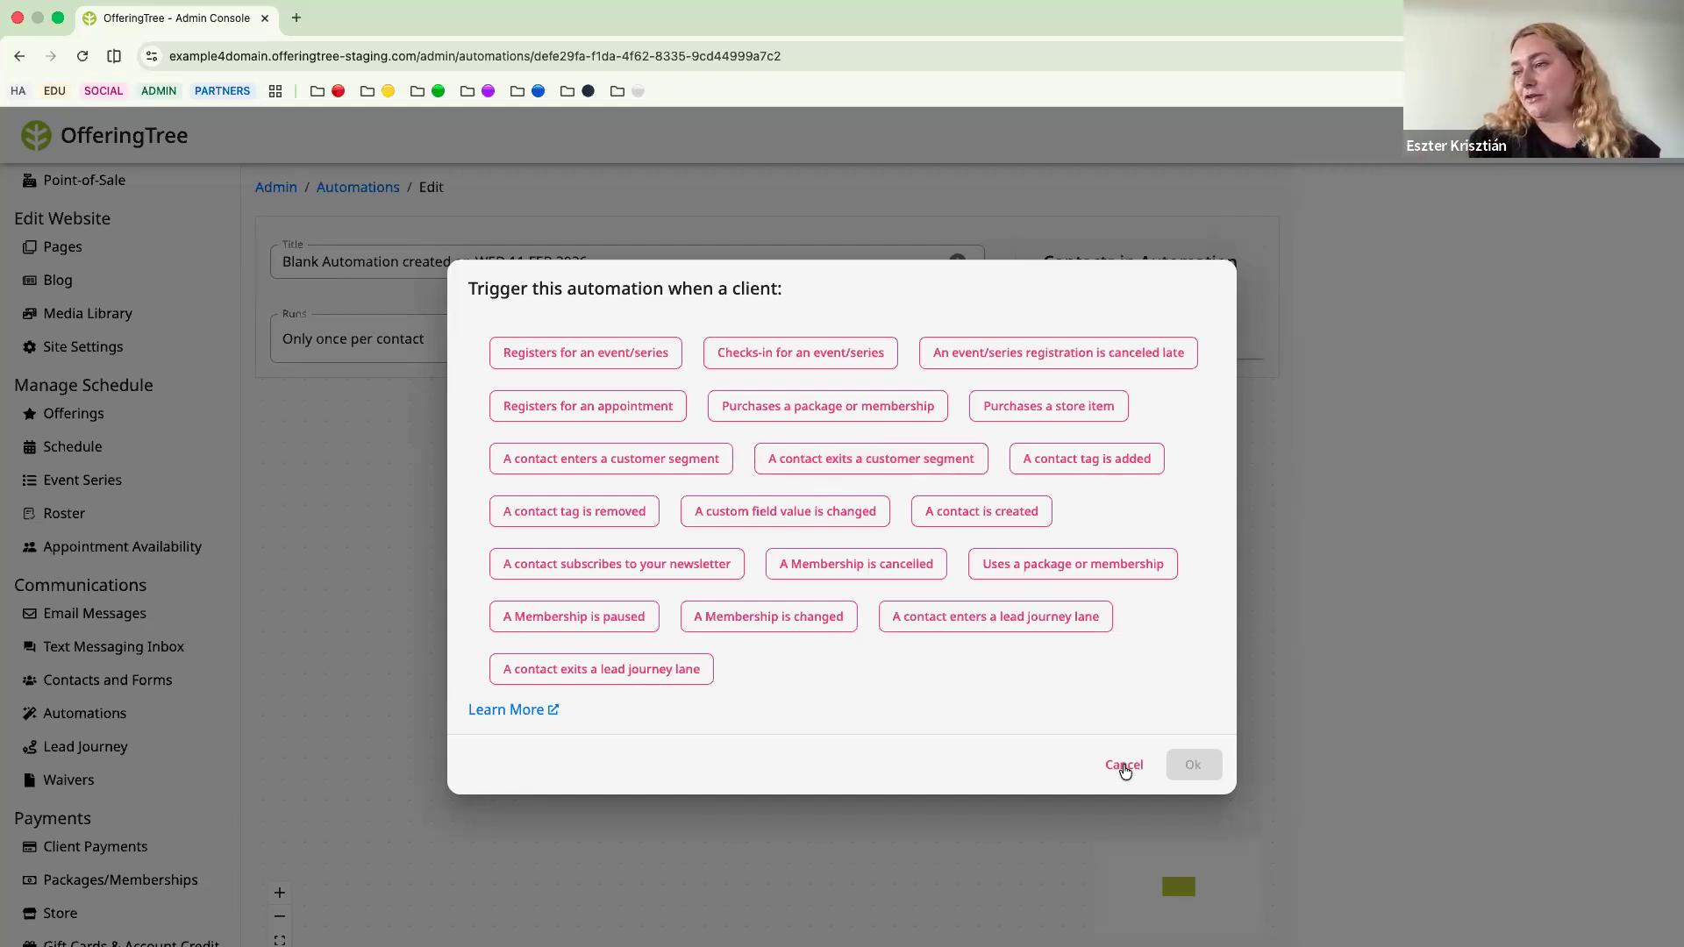
{"action": "left_click", "coordinate": [1124, 766]}
Open the Wednesday, Feb. 11, 14:30 Hot 26 class from the schedule for editing and go to its registration settings.
{"action": "scroll", "coordinate": [135, 493], "scroll_direction": "up", "scroll_amount": 2}
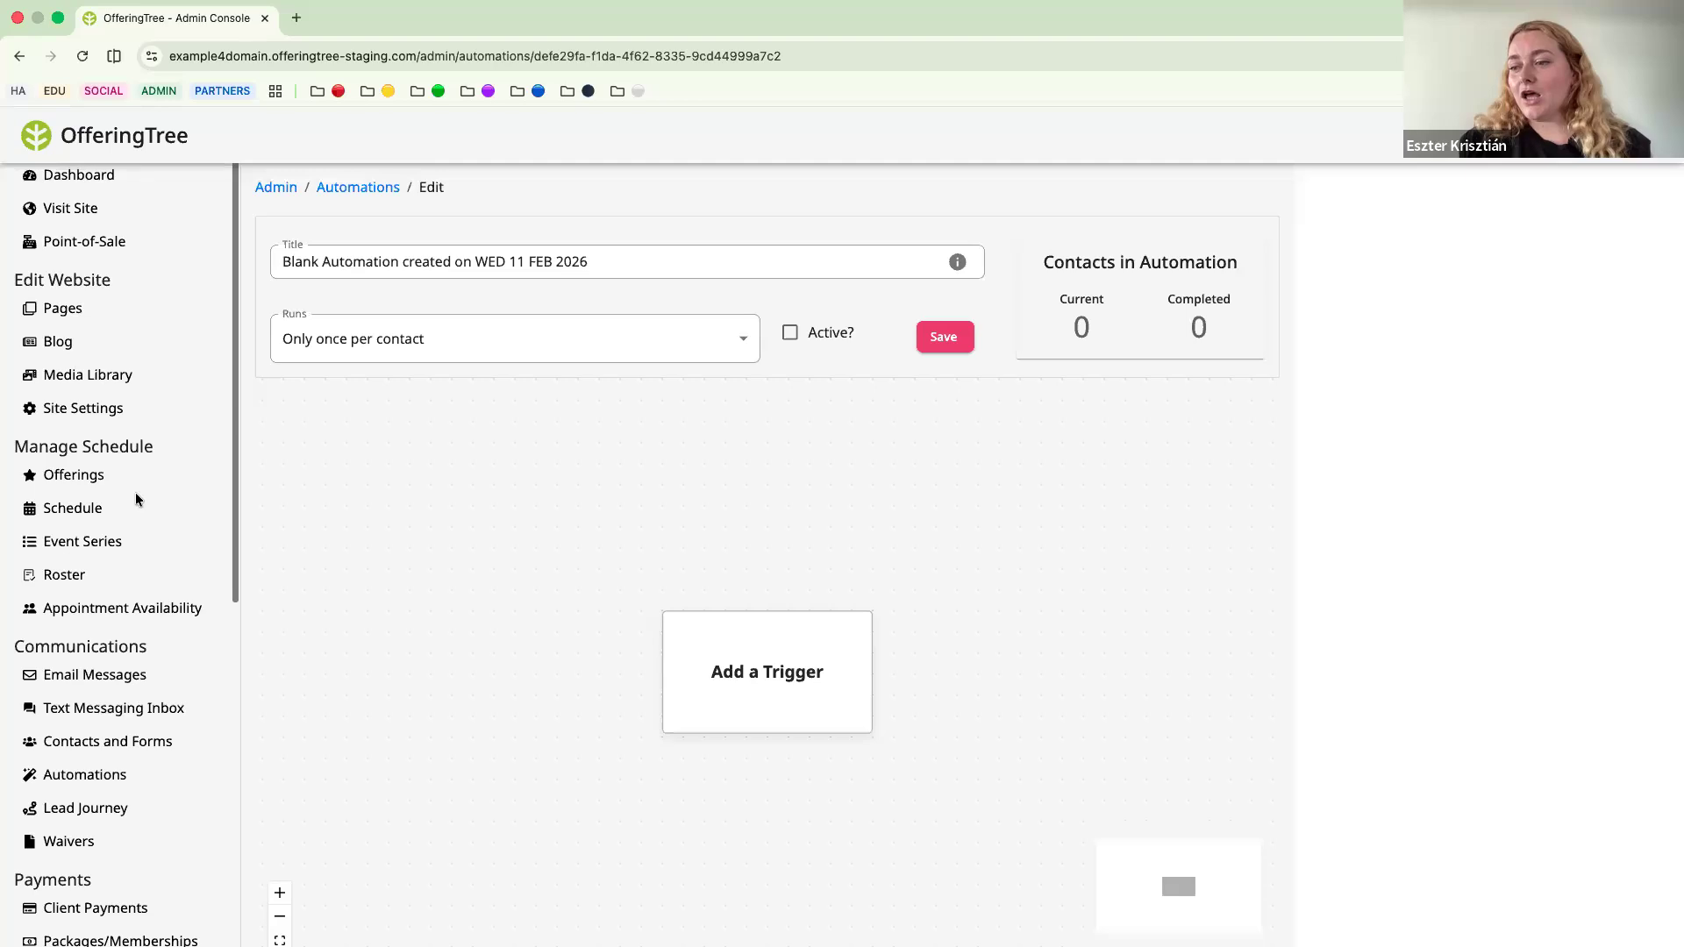
{"action": "left_click", "coordinate": [53, 508]}
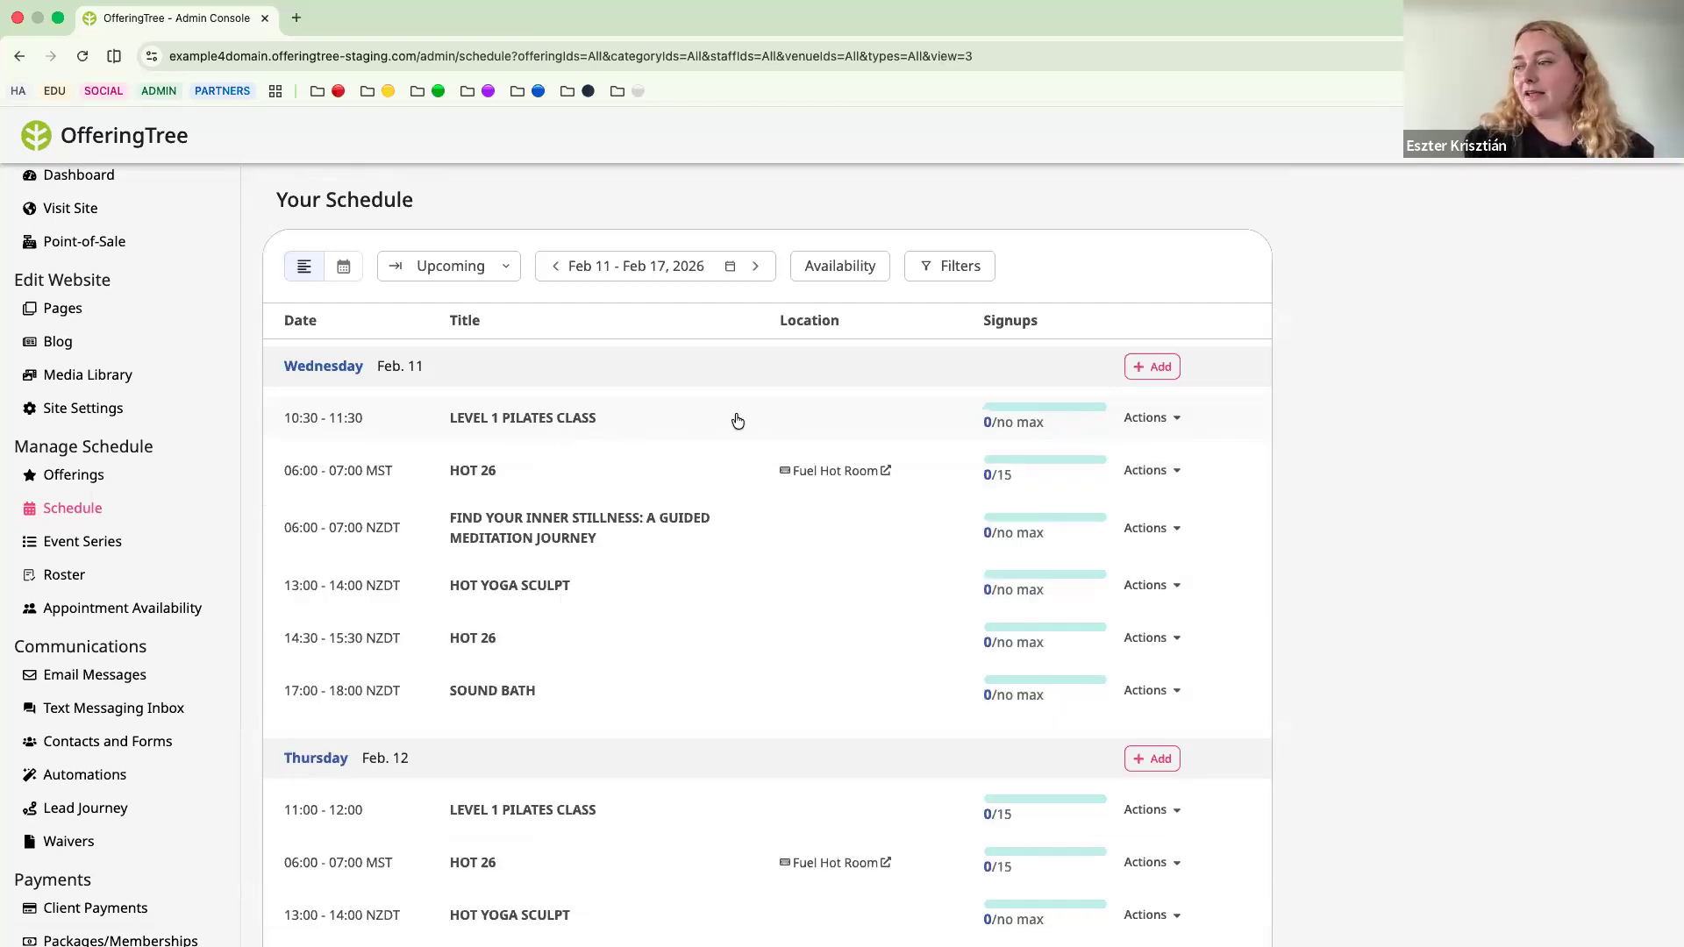
{"action": "left_click", "coordinate": [1149, 585]}
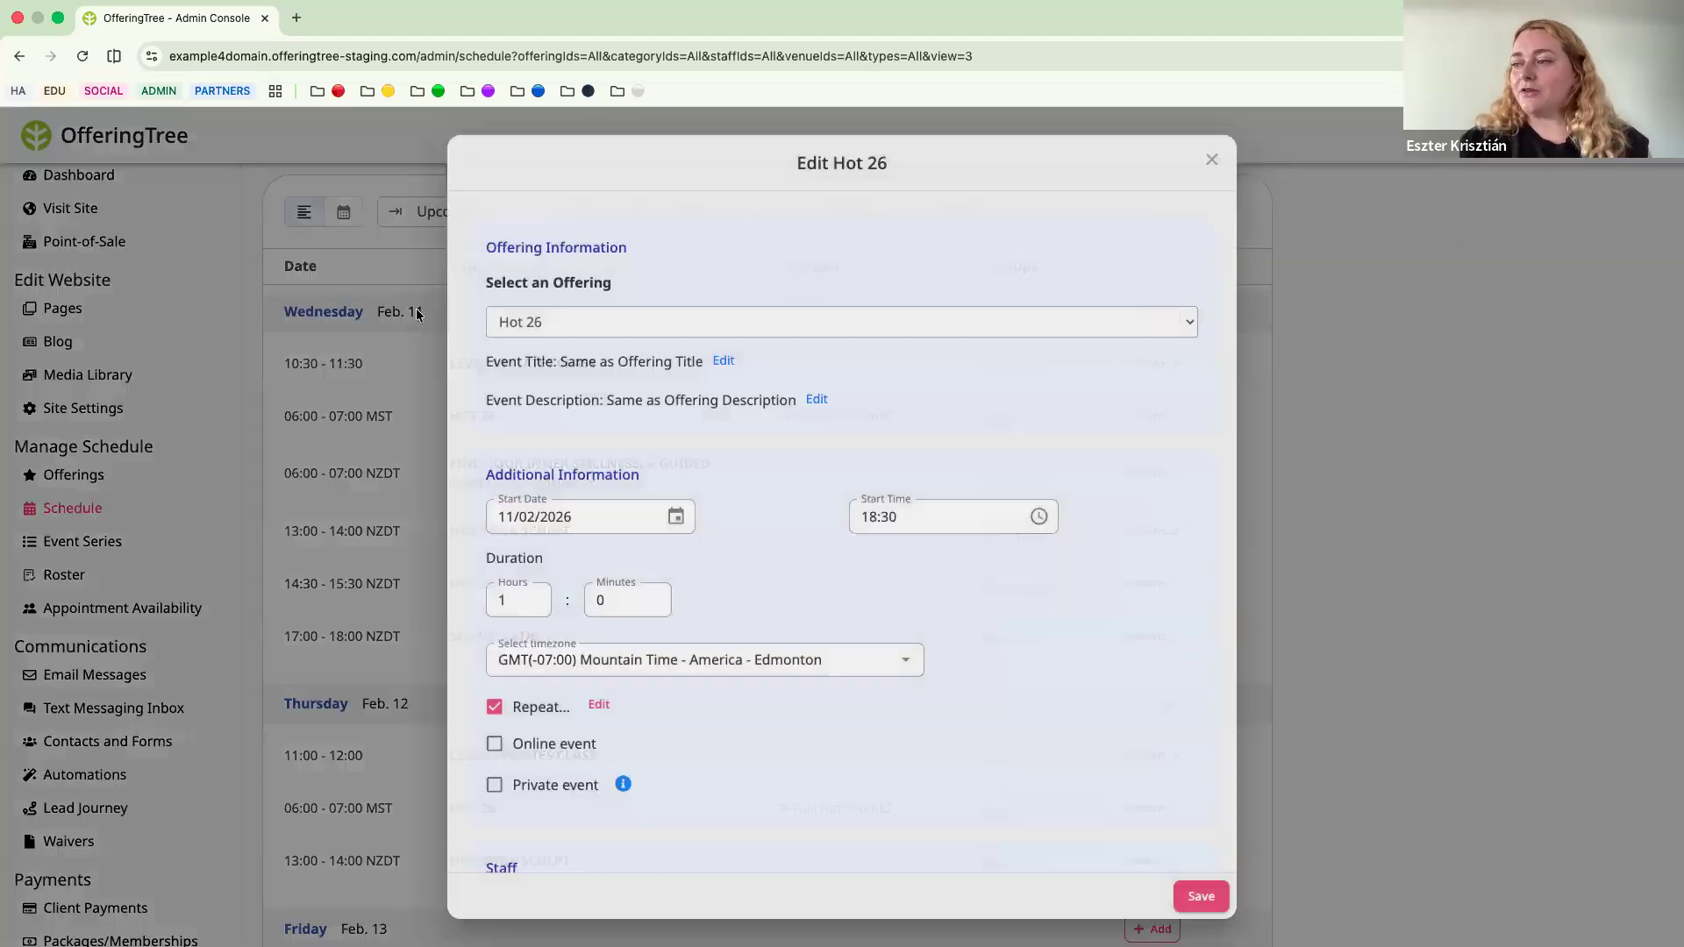
{"action": "scroll", "coordinate": [602, 460], "scroll_direction": "down", "scroll_amount": 3}
{"action": "scroll", "coordinate": [602, 460], "scroll_direction": "down", "scroll_amount": 8}
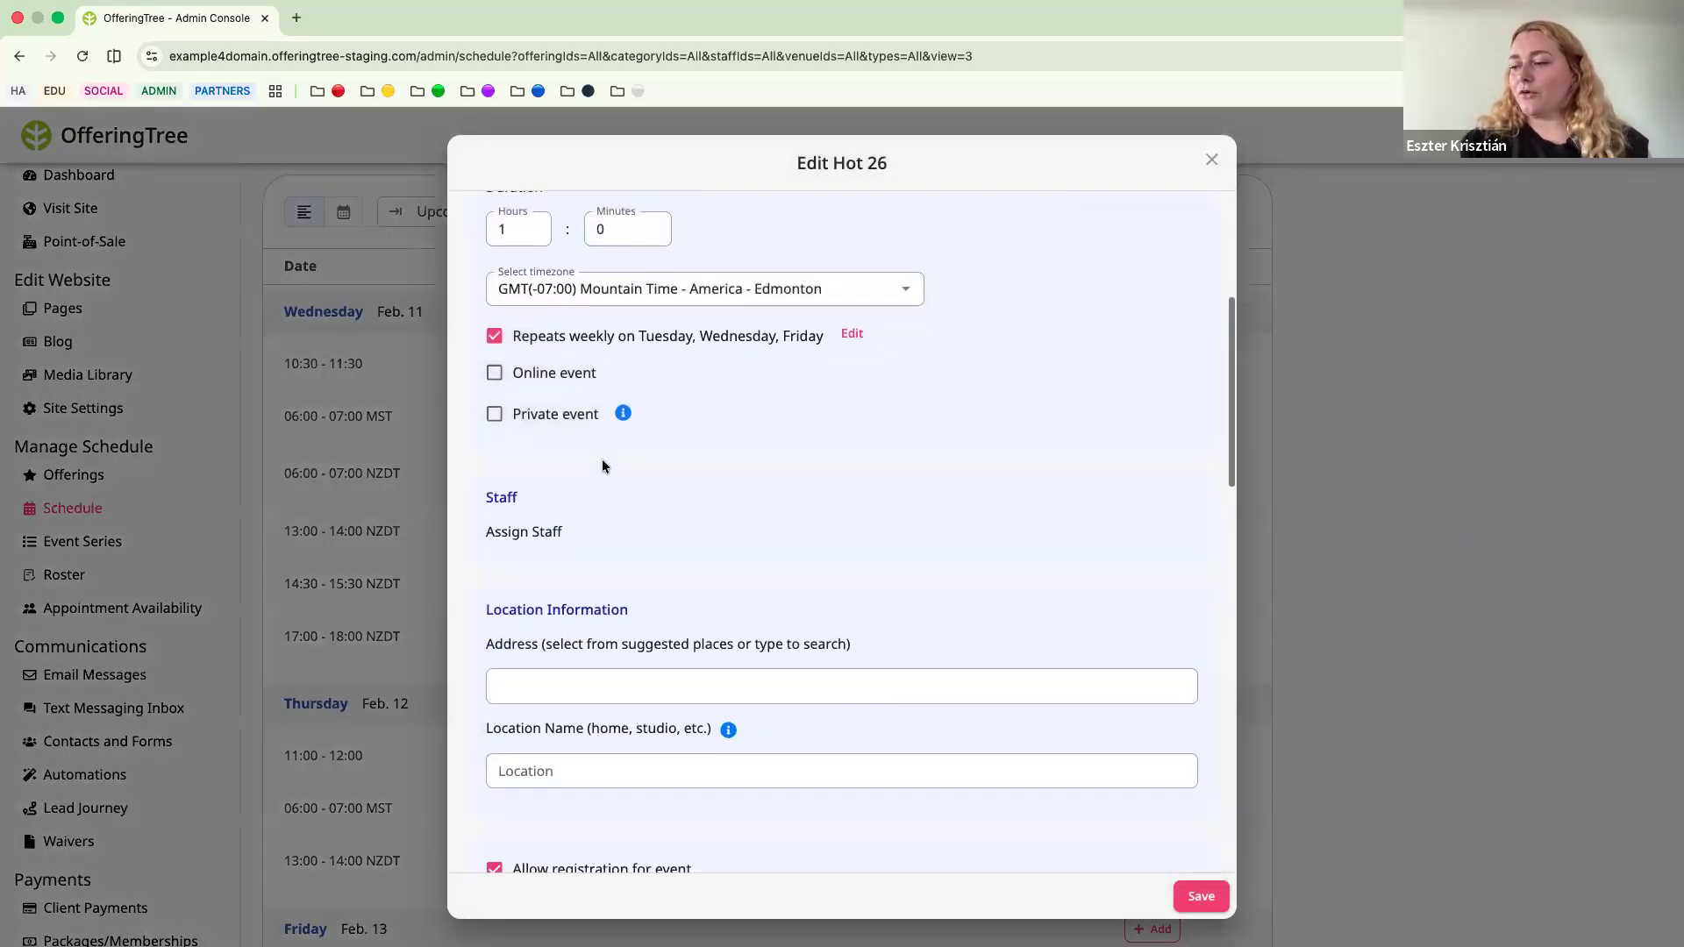
{"action": "scroll", "coordinate": [602, 459], "scroll_direction": "down", "scroll_amount": 3}
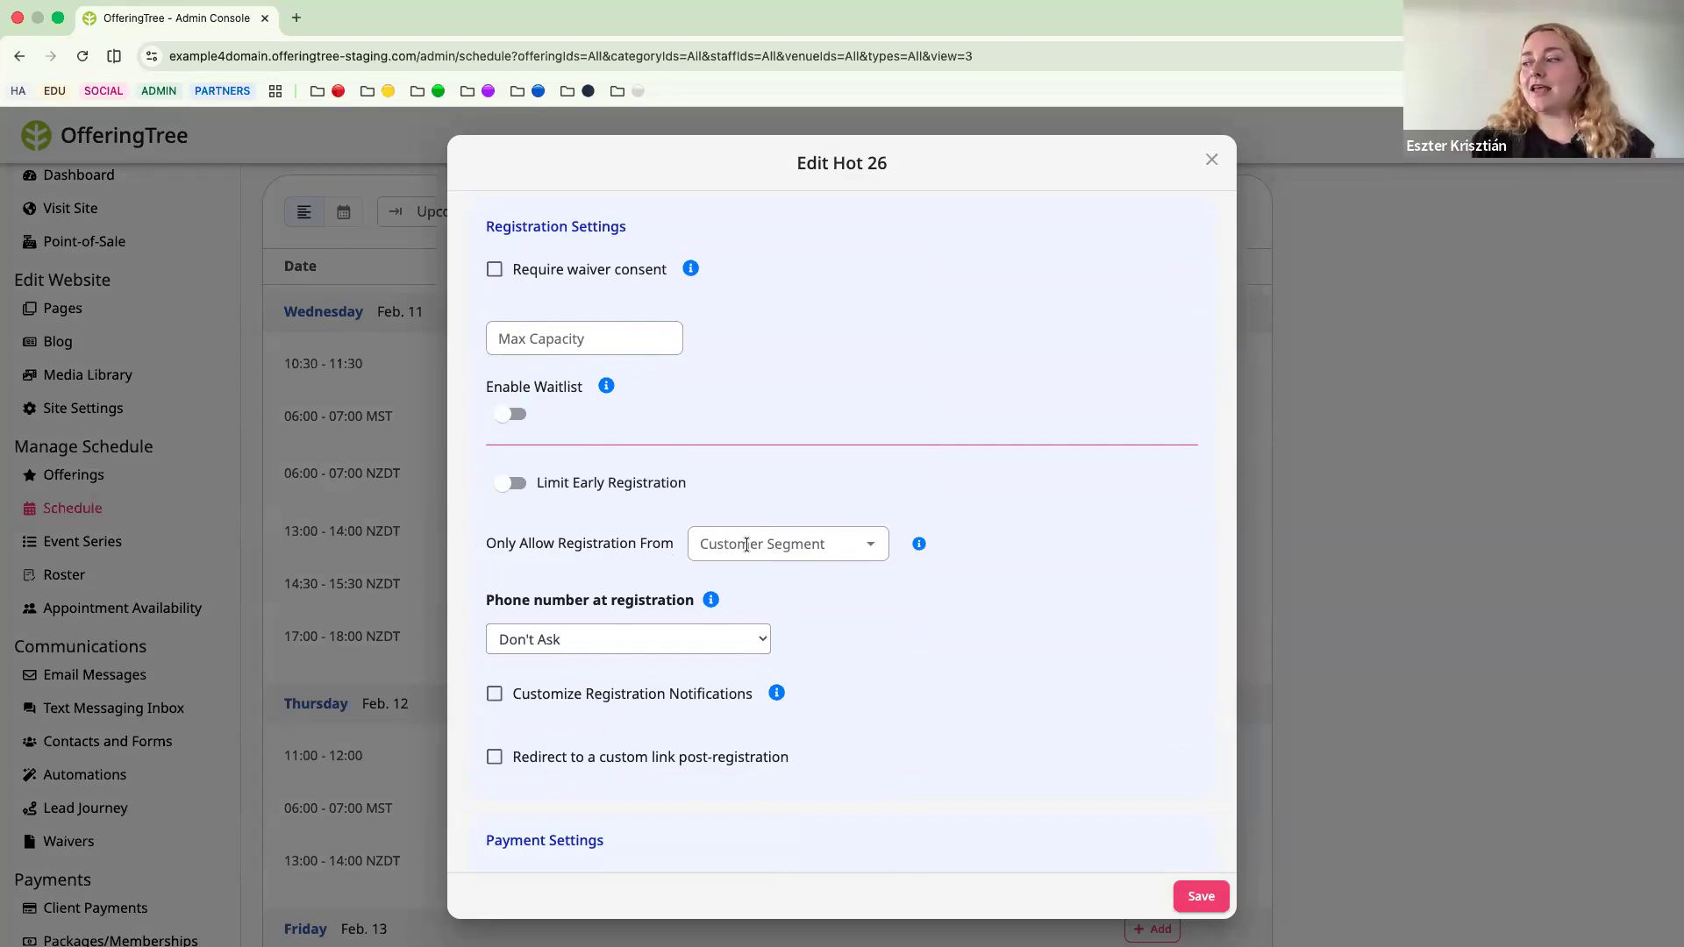
Try restricting registration for the Hot 26 class to the New Inquiries customer segment, and discard the changes.
{"action": "left_click", "coordinate": [814, 543]}
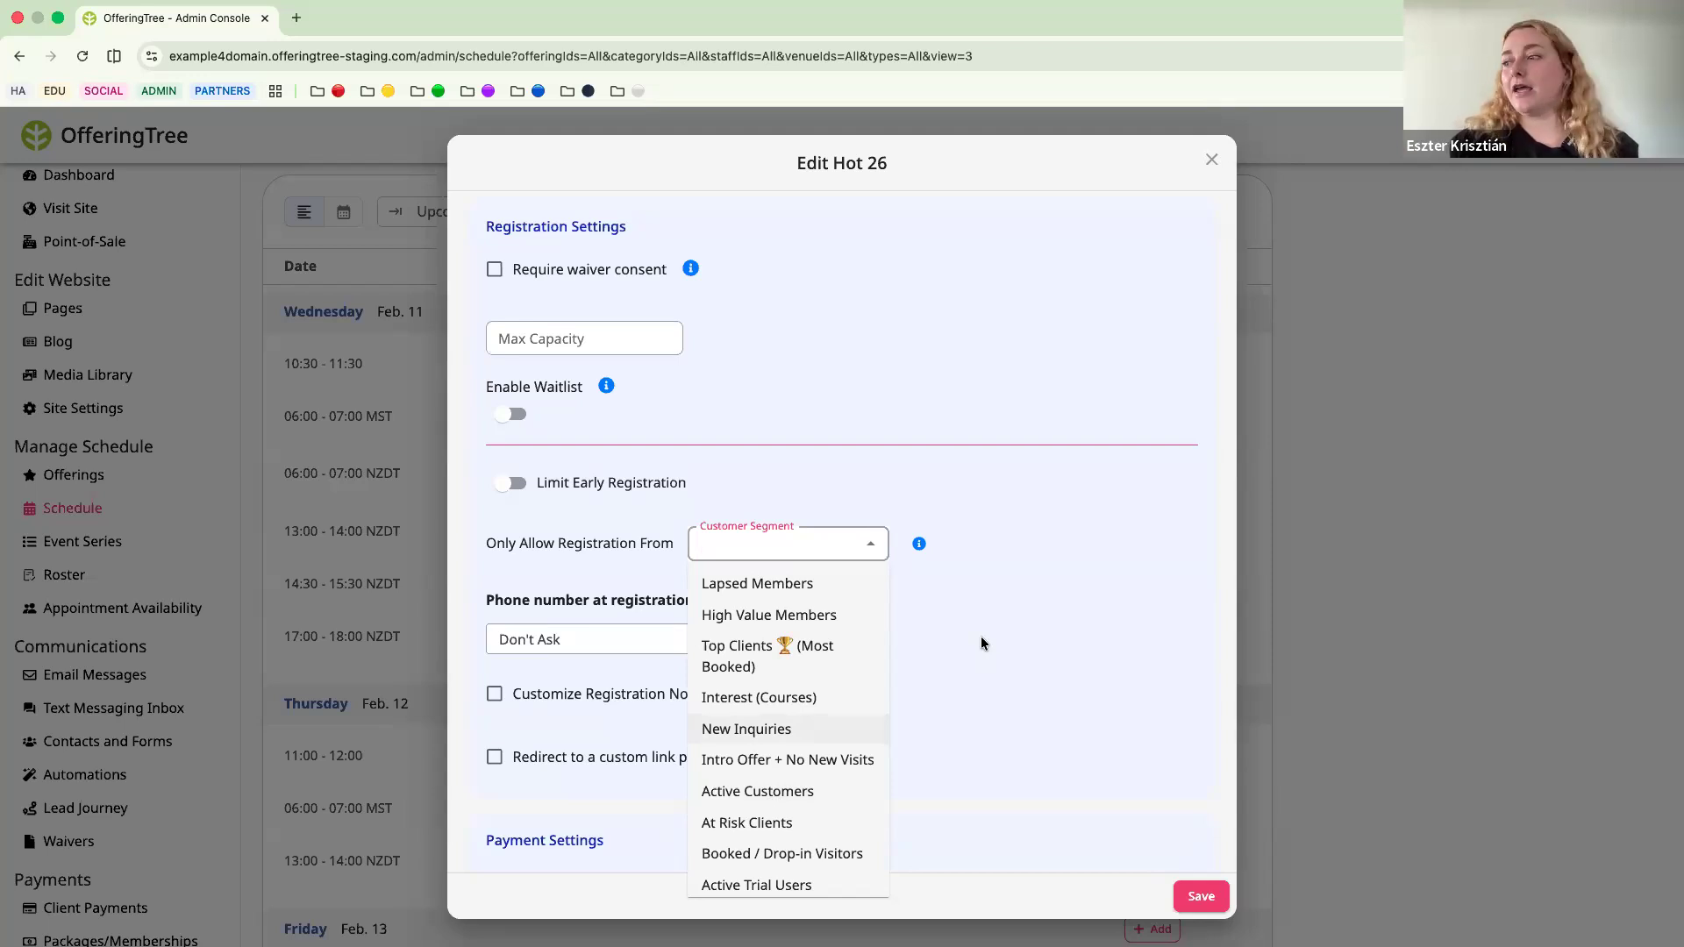
{"action": "key", "text": "Return"}
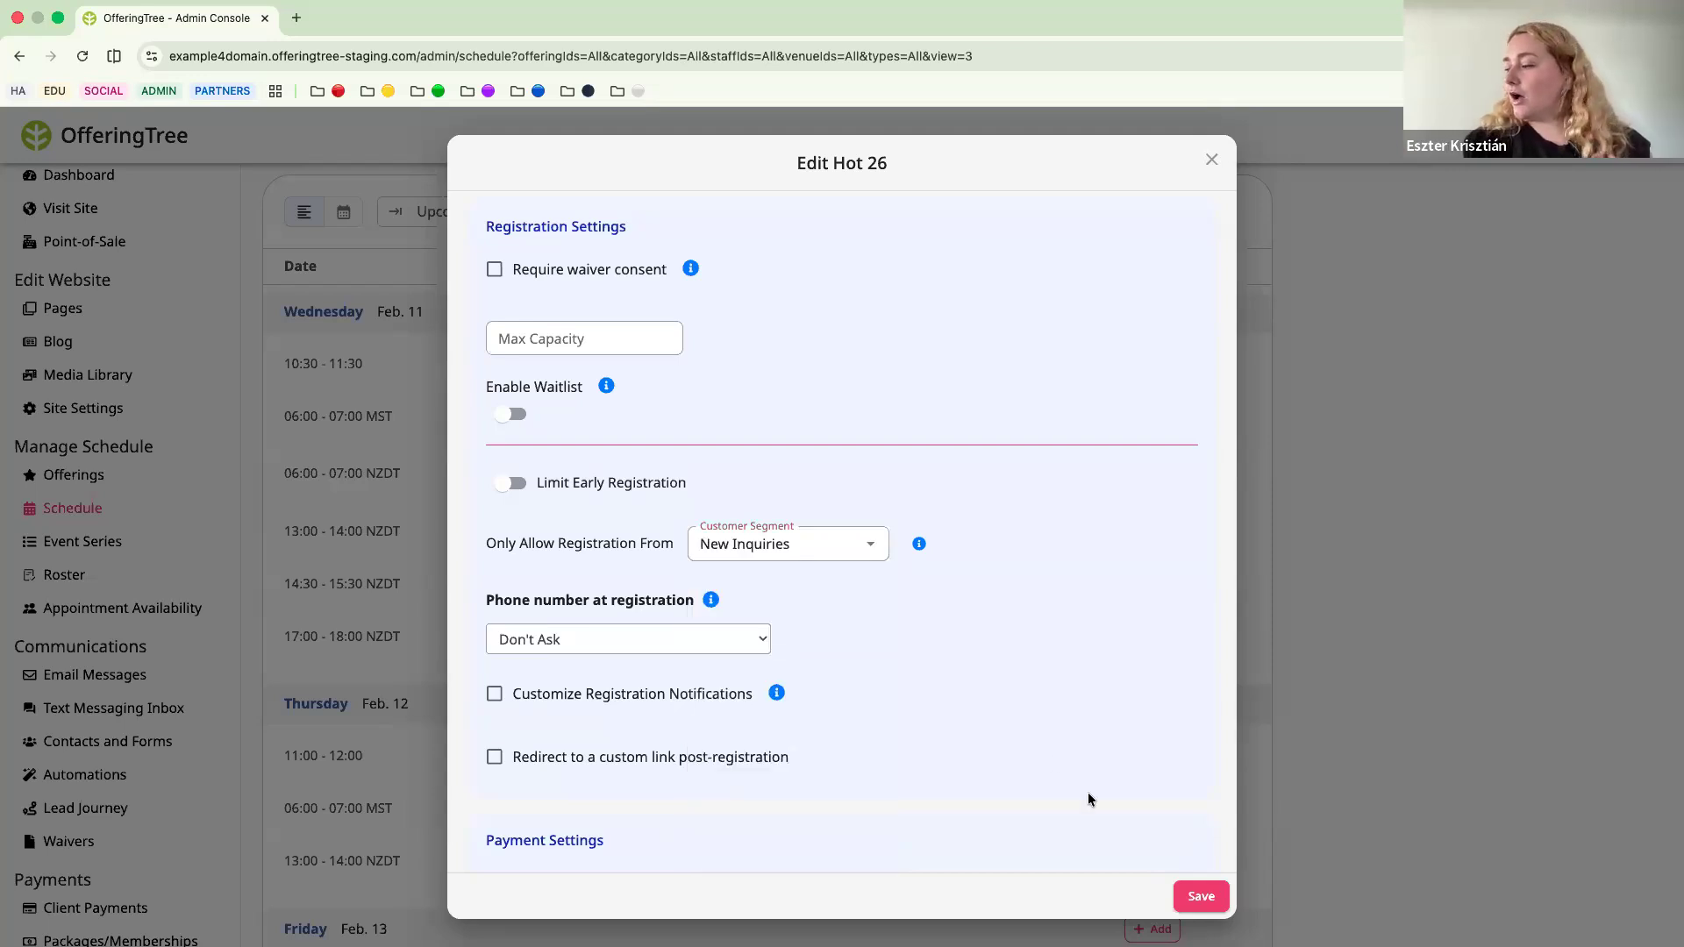
{"action": "left_click", "coordinate": [1211, 159]}
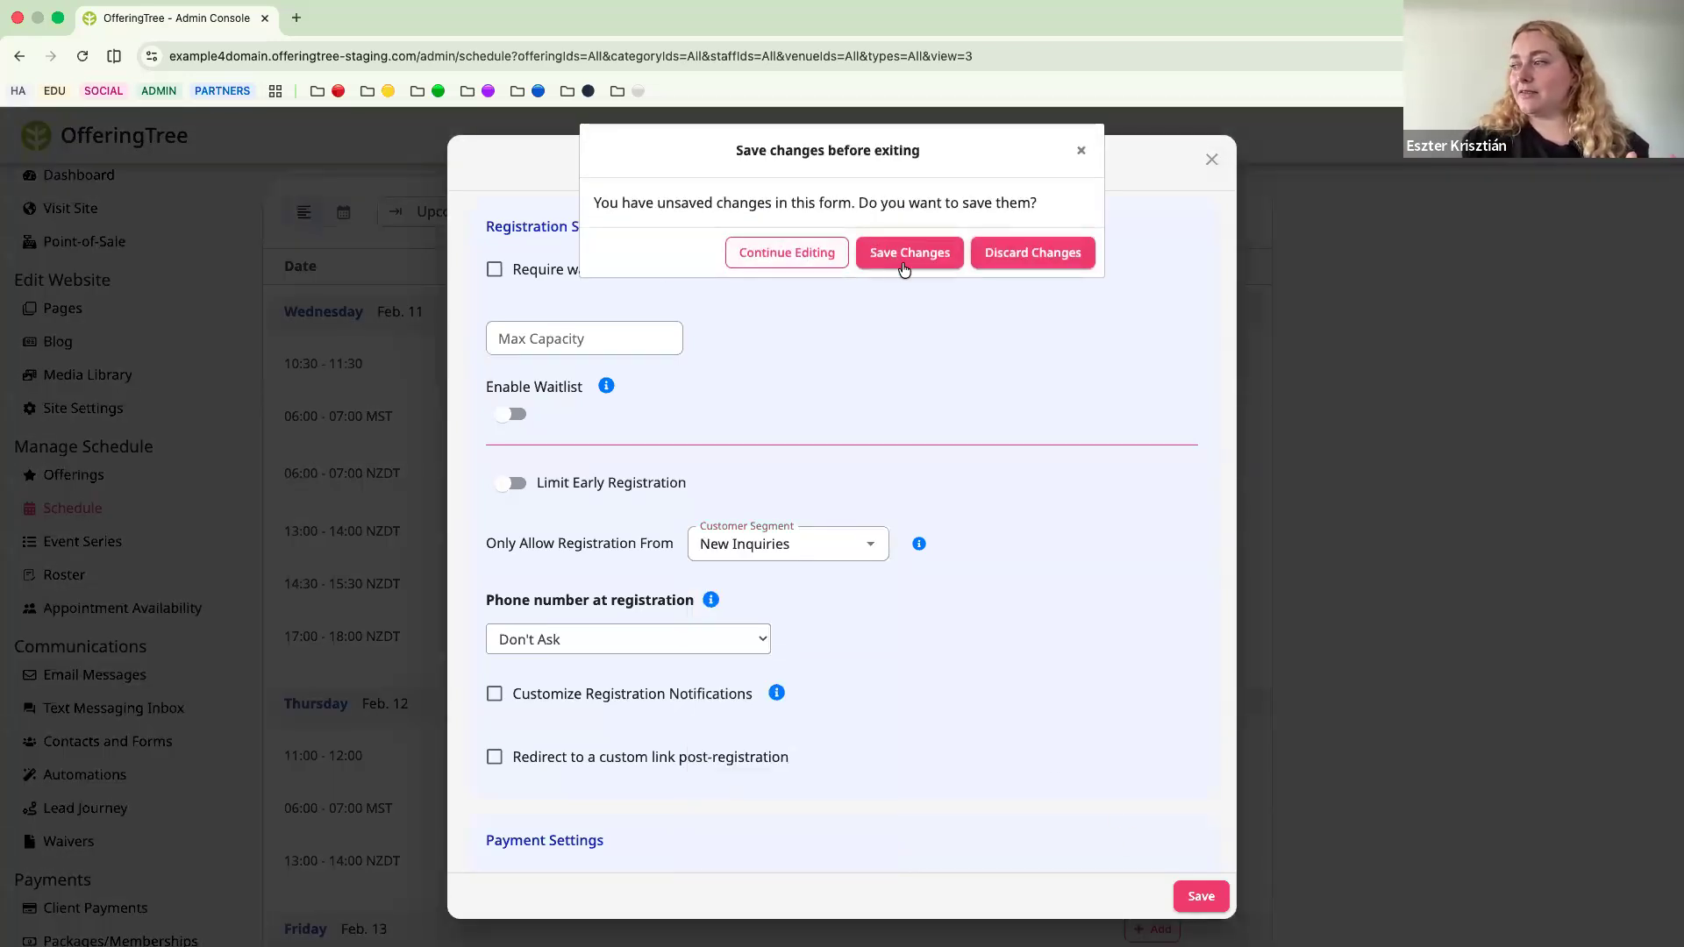
{"action": "left_click", "coordinate": [1030, 257]}
Start a new email message and set its recipients to Customer Segments.
{"action": "scroll", "coordinate": [79, 617], "scroll_direction": "down", "scroll_amount": 1}
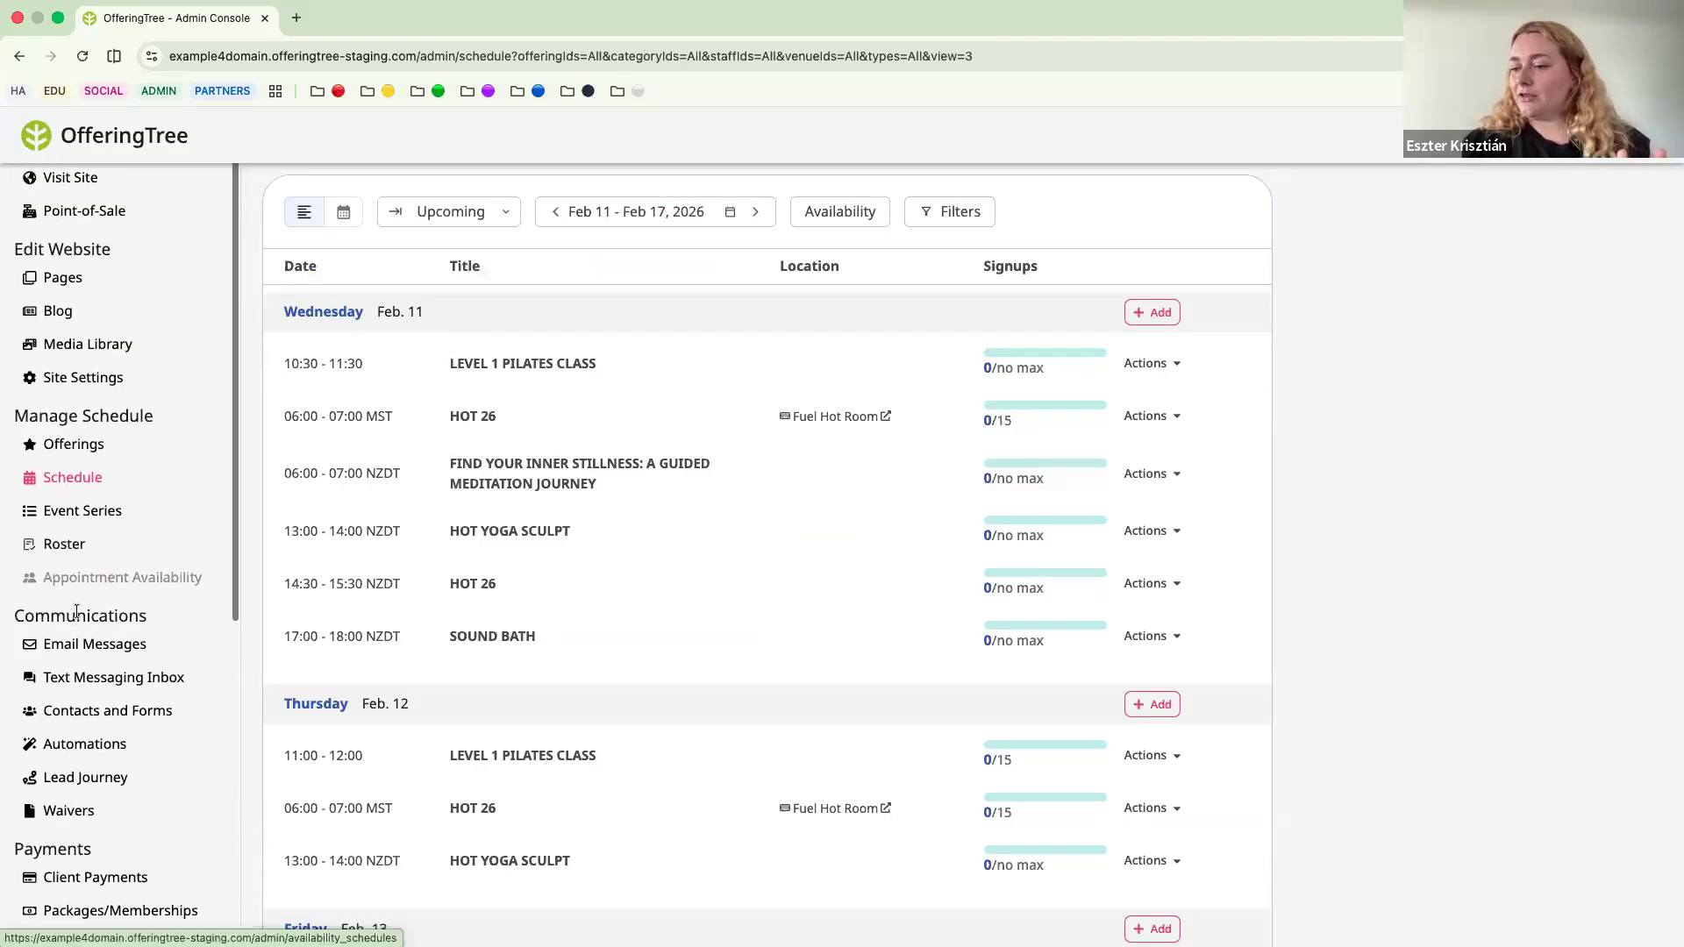
{"action": "left_click", "coordinate": [87, 643]}
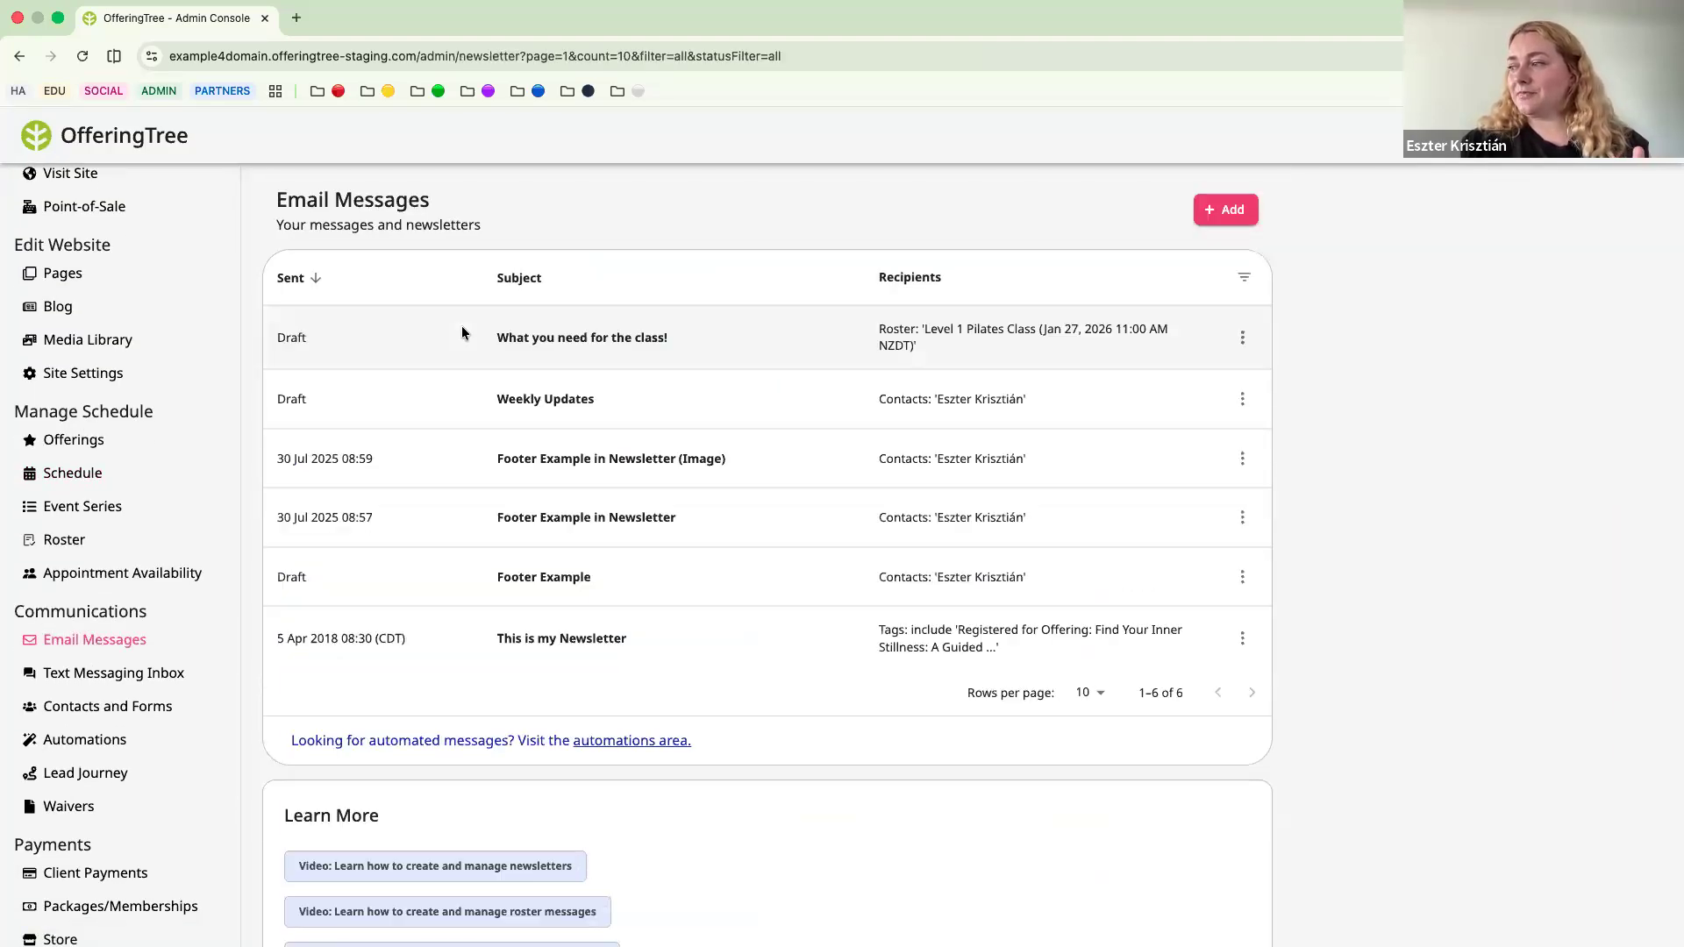
{"action": "left_click", "coordinate": [1219, 215]}
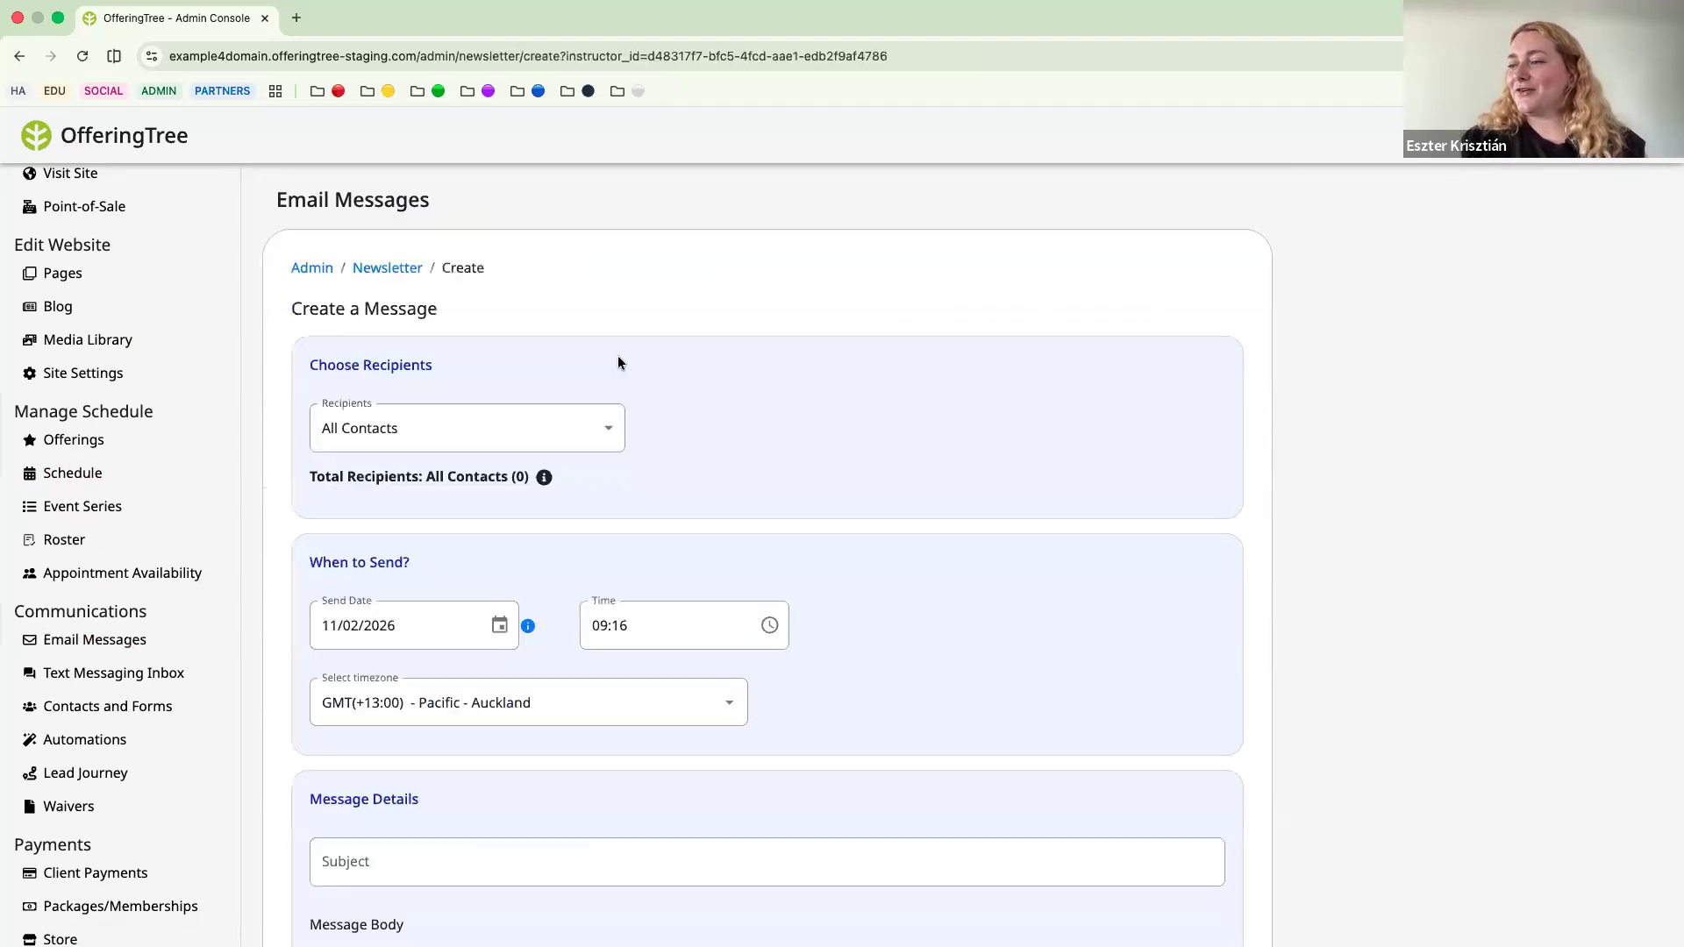
{"action": "scroll", "coordinate": [618, 362], "scroll_direction": "down", "scroll_amount": 5}
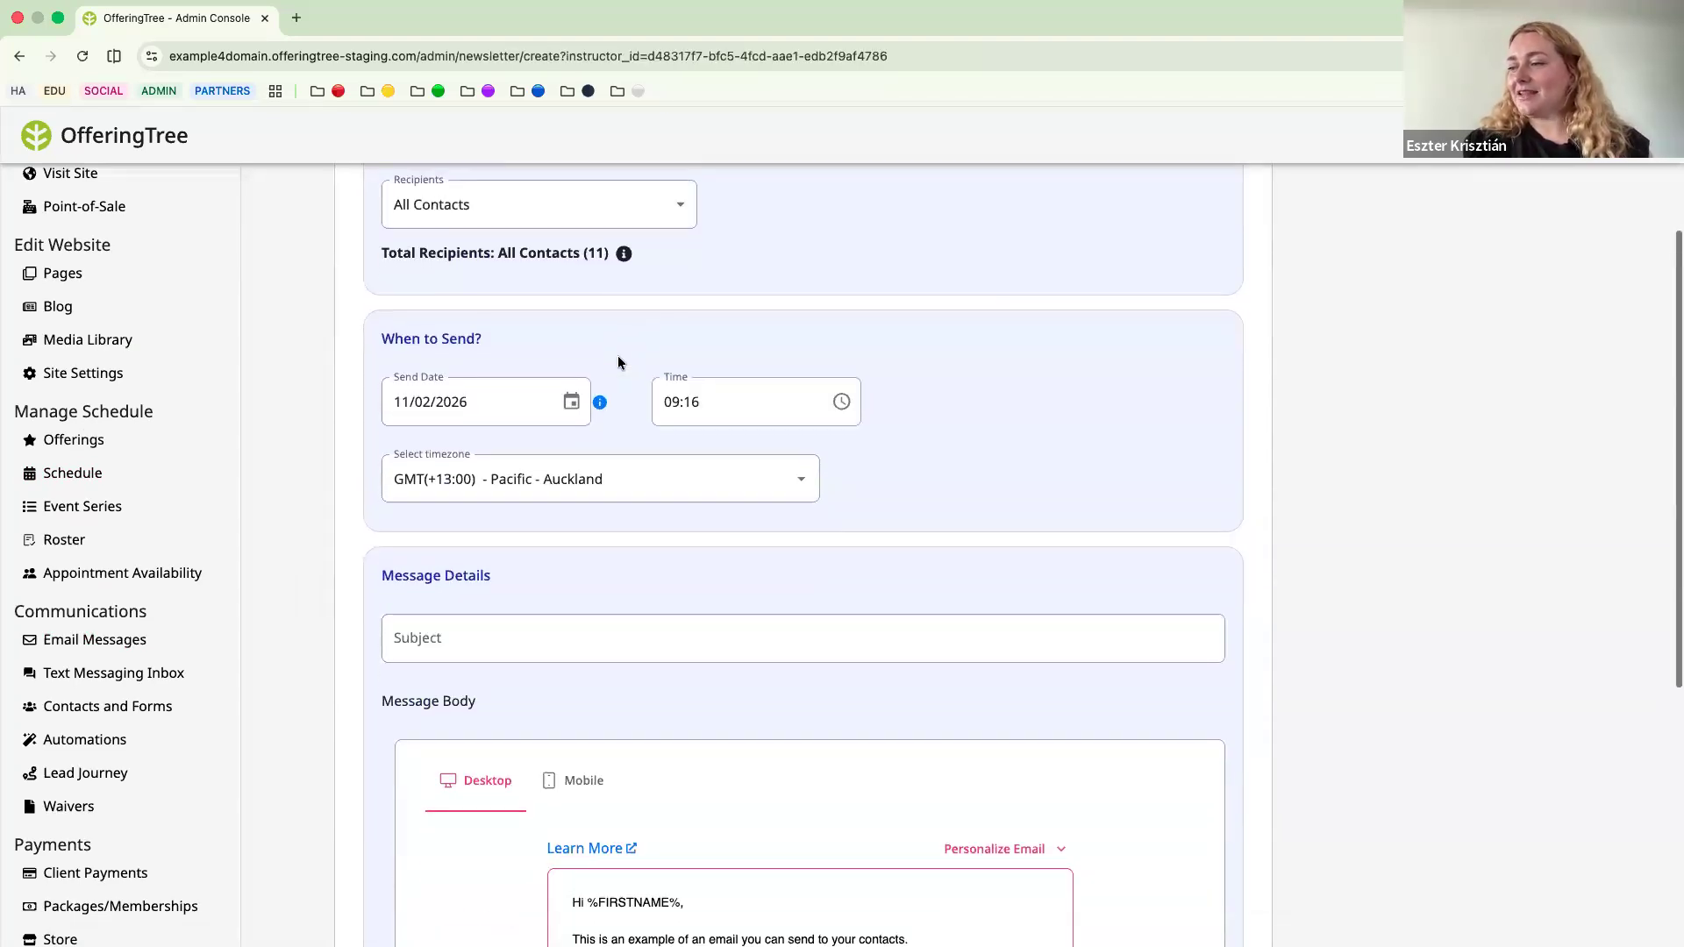
{"action": "scroll", "coordinate": [618, 363], "scroll_direction": "up", "scroll_amount": 5}
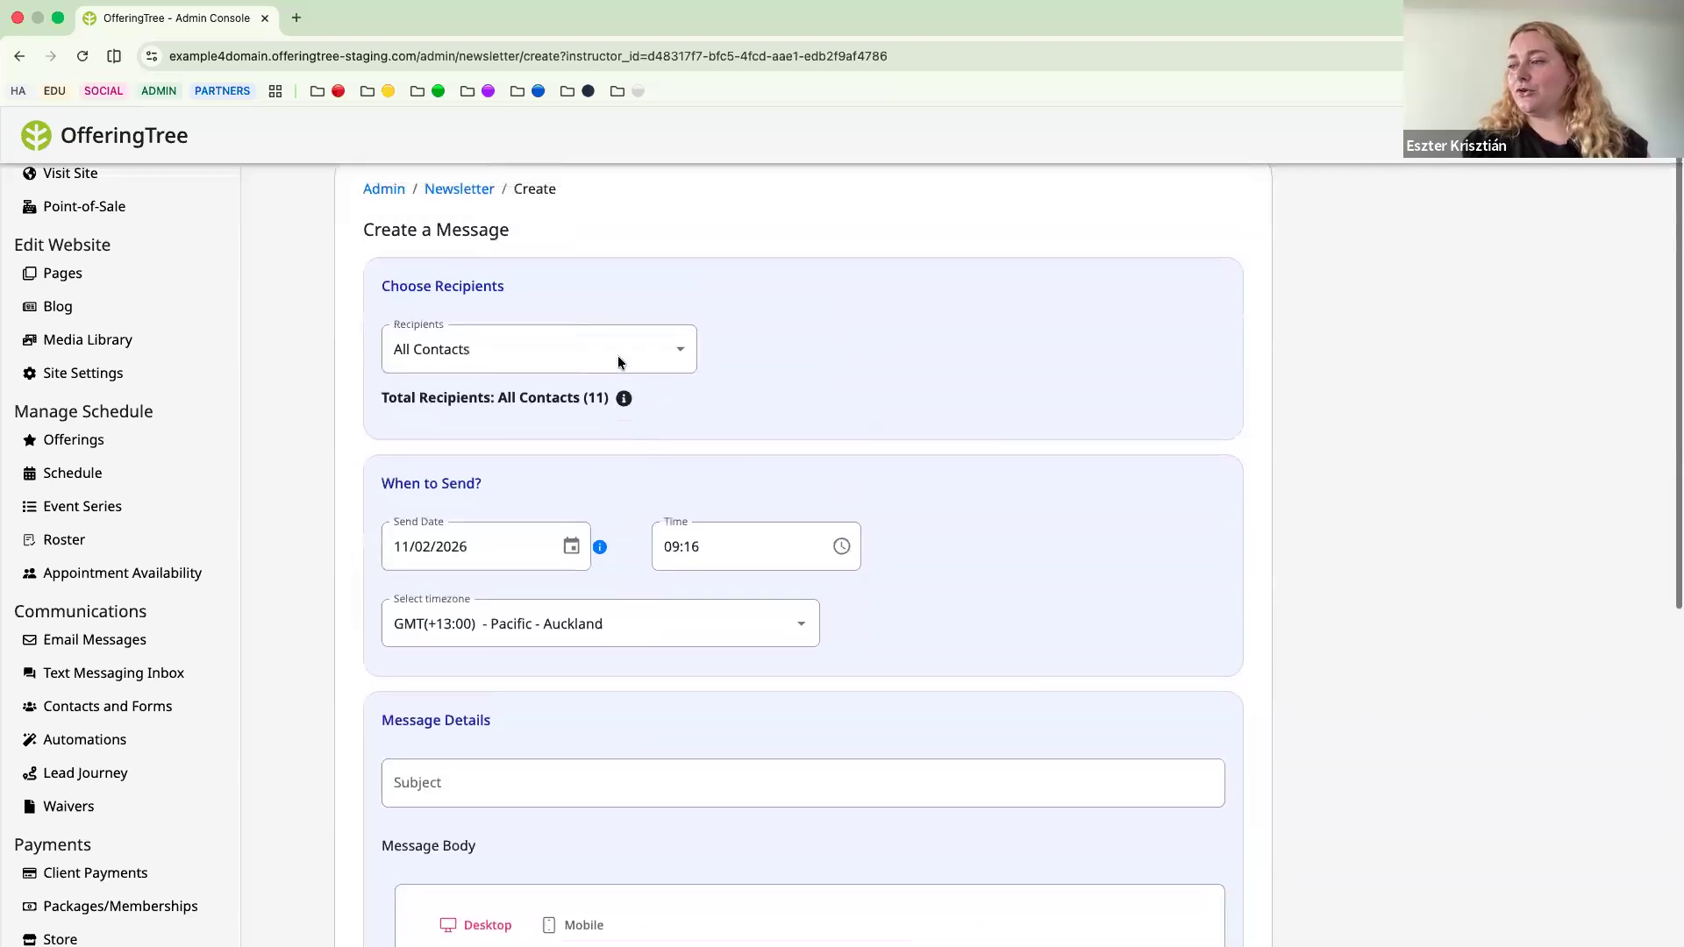
{"action": "left_click", "coordinate": [643, 376]}
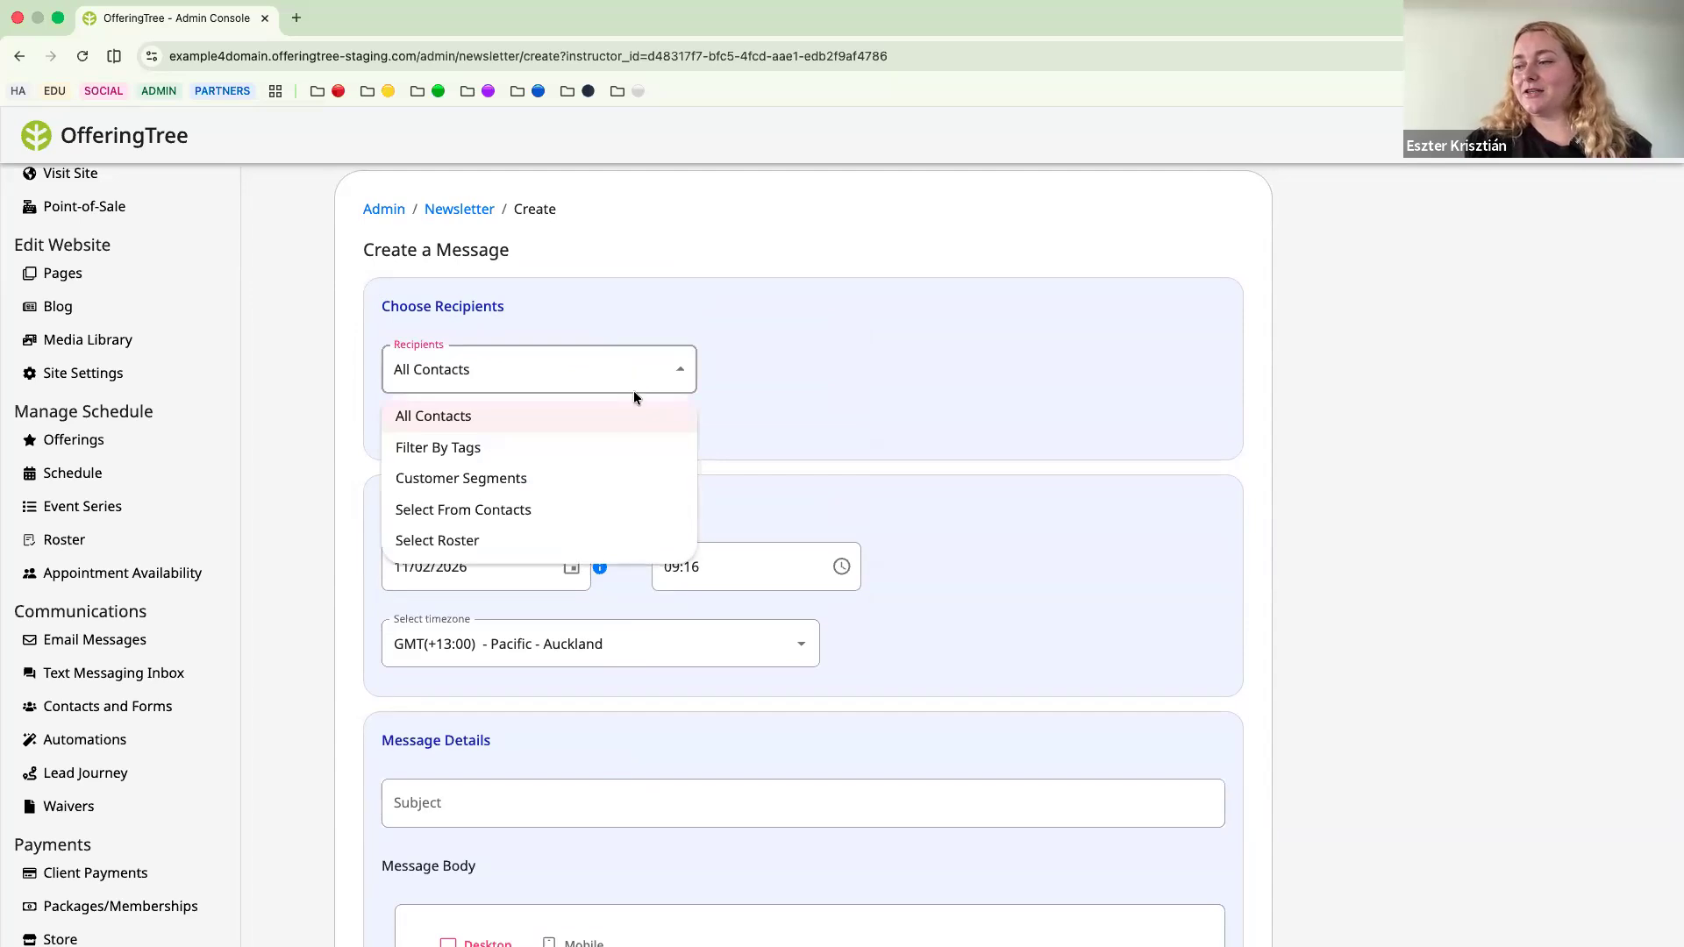
{"action": "left_click", "coordinate": [587, 488]}
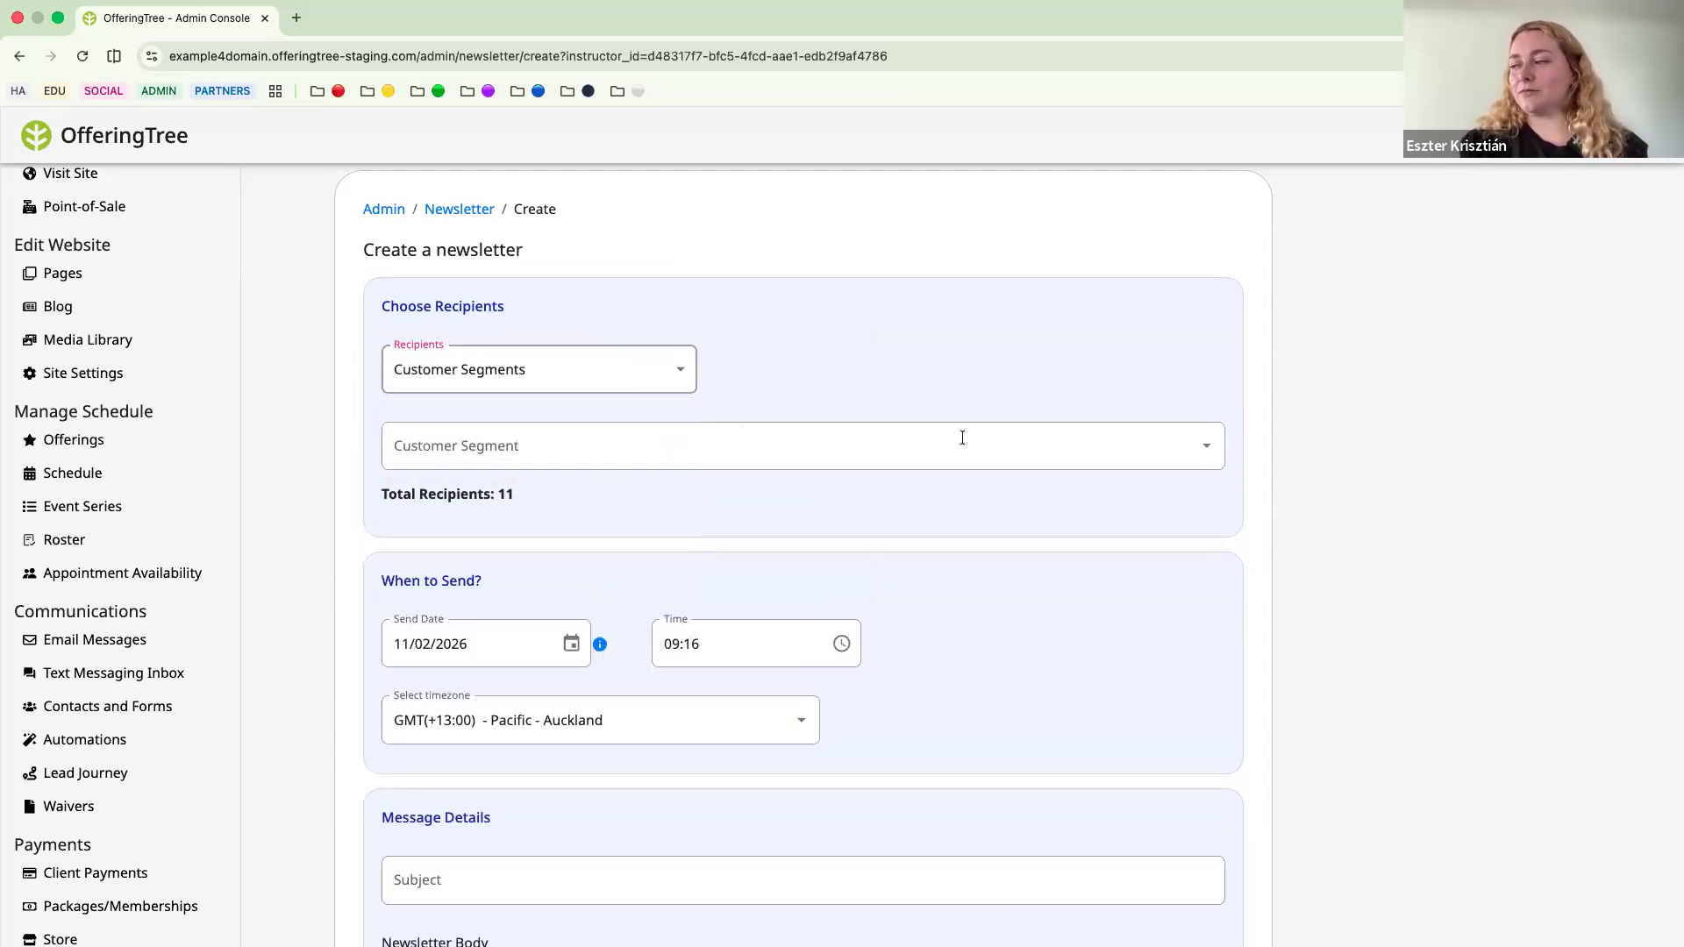
Review the available customer segments and choose Top Clients (Most Booked) as the message's recipient segment.
{"action": "left_click", "coordinate": [1214, 450]}
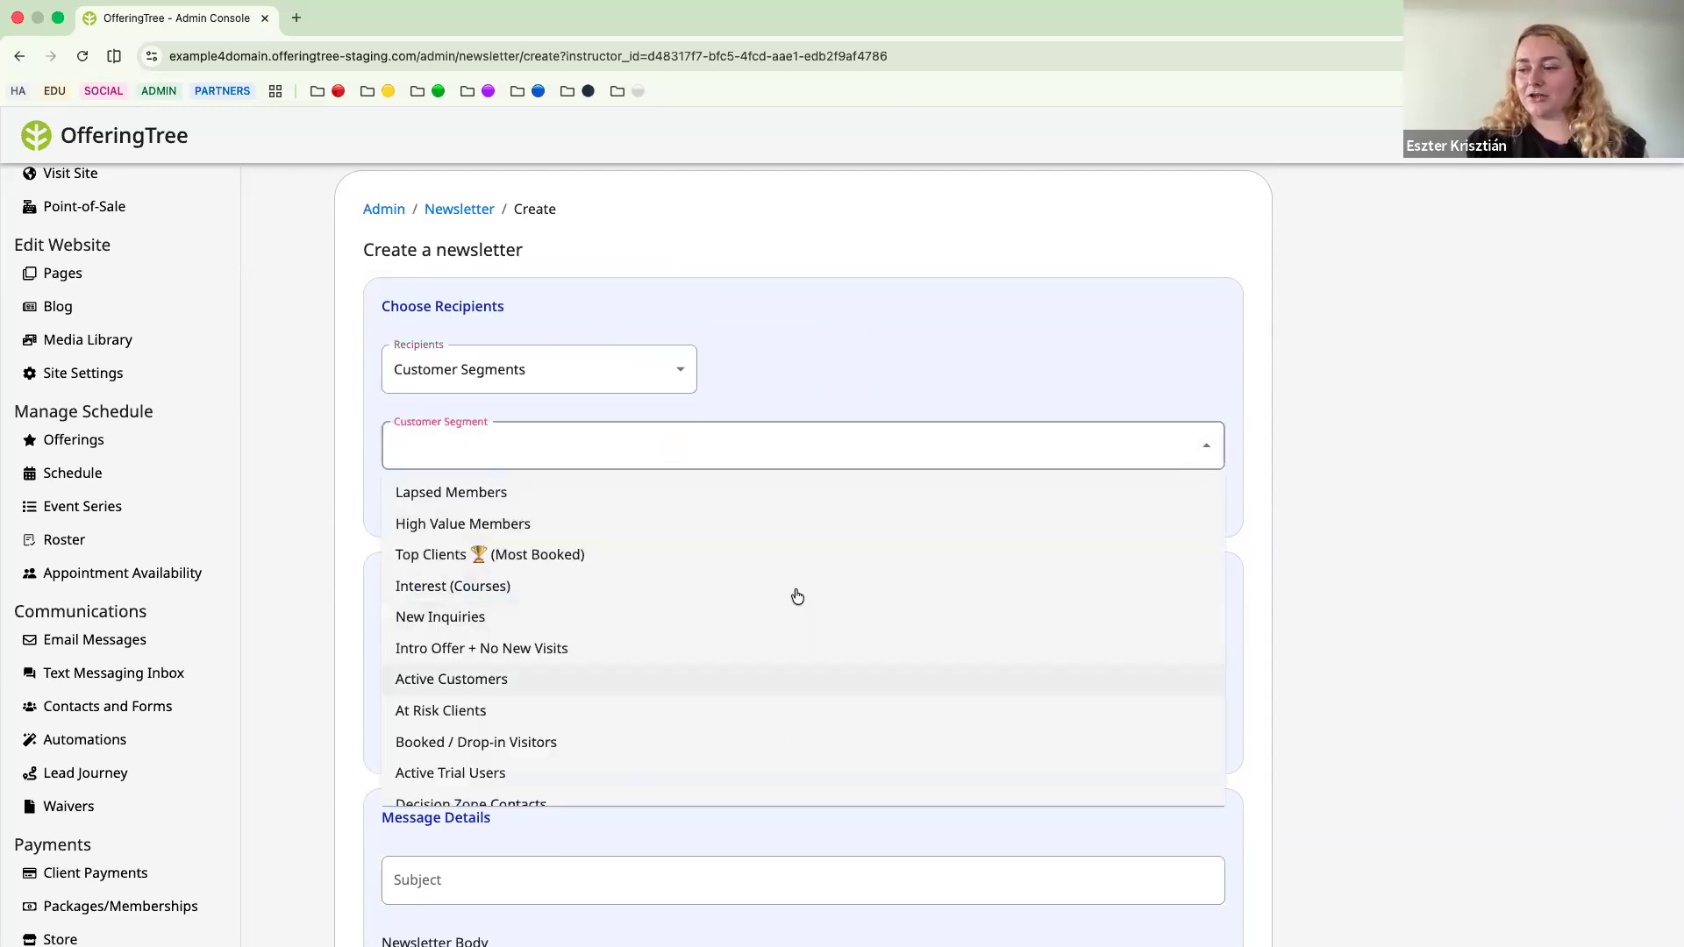
{"action": "scroll", "coordinate": [806, 623], "scroll_direction": "down", "scroll_amount": 1}
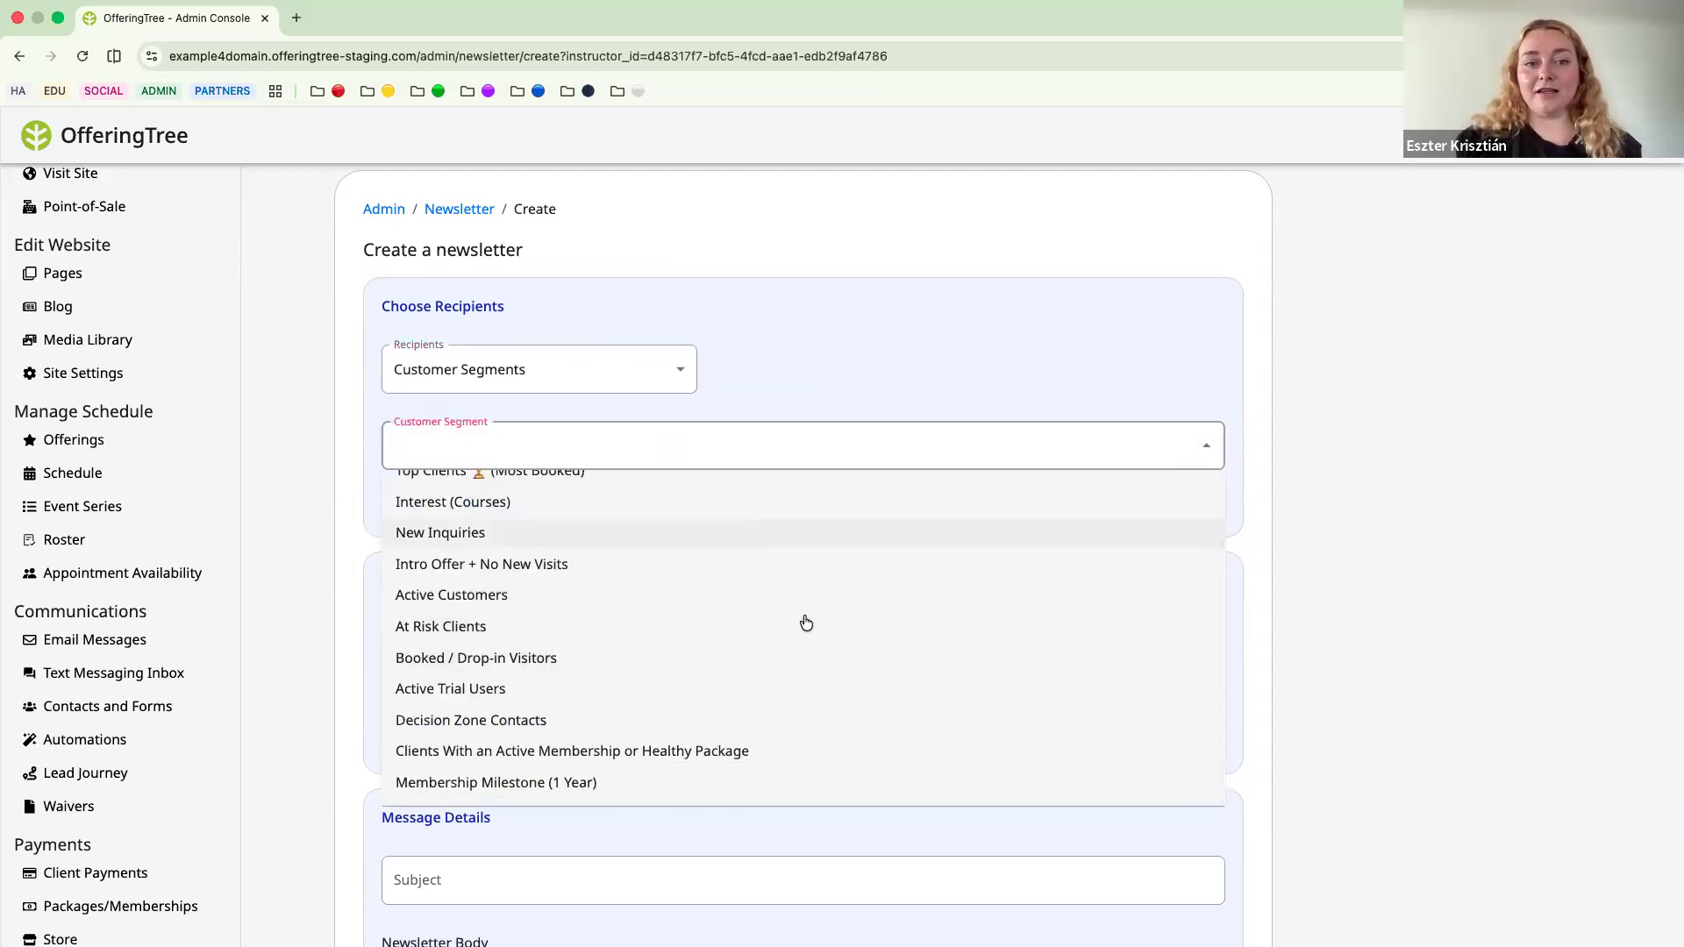
{"action": "left_click", "coordinate": [833, 355]}
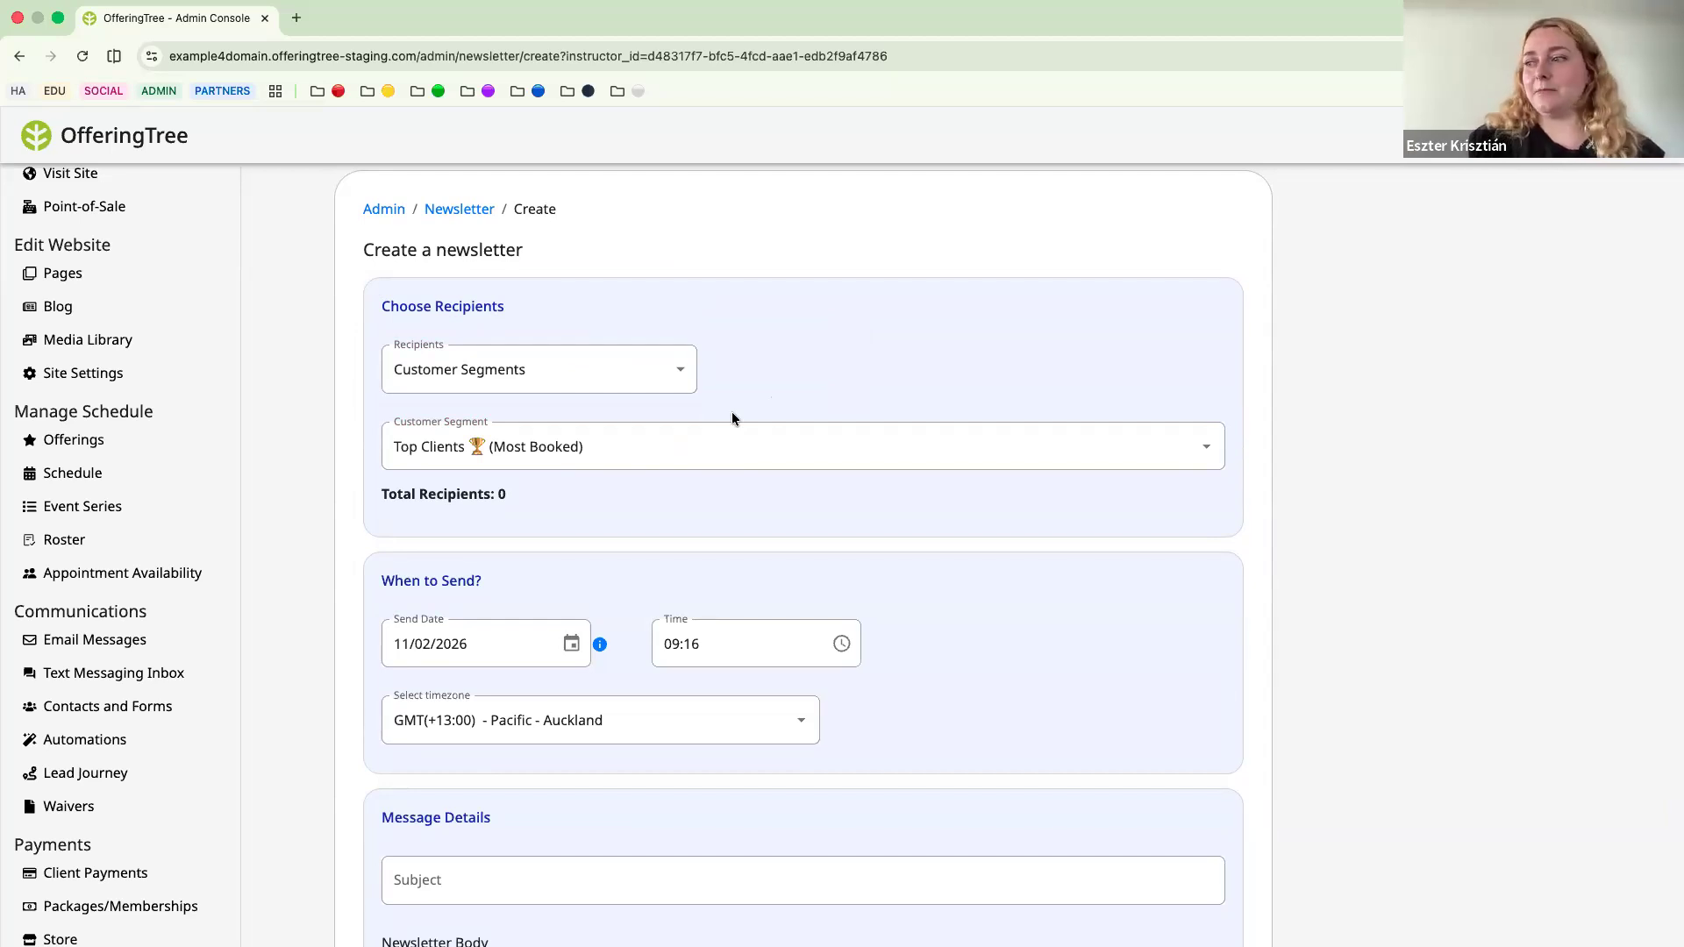
Leave the message without sending, return to the customer segments under contacts, and look through the segment cards.
{"action": "scroll", "coordinate": [731, 419], "scroll_direction": "up", "scroll_amount": 1}
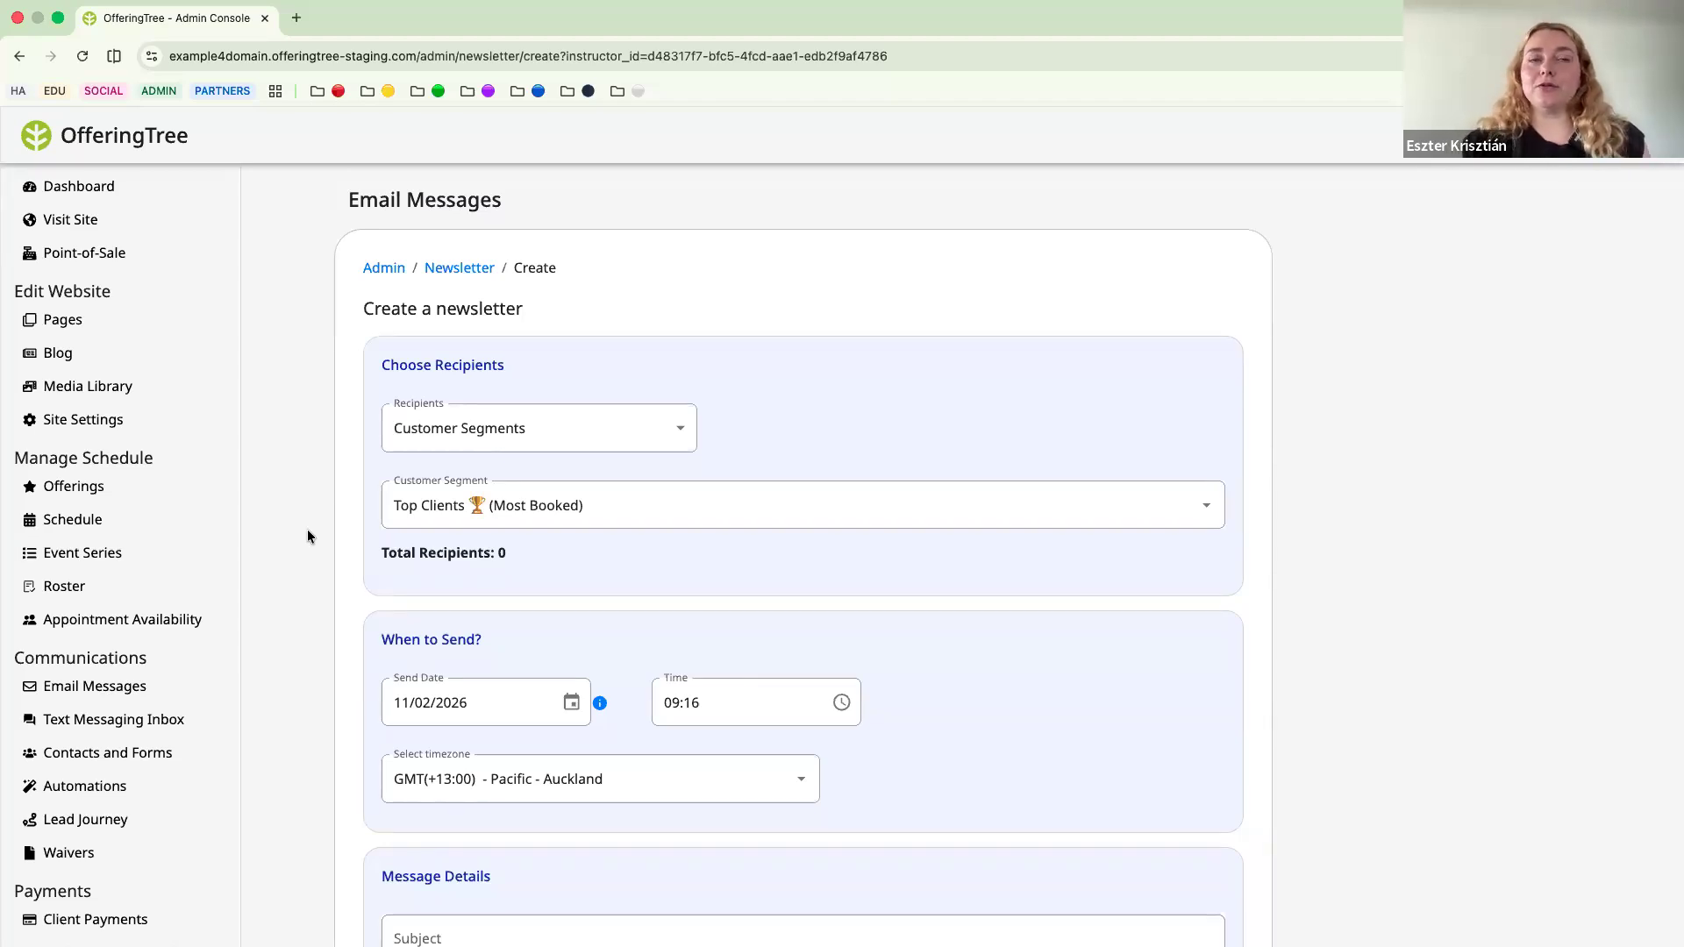
{"action": "left_click", "coordinate": [74, 760]}
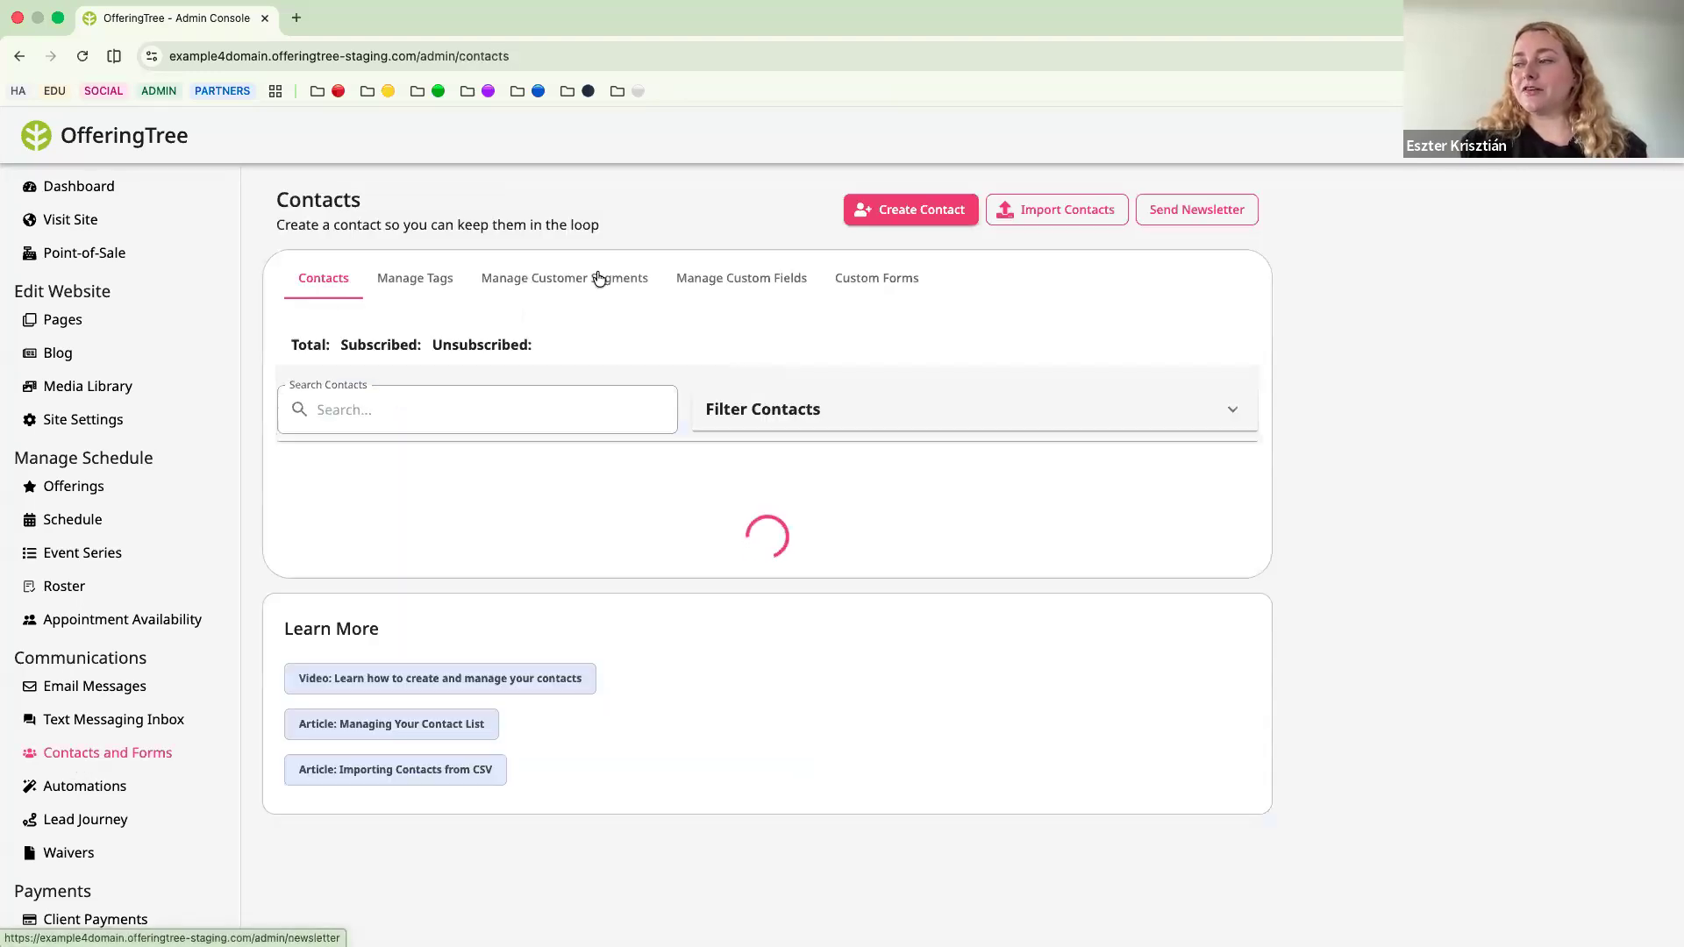
{"action": "left_click", "coordinate": [599, 279]}
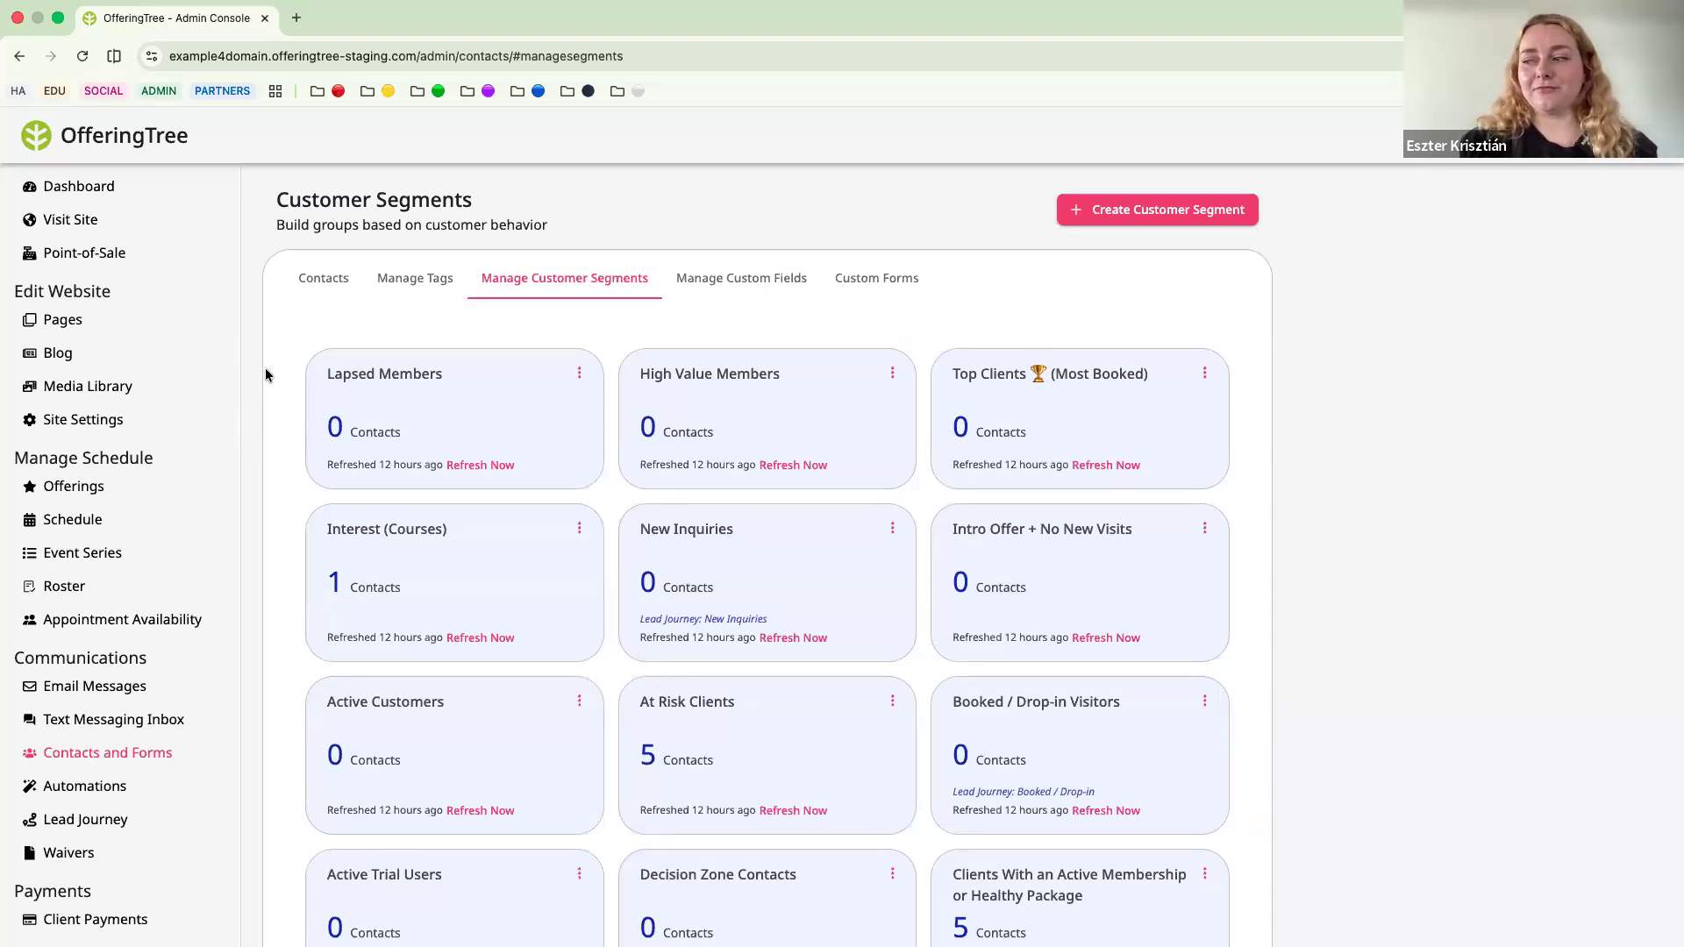
{"action": "scroll", "coordinate": [265, 369], "scroll_direction": "down", "scroll_amount": 5}
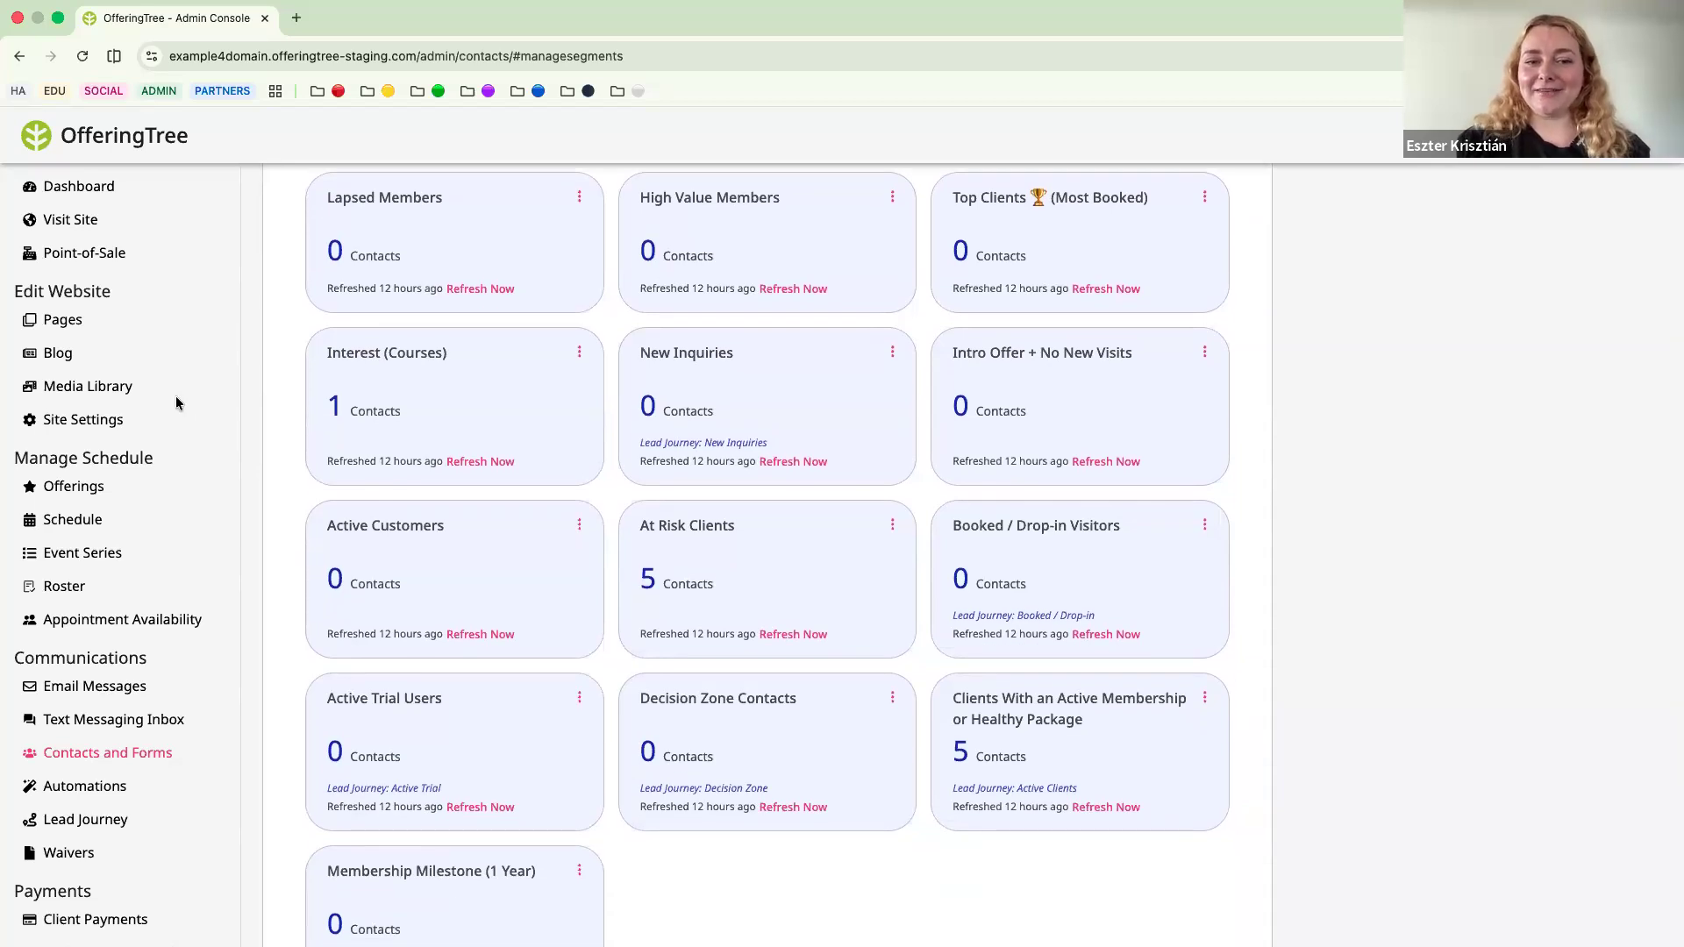